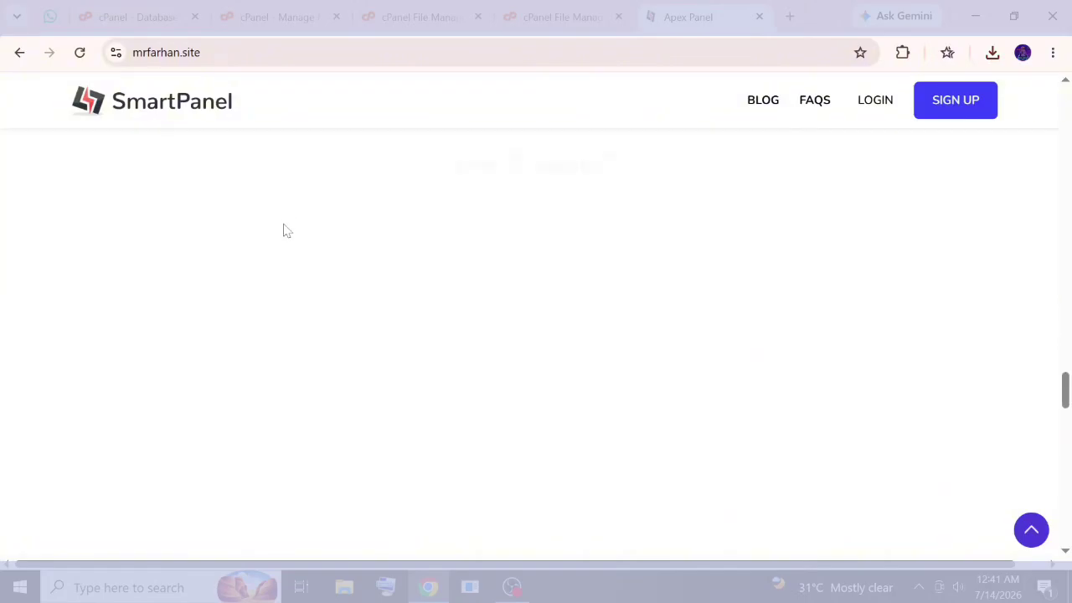
scroll(1043, 381, "down", 5)
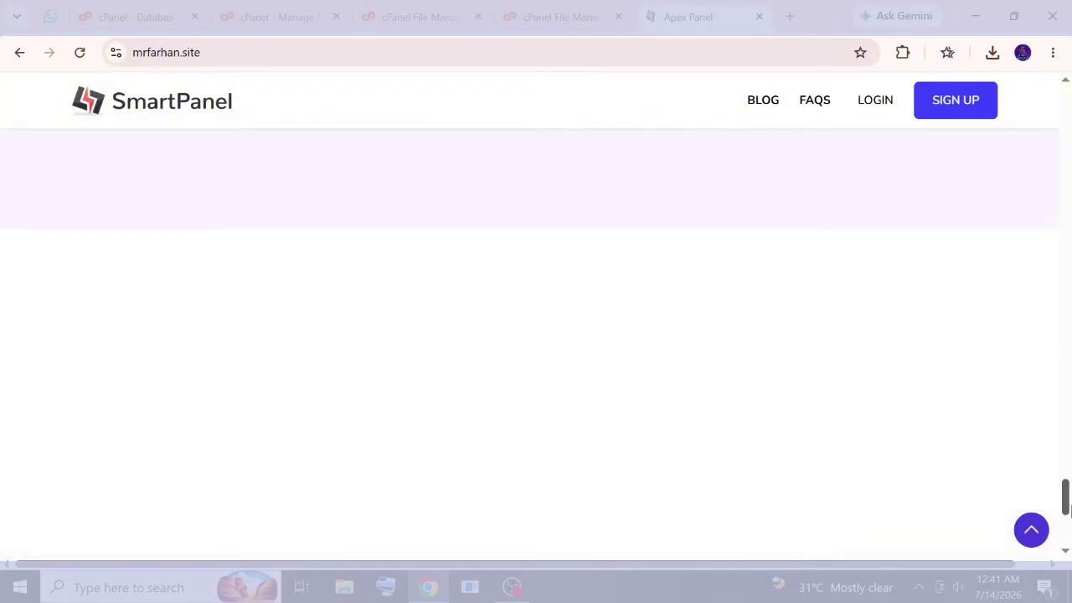
Open File Manager and browse into public_html, visiting the Upload page and returning to the listing.
scroll(1043, 381, "up", 10)
left_click_drag(1065, 379, 990, 101)
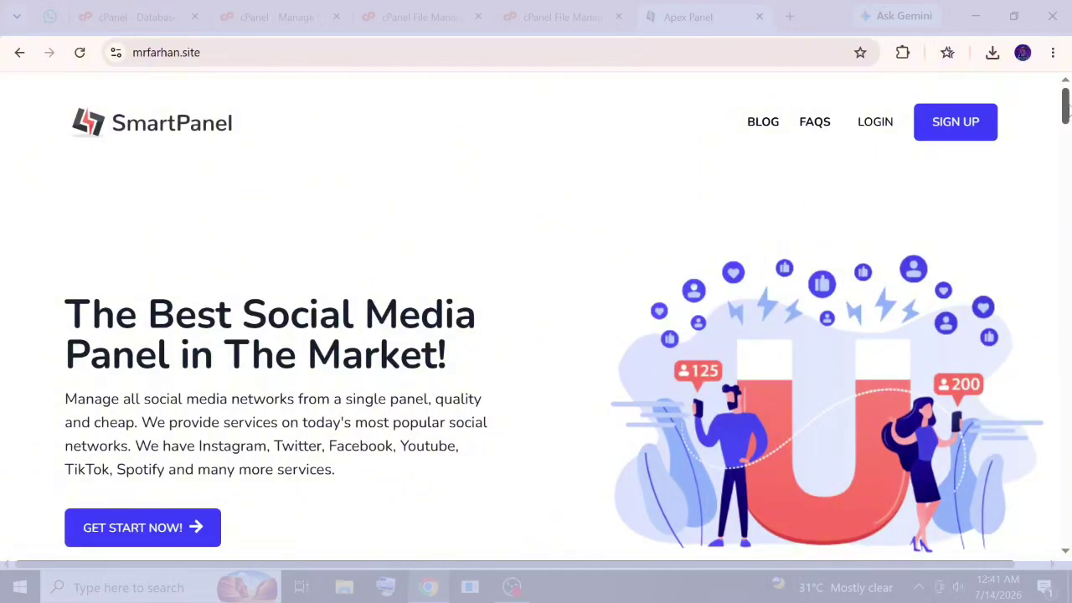
left_click_drag(1067, 107, 1054, 552)
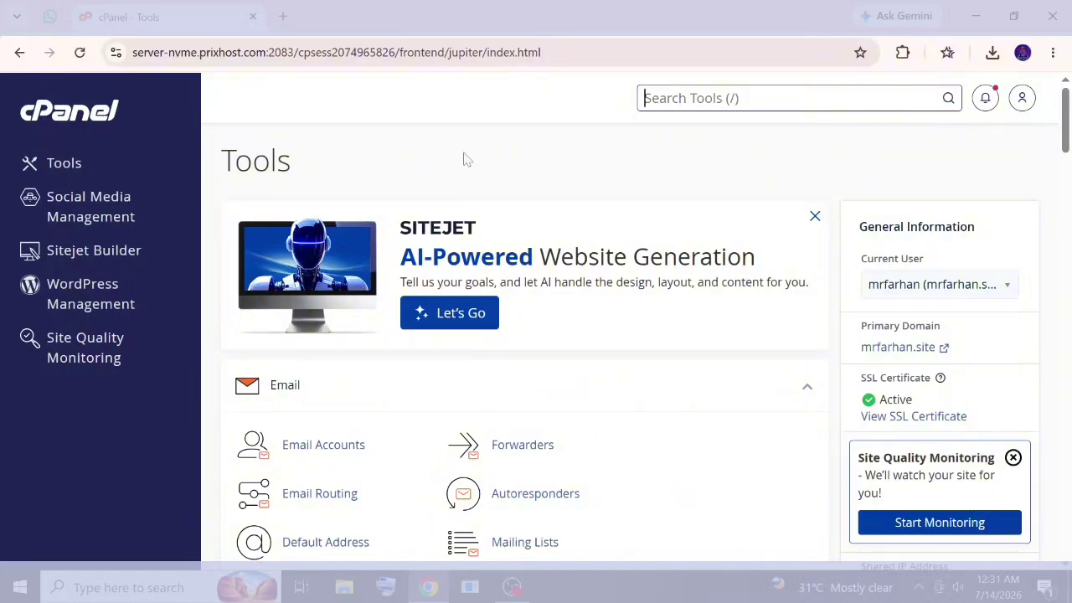
scroll(385, 184, "down", 6)
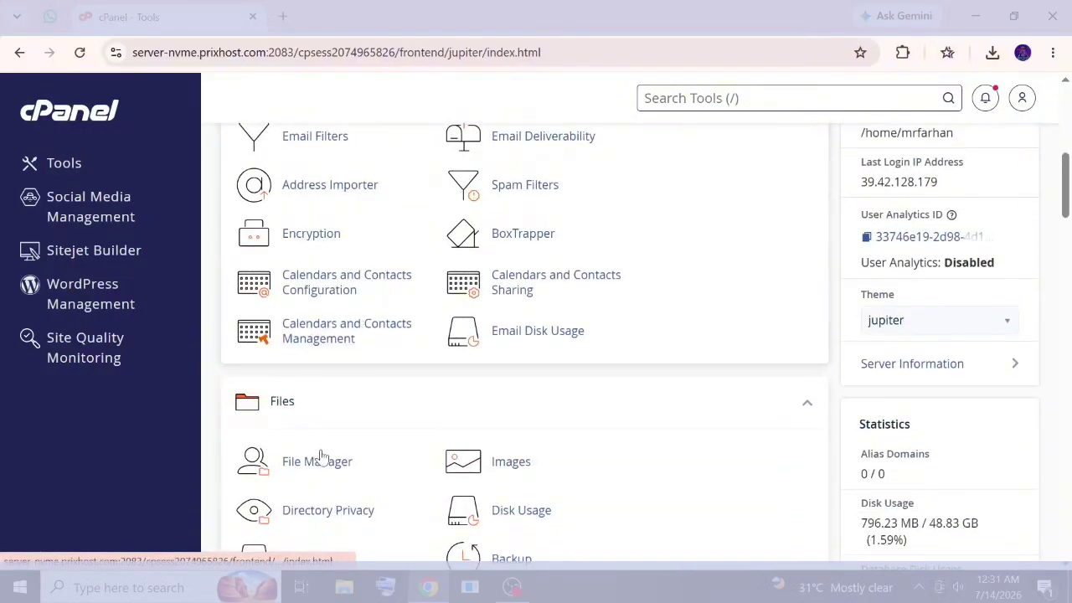
left_click(318, 462)
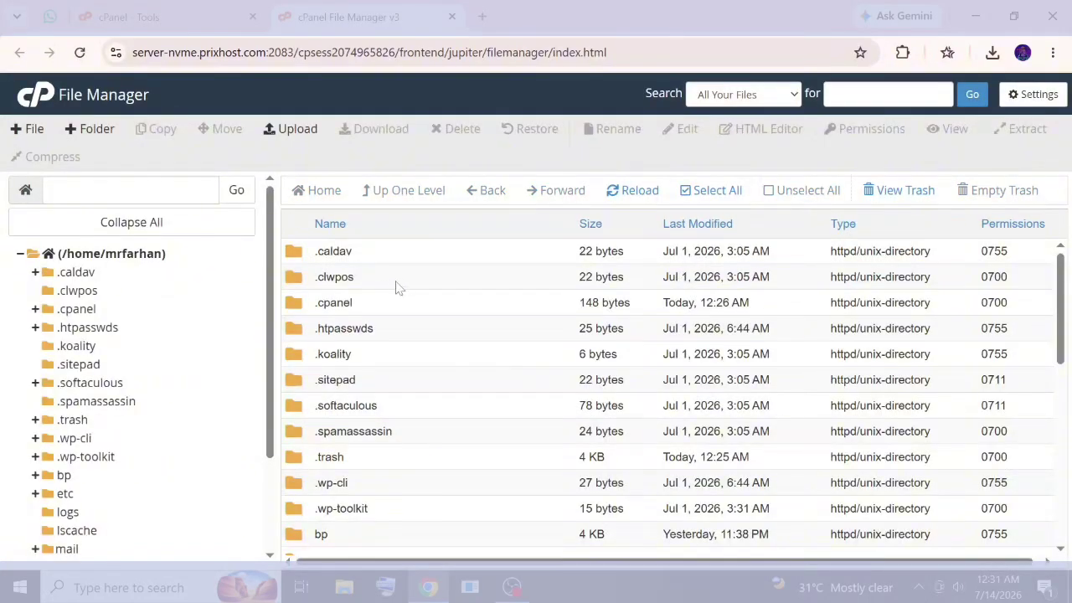
scroll(457, 399, "down", 3)
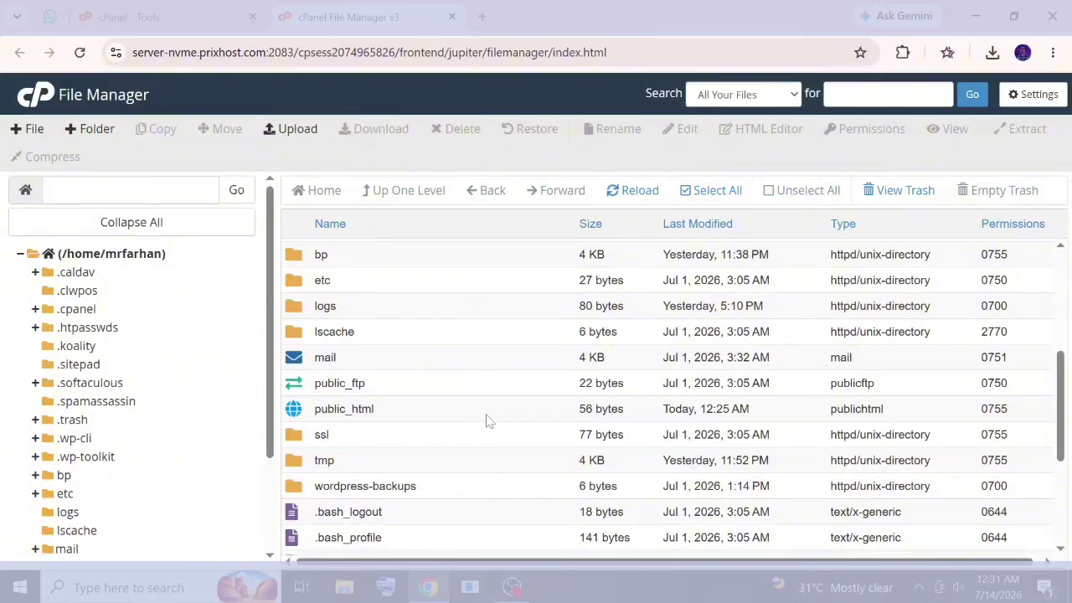
double_click(489, 416)
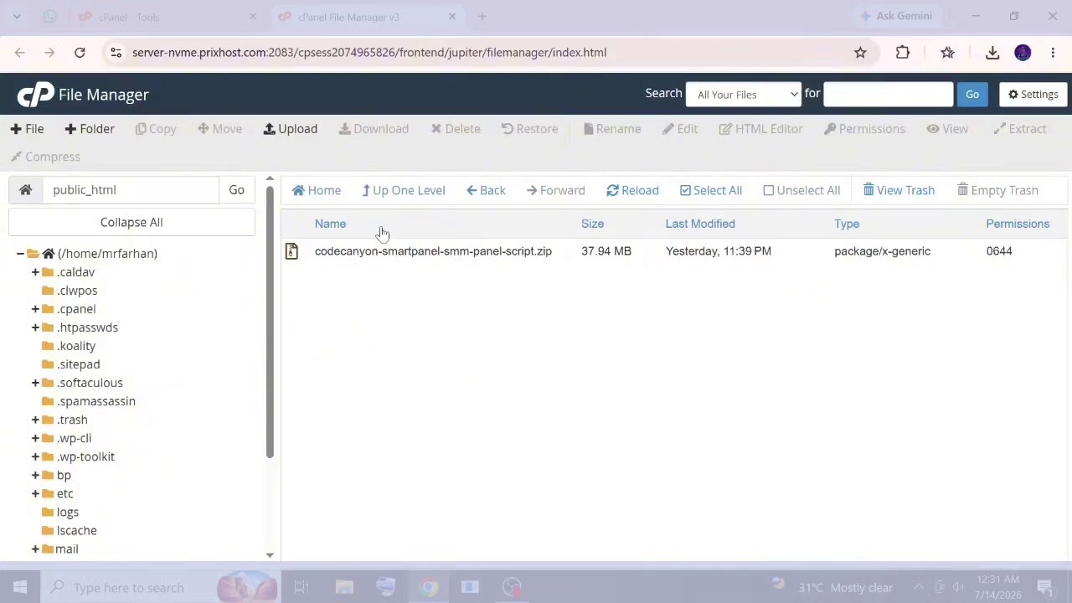
left_click(292, 130)
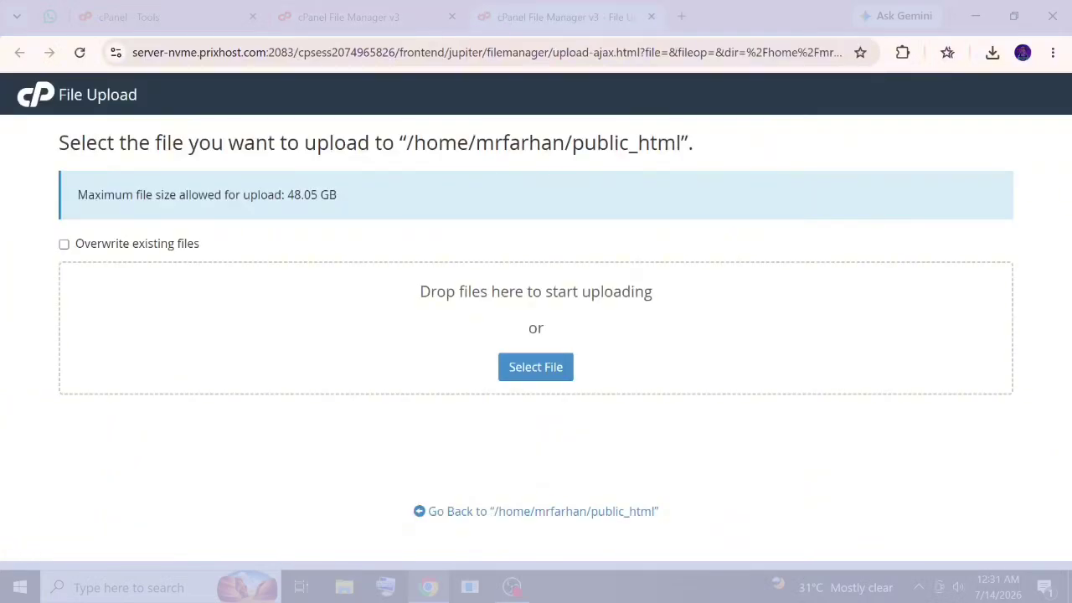
left_click(566, 514)
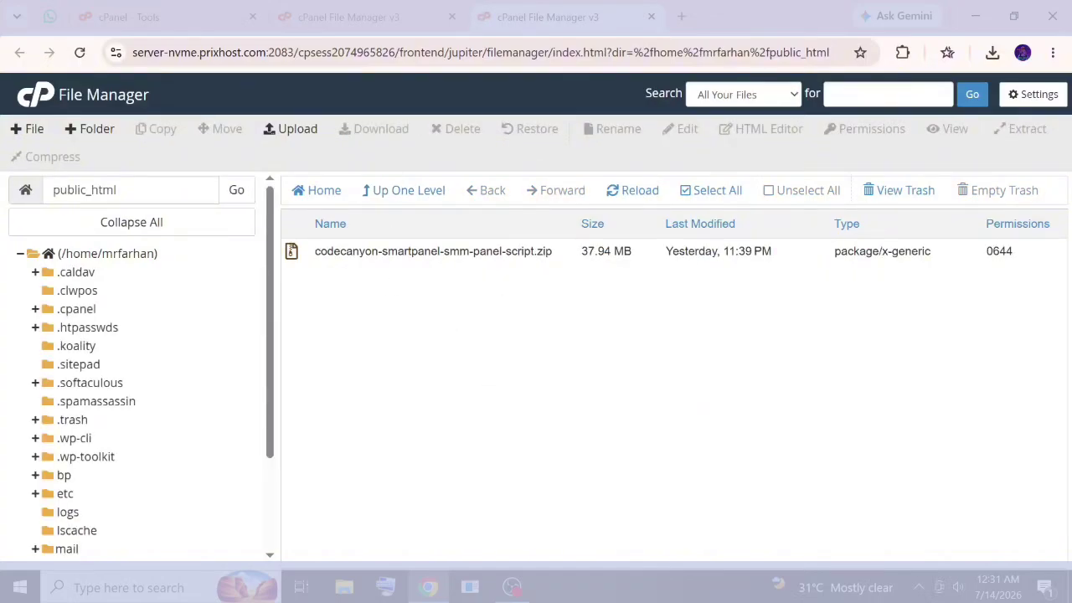
Extract codecanyon-smartpanel-smm-panel-script.zip into public_html.
left_click(433, 251)
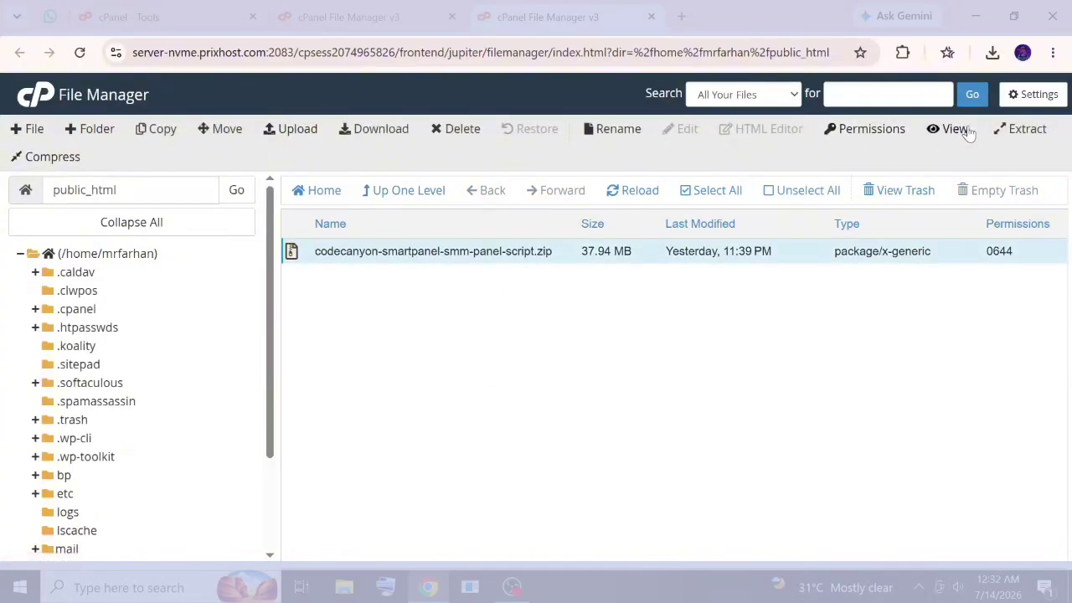
left_click(1029, 130)
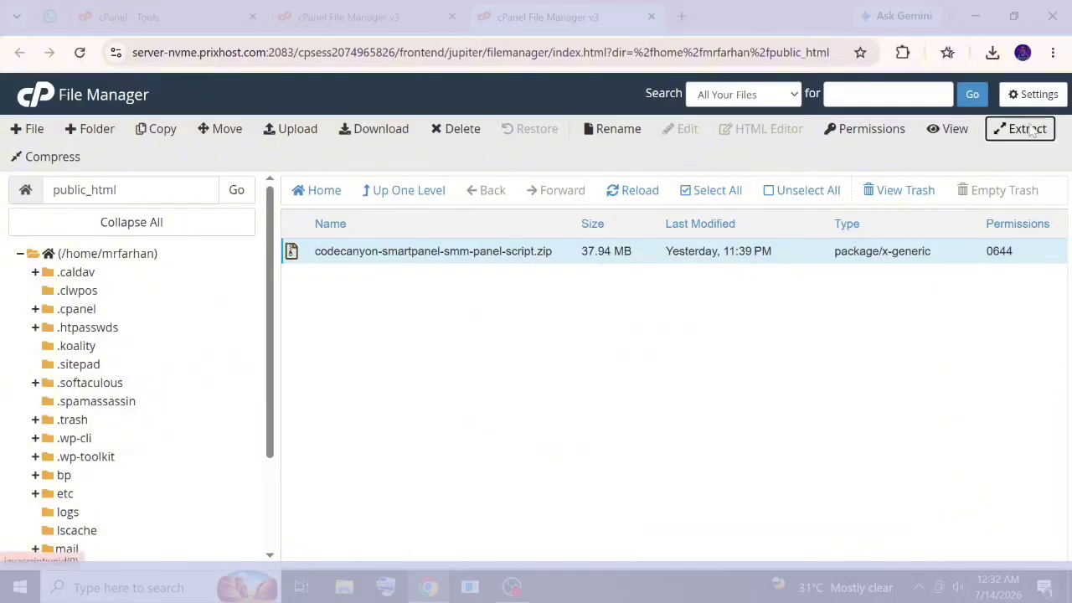
left_click(674, 406)
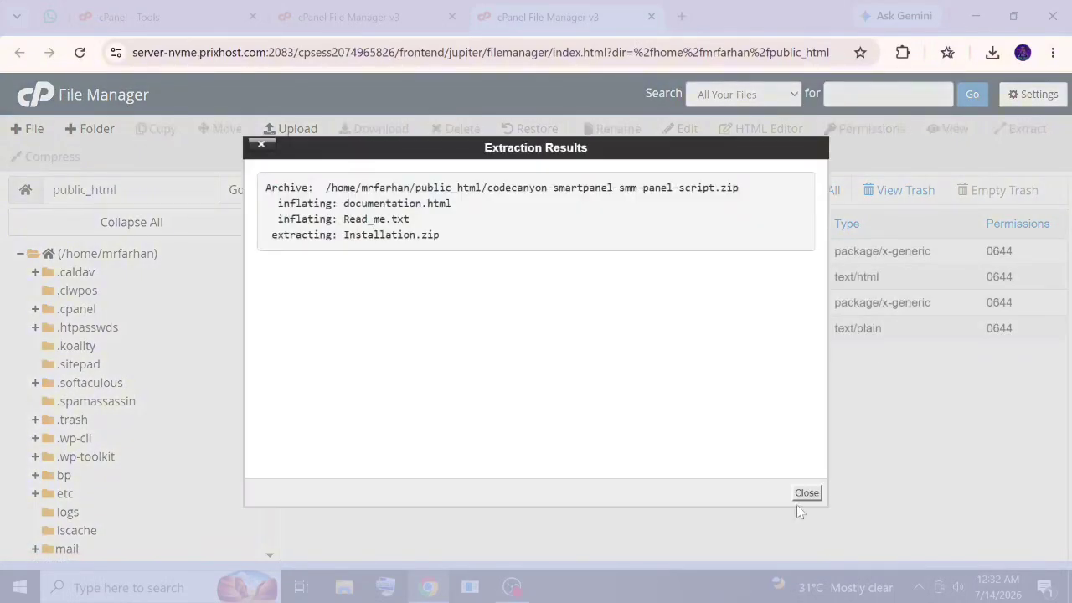
left_click(805, 493)
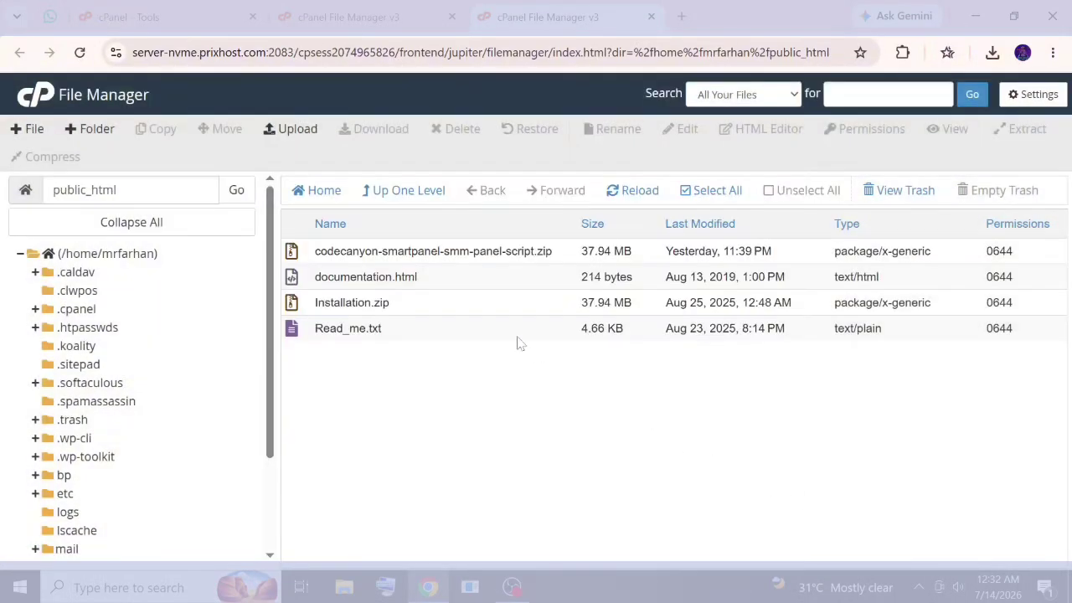
Extract the unpacked Installation.zip into public_html as well.
left_click(429, 309)
right_click(429, 310)
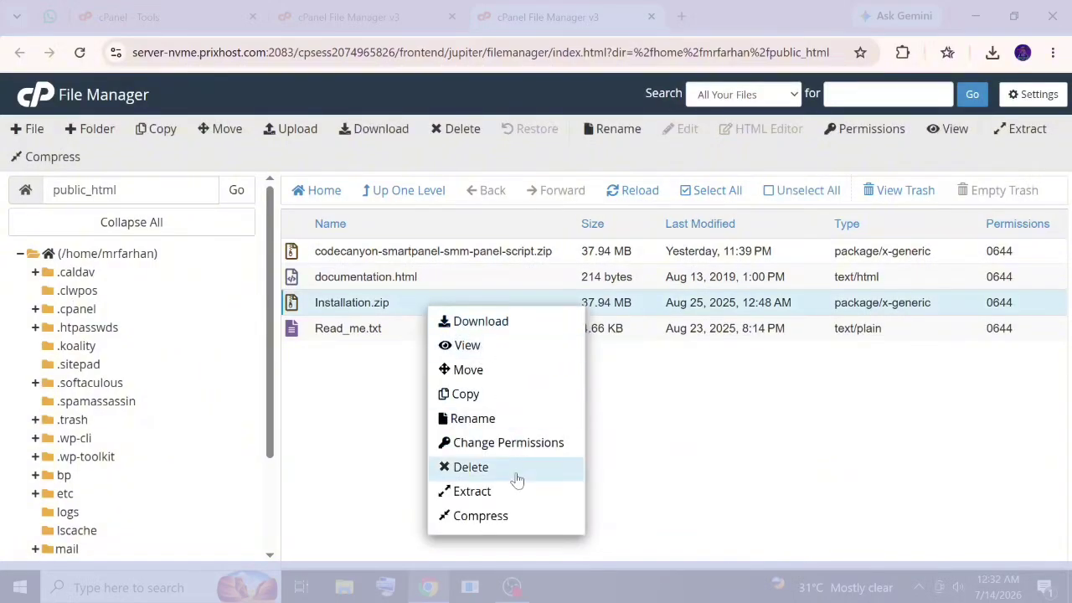
left_click(509, 491)
left_click(650, 408)
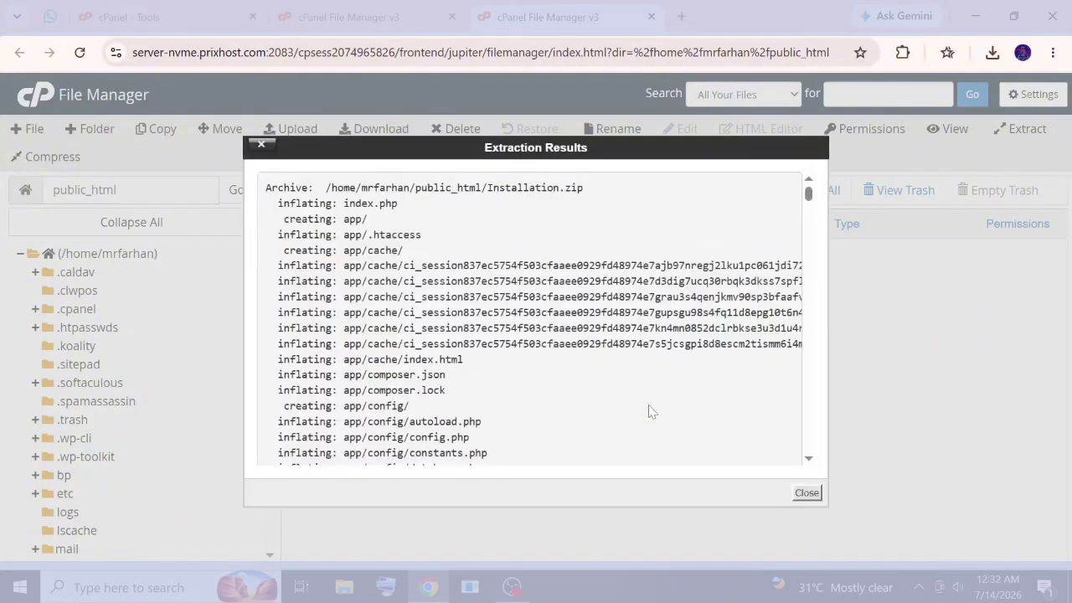
left_click(805, 493)
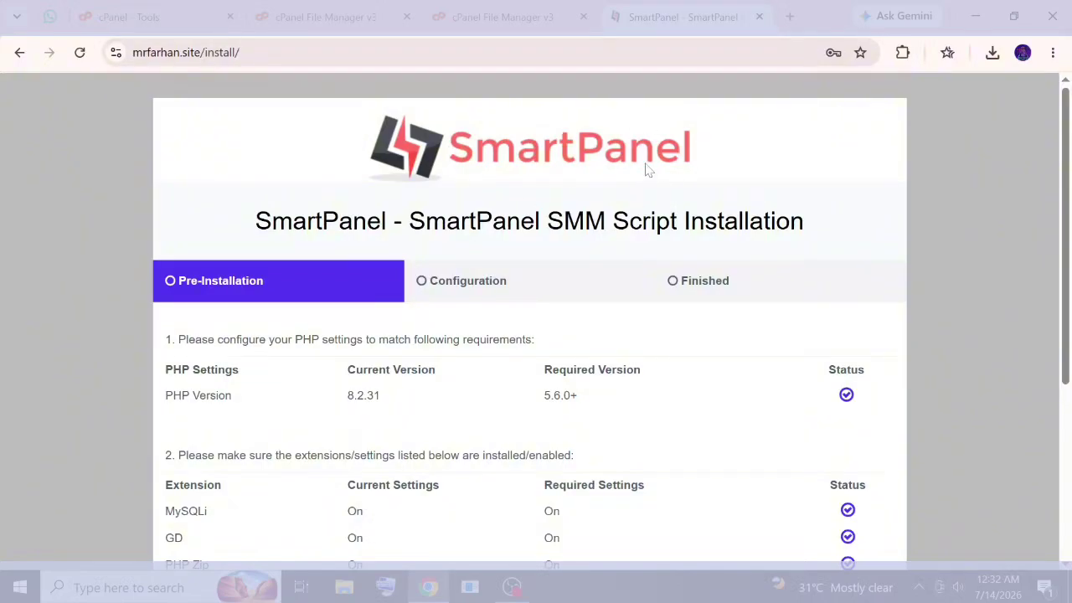
Advance the SmartPanel installer past the requirements page to the configuration form.
scroll(497, 211, "down", 4)
scroll(329, 151, "up", 1)
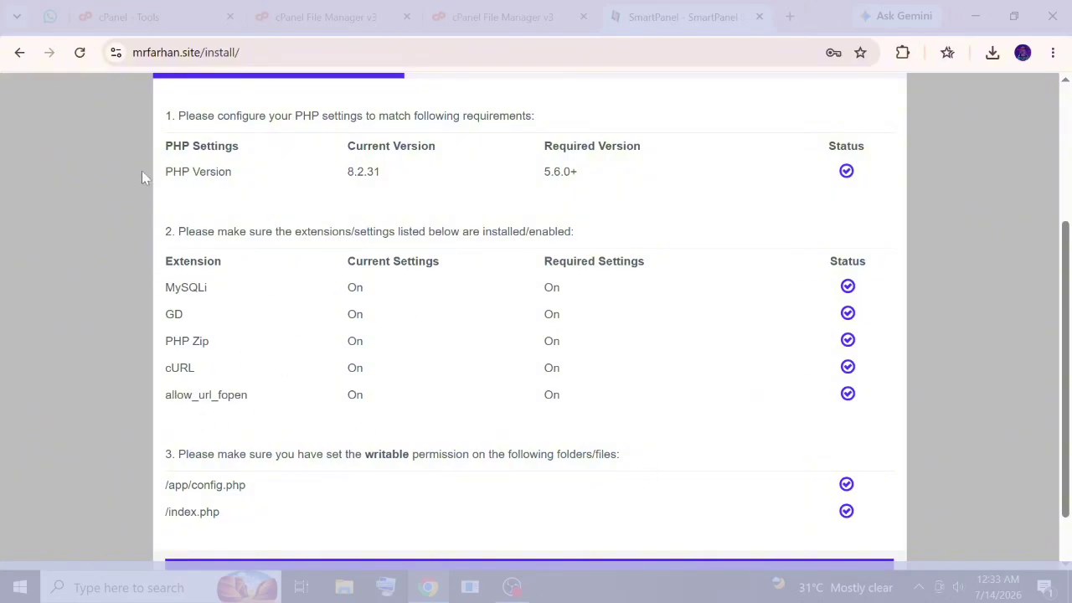
scroll(609, 247, "down", 1)
left_click(575, 515)
left_click(575, 512)
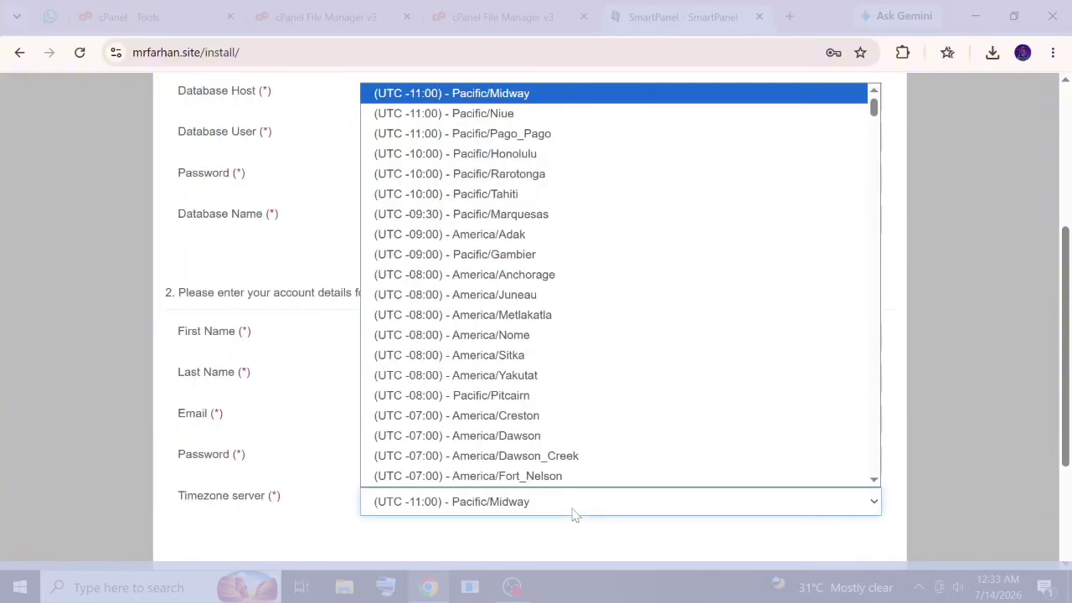
left_click(311, 187)
Set Database Host to localhost, clear the Database User field, and return to cPanel.
scroll(438, 218, "up", 3)
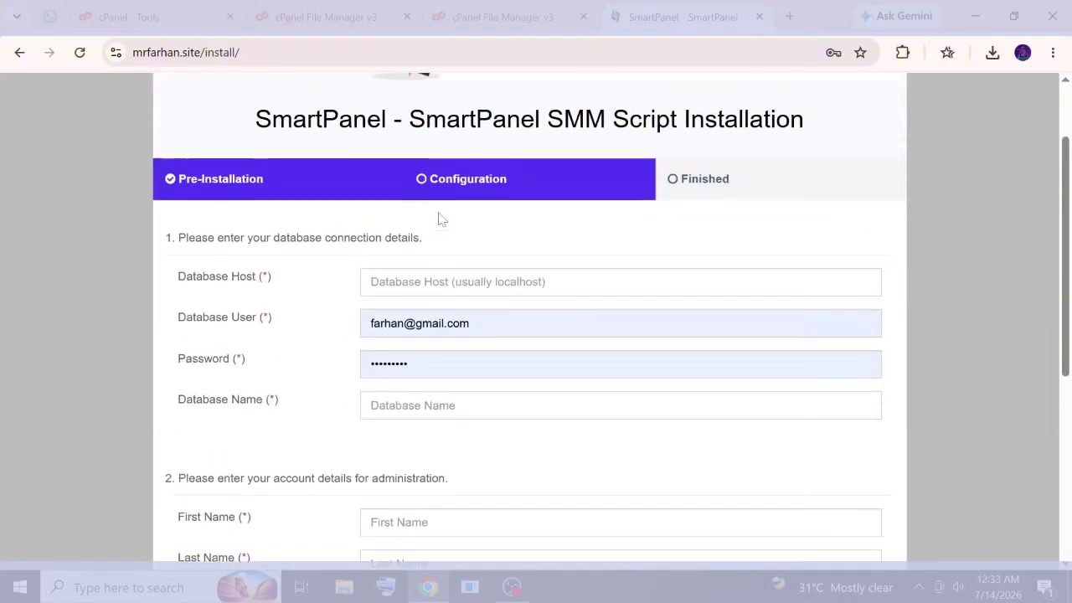
left_click(526, 327)
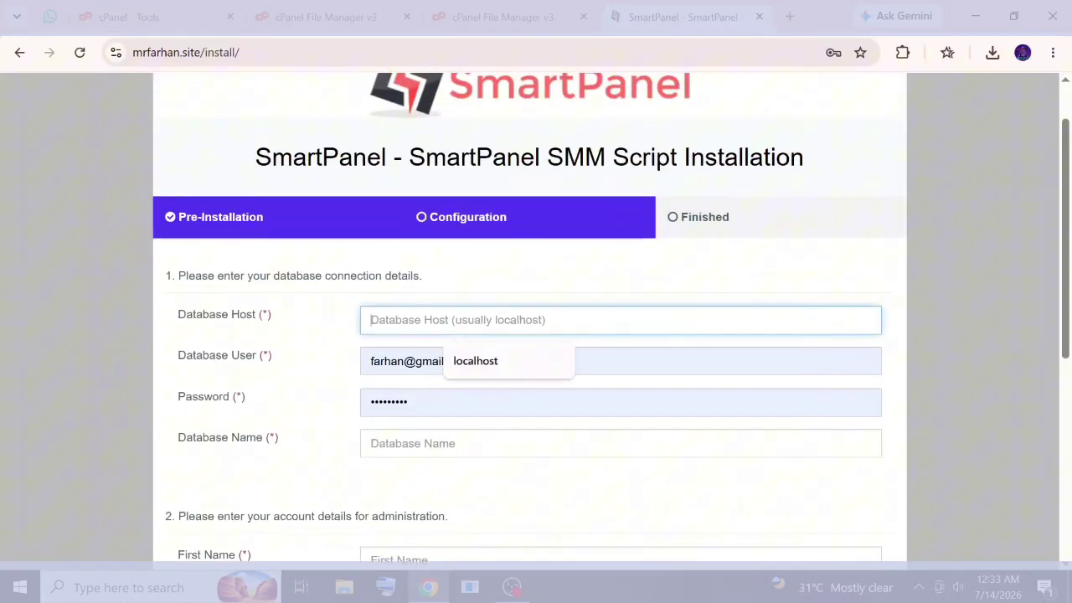
left_click(515, 365)
left_click(461, 361)
key("ctrl+a")
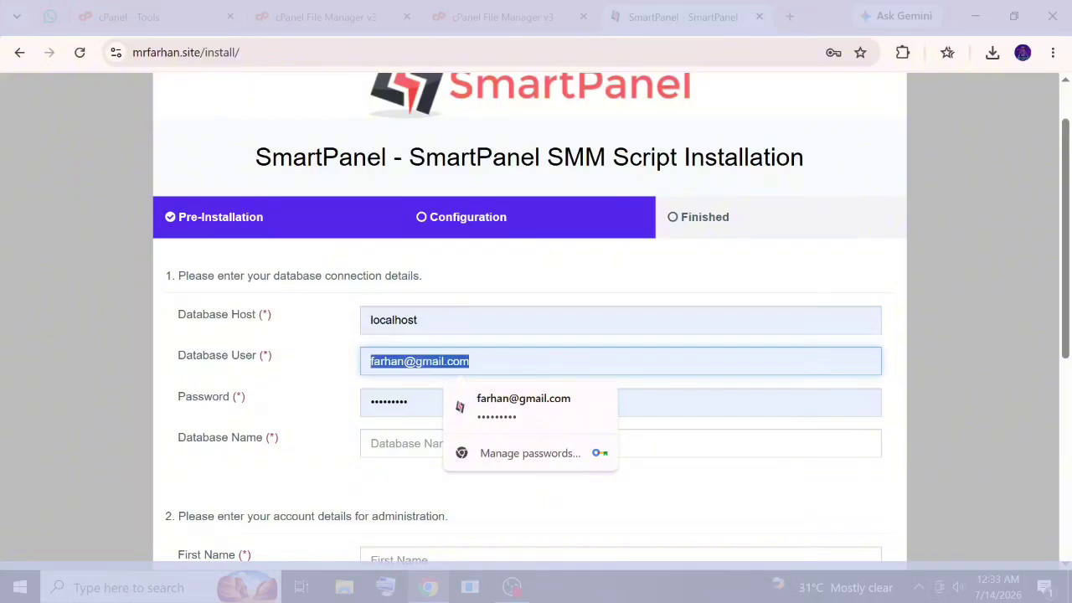
key("BackSpace")
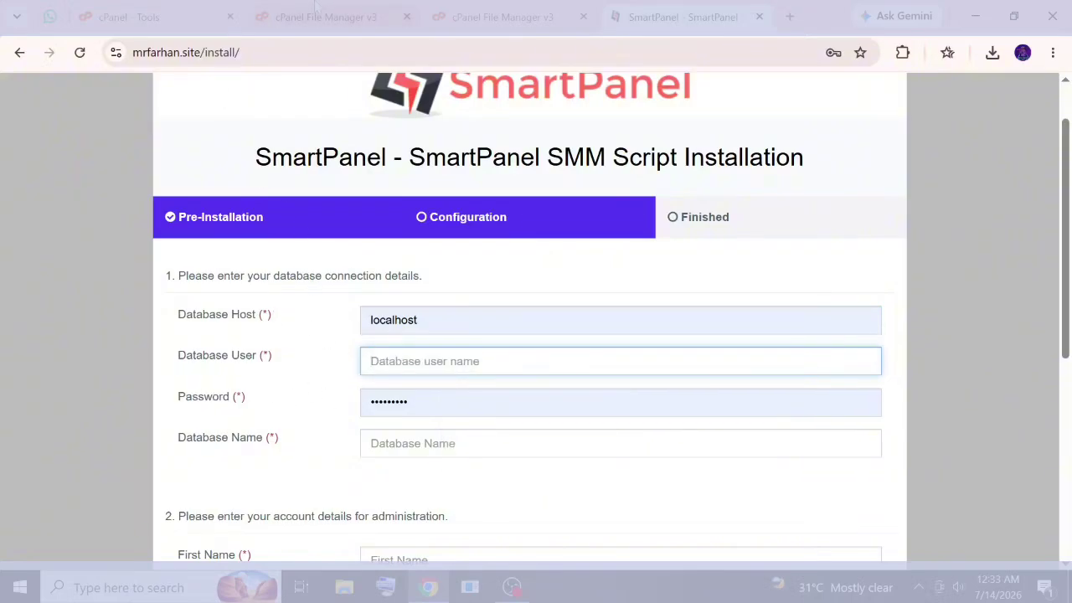
left_click(146, 13)
Create a database named apex using the cPanel Database Wizard.
scroll(352, 395, "down", 6)
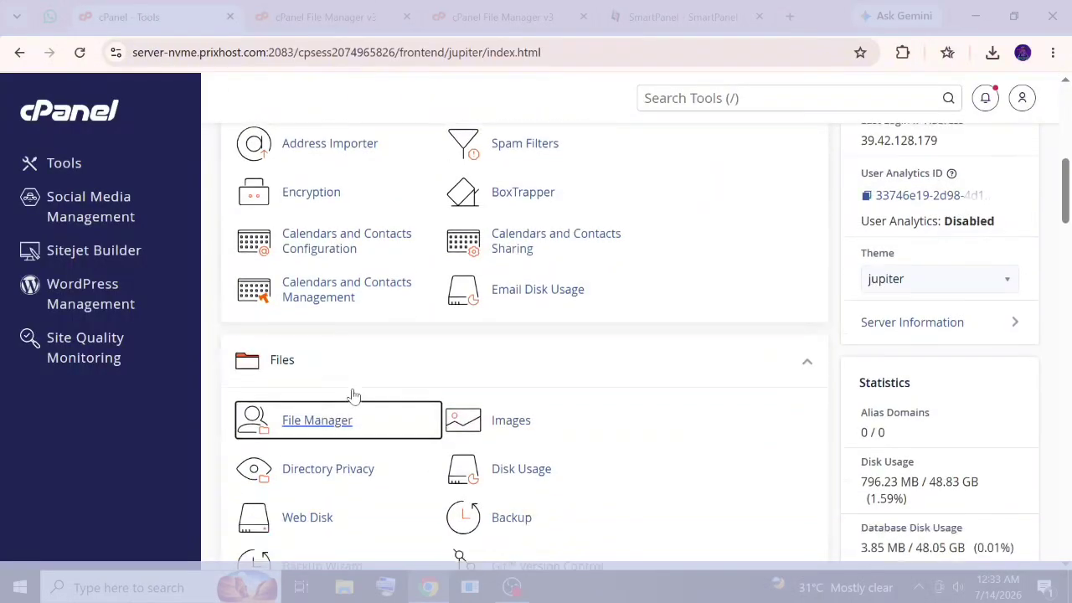
left_click(321, 338)
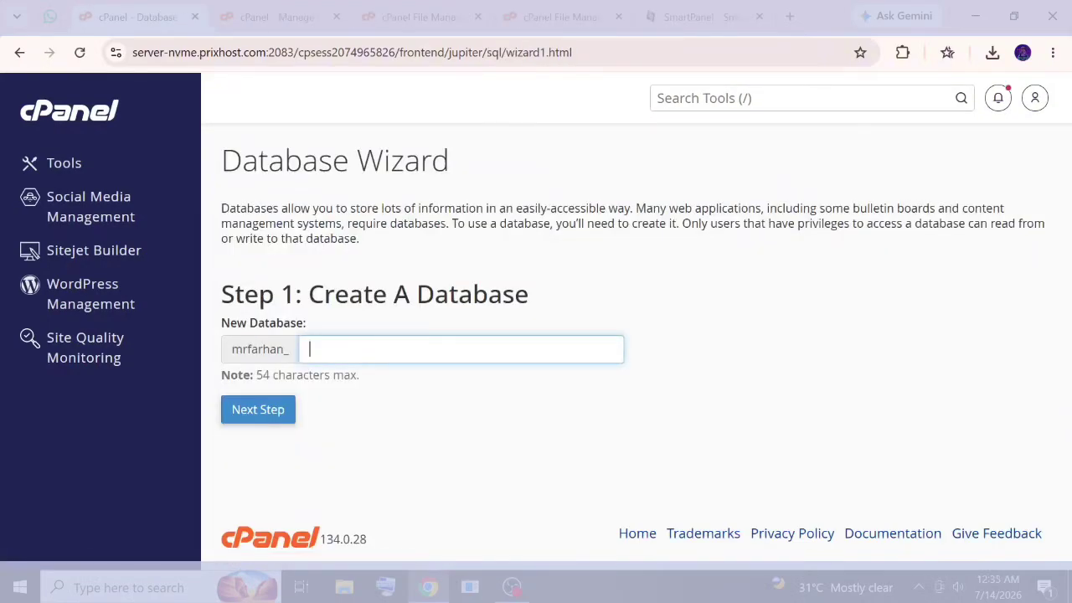
left_click(321, 344)
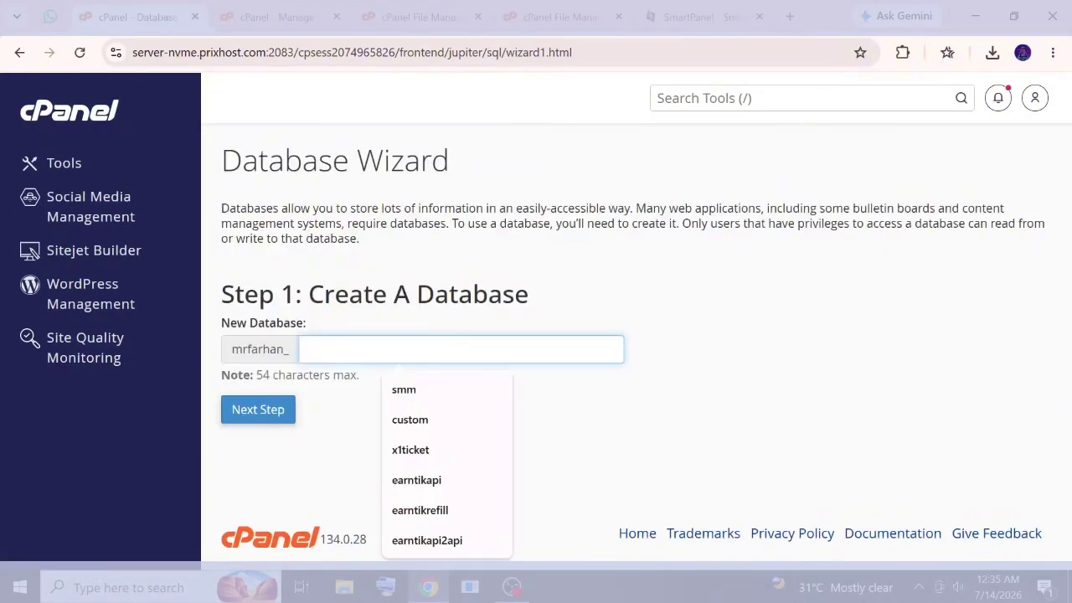
type("apex")
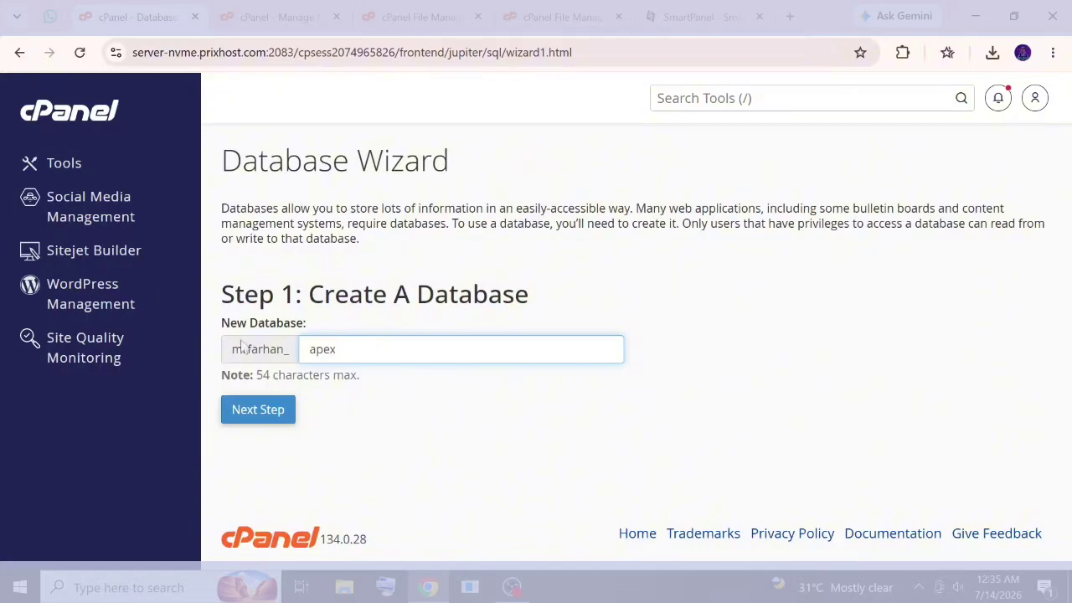
left_click(260, 408)
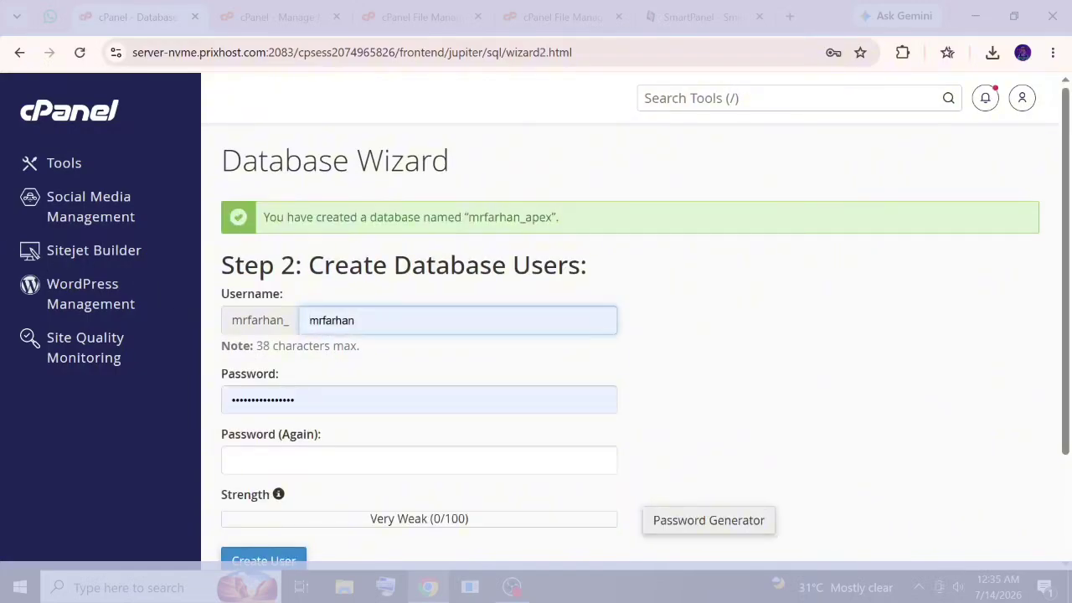
Name the database user apex and apply a copied, generated strong password.
key("ctrl+a")
type("ape")
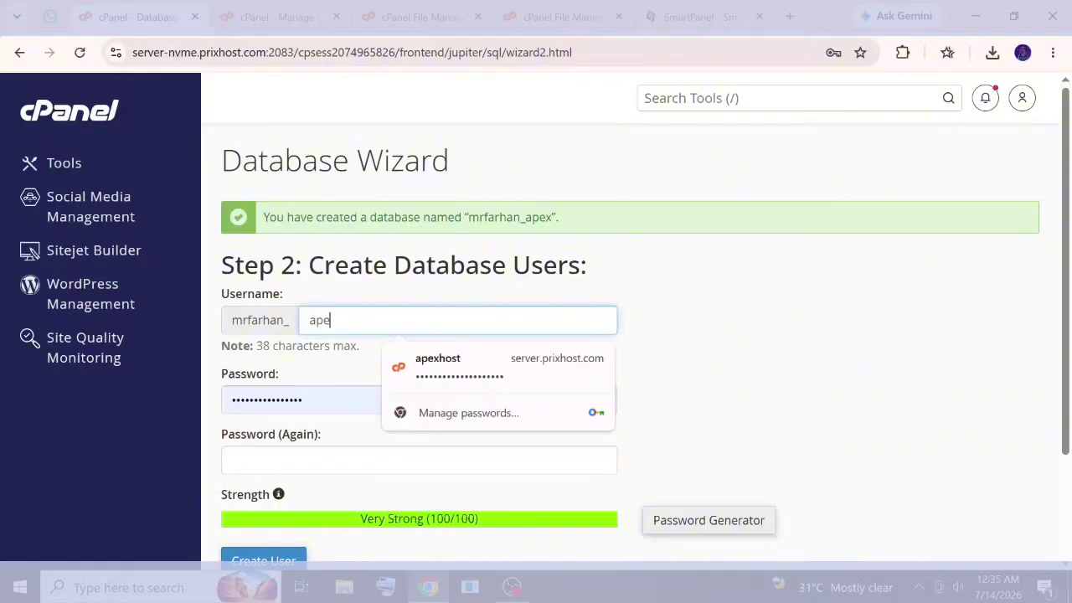
triple_click(410, 218)
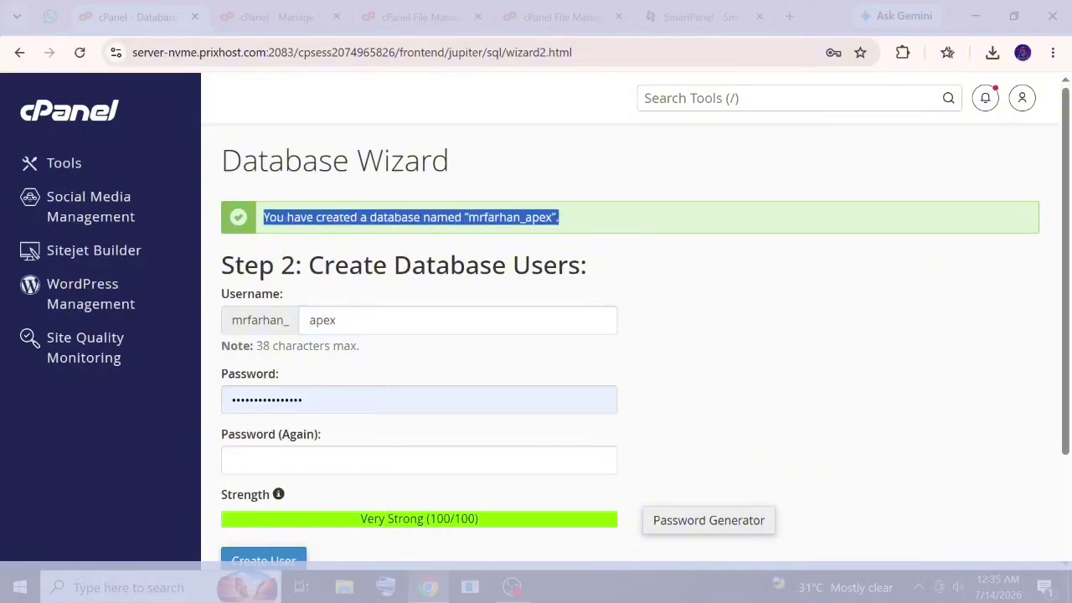
left_click(410, 218)
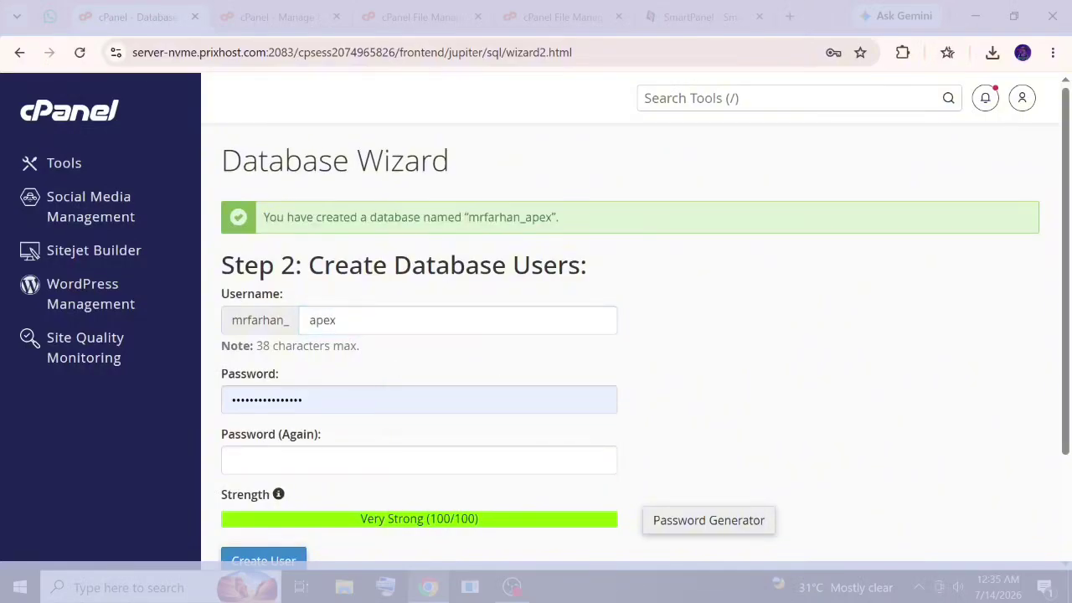
left_click(676, 519)
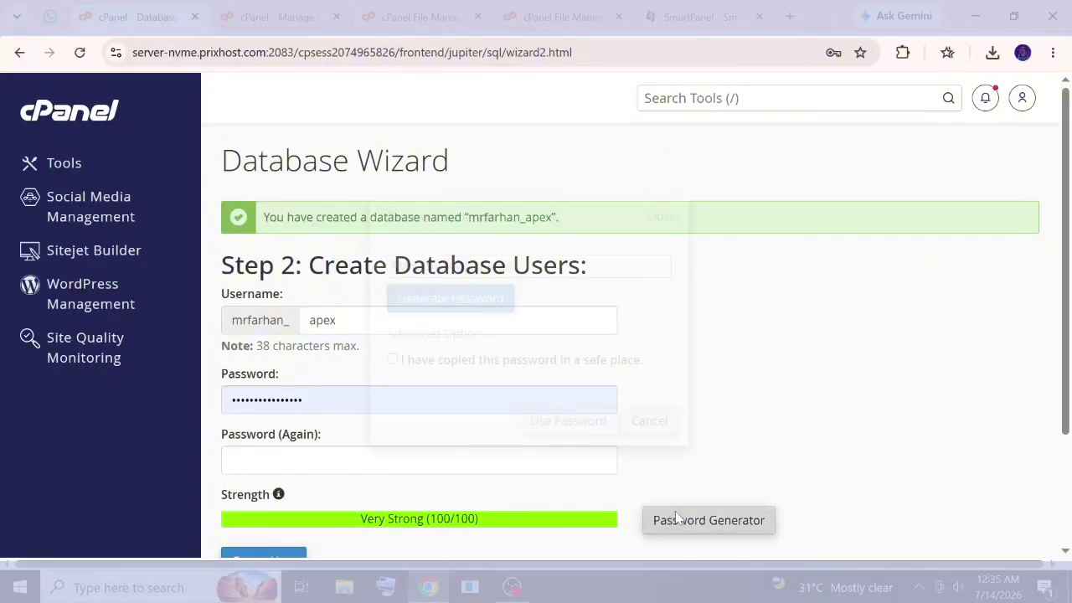
left_click(452, 267)
right_click(416, 267)
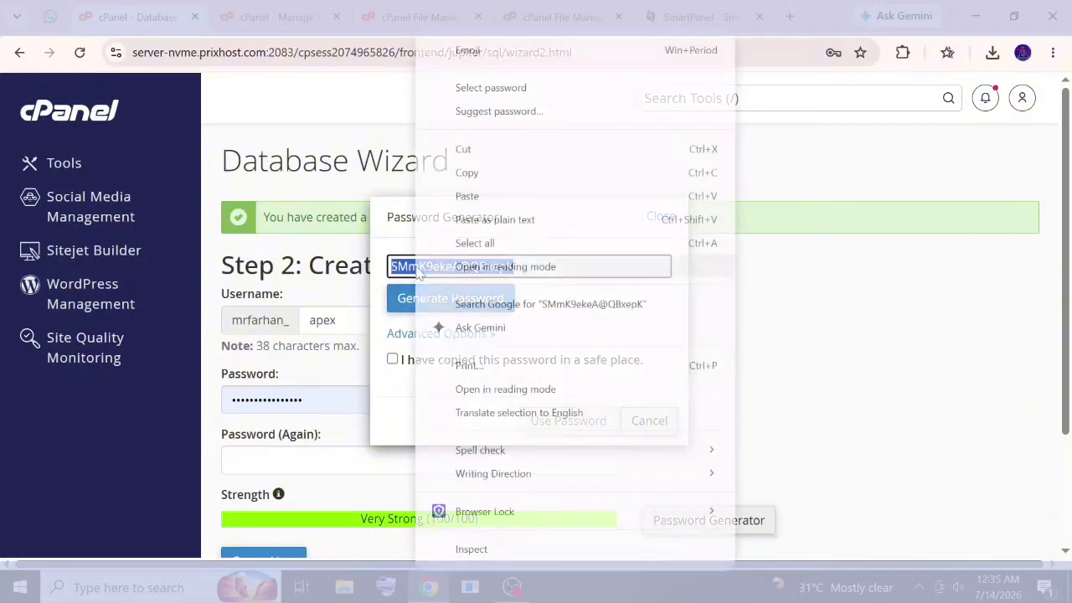
left_click(473, 180)
left_click(475, 360)
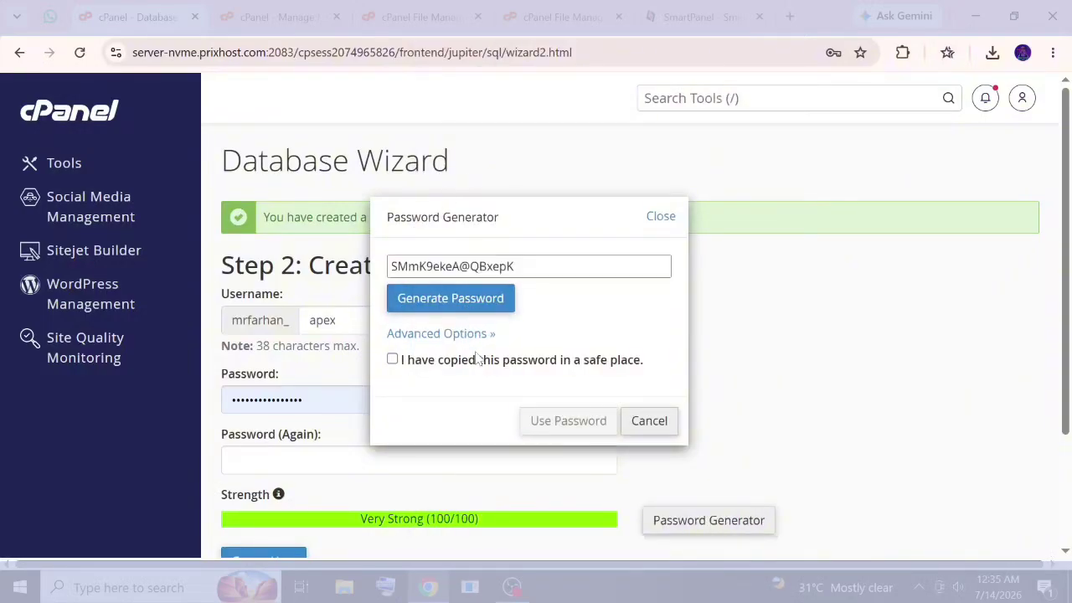
left_click(555, 420)
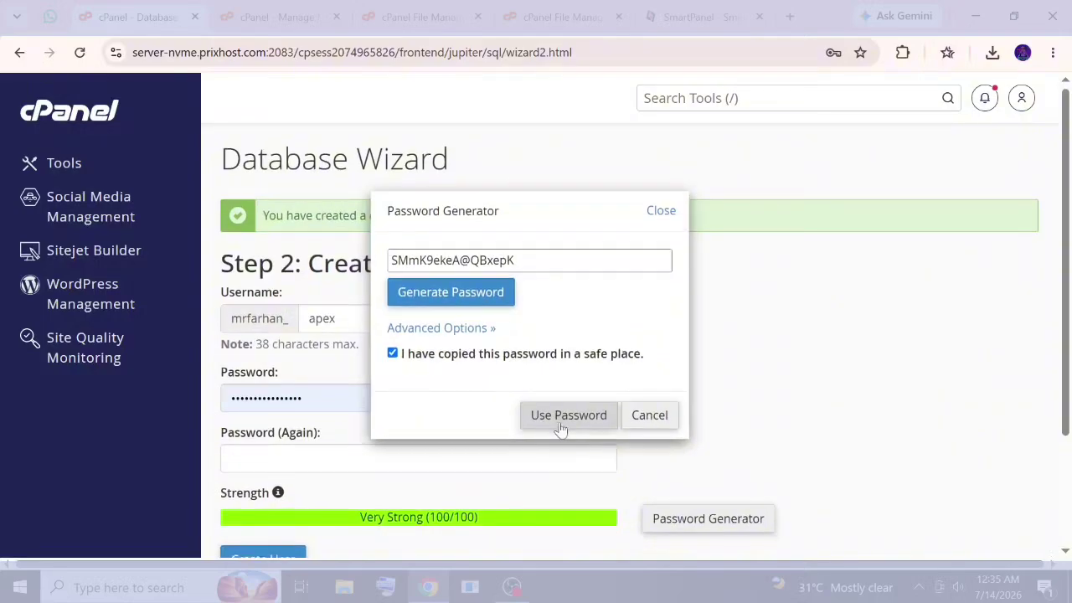
Create the apex user and grant it ALL PRIVILEGES on the apex database.
scroll(503, 427, "down", 3)
left_click(257, 436)
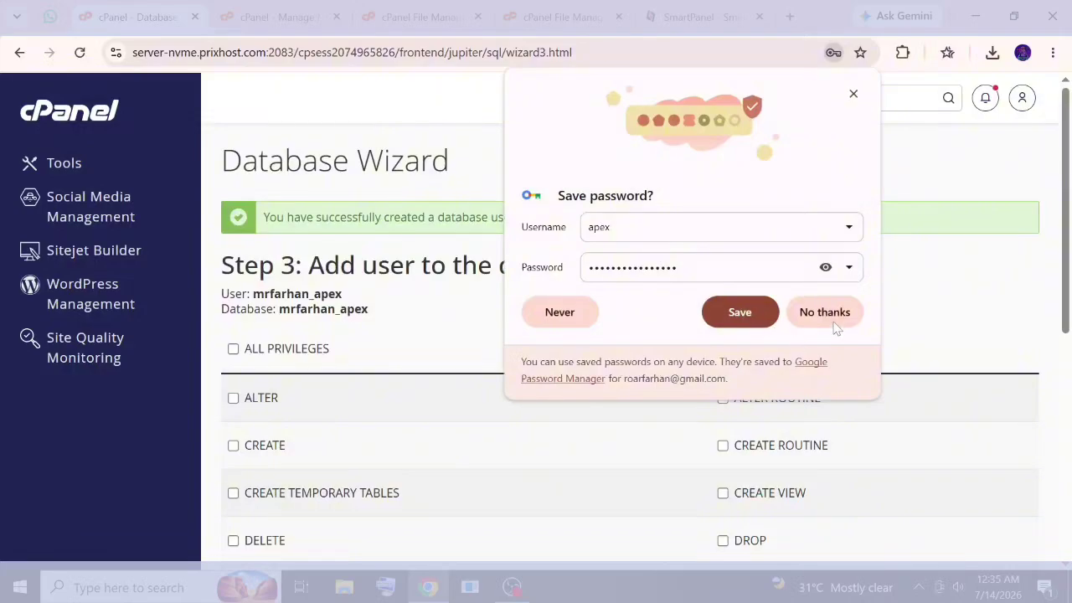
left_click(825, 313)
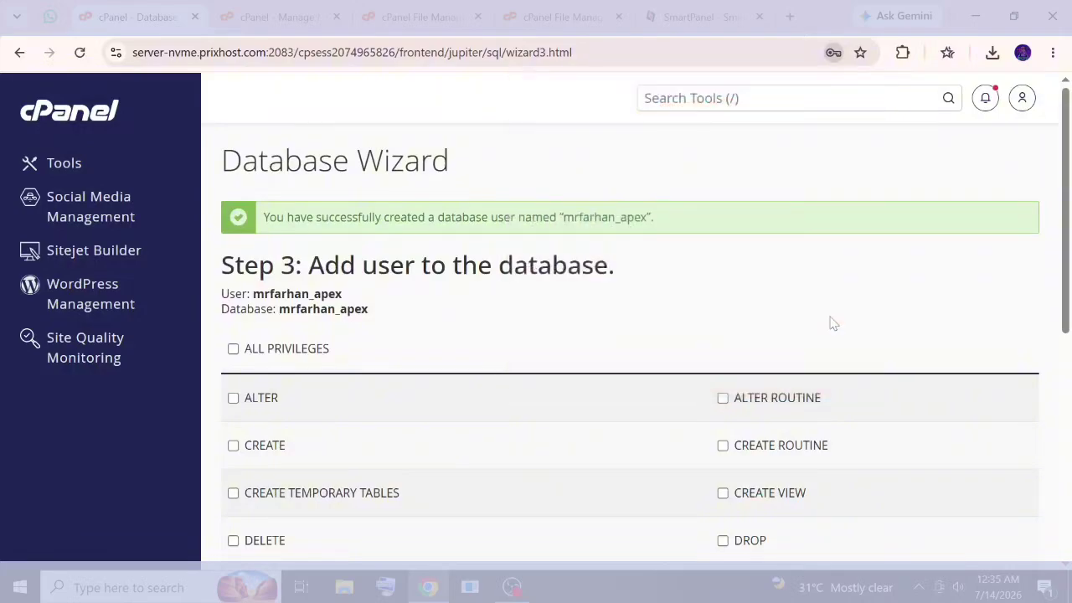
left_click(293, 348)
scroll(301, 360, "down", 4)
left_click(278, 494)
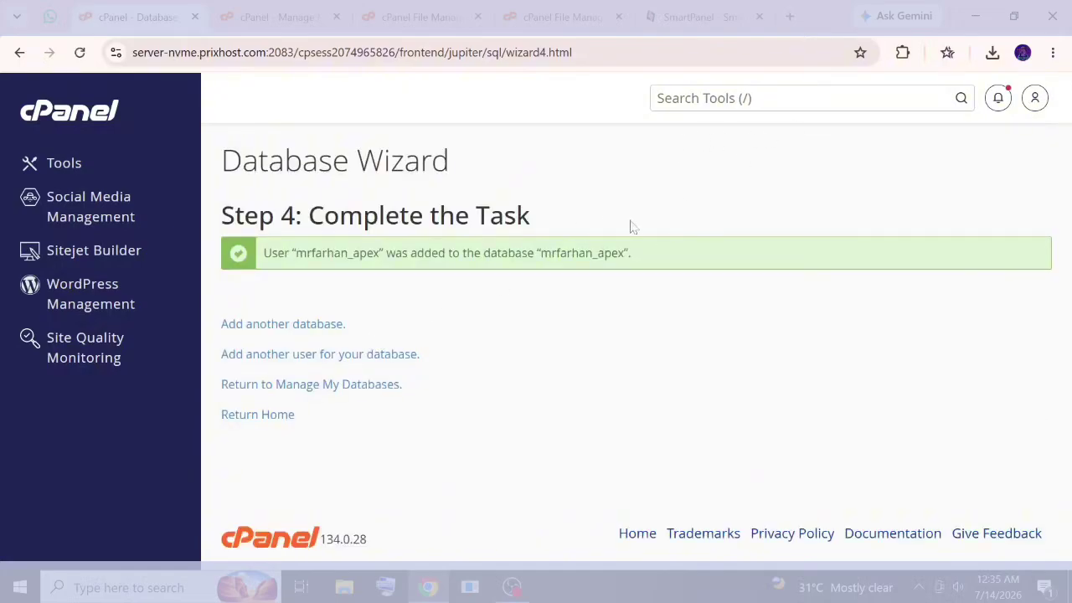
Paste the generated password into the installer's Database Password field.
left_click(698, 18)
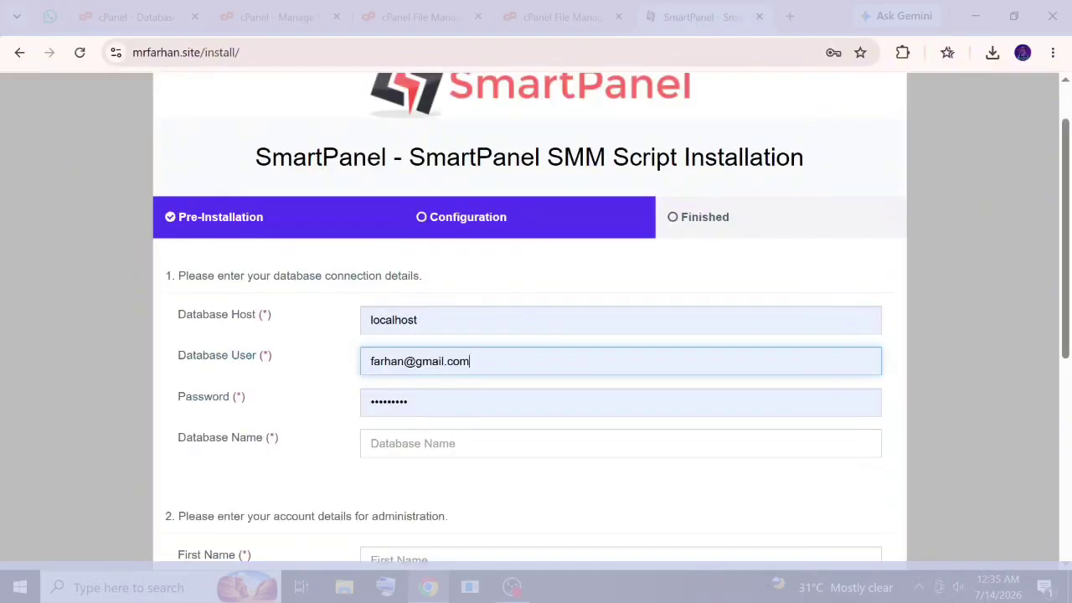
key("Tab")
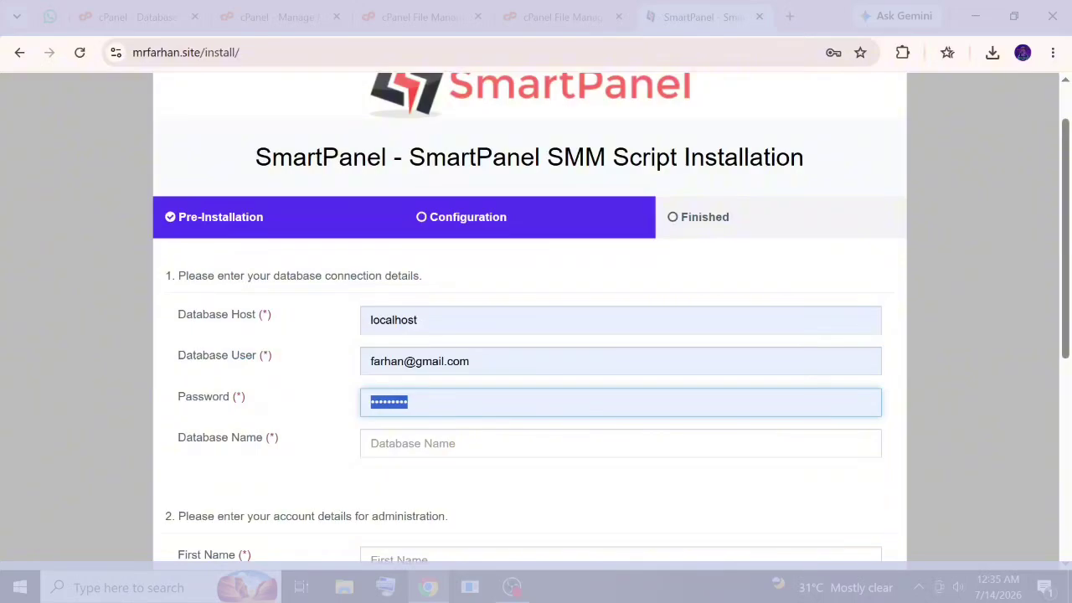
key("ctrl+v")
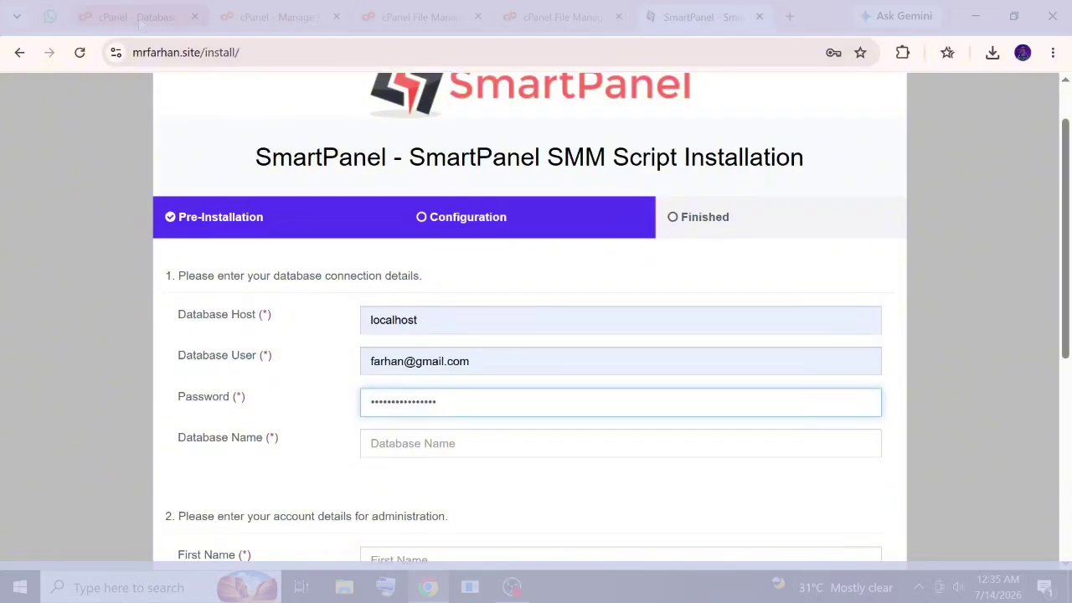
Copy the apex user name from cPanel into both Database User and Database Name.
left_click(141, 24)
double_click(356, 253)
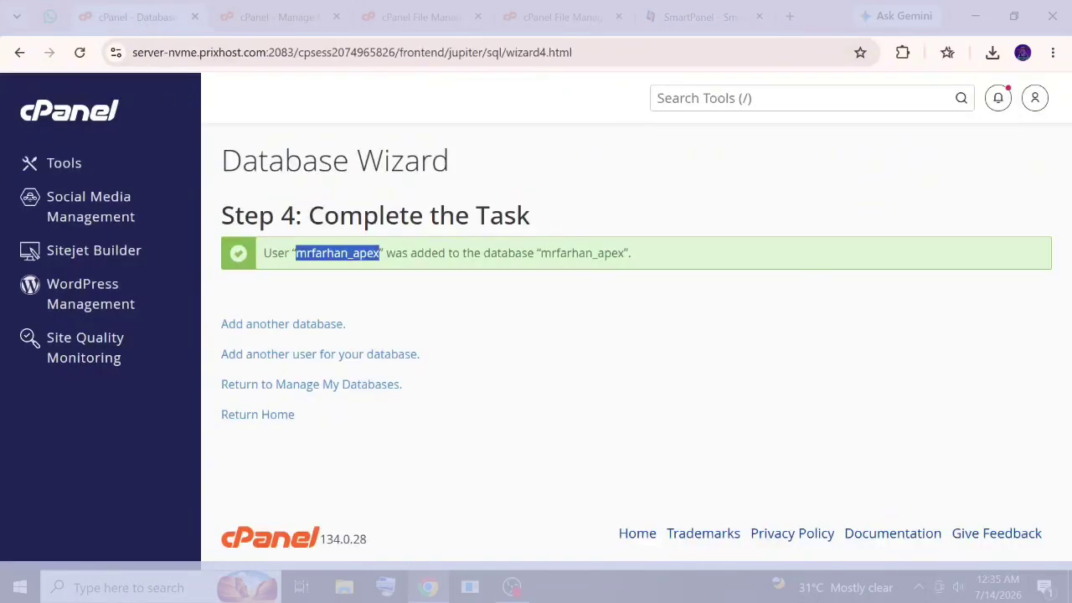
right_click(356, 262)
left_click(377, 277)
left_click(716, 23)
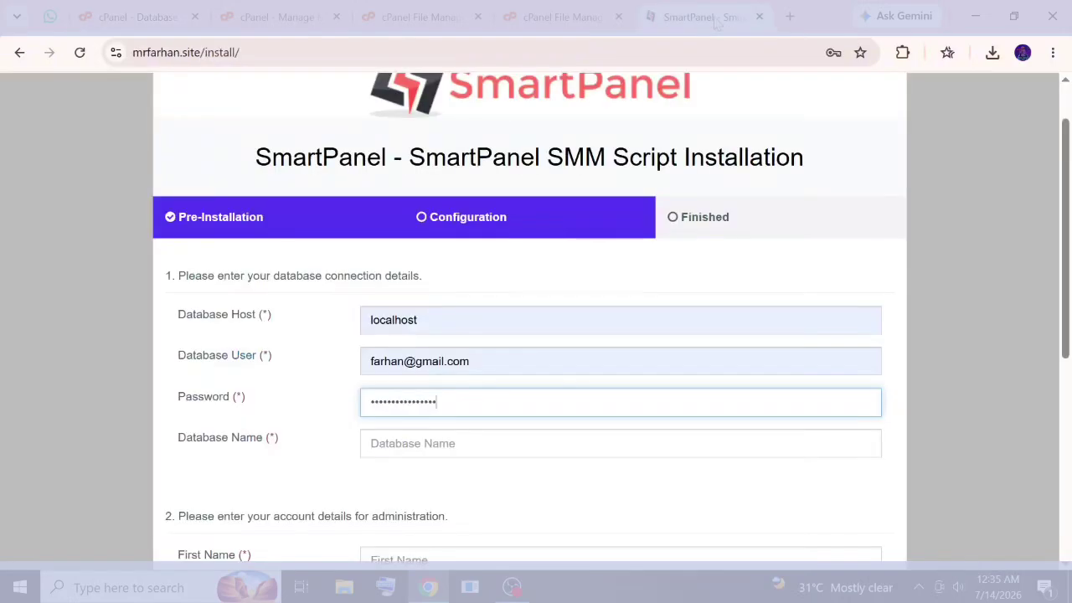
triple_click(459, 361)
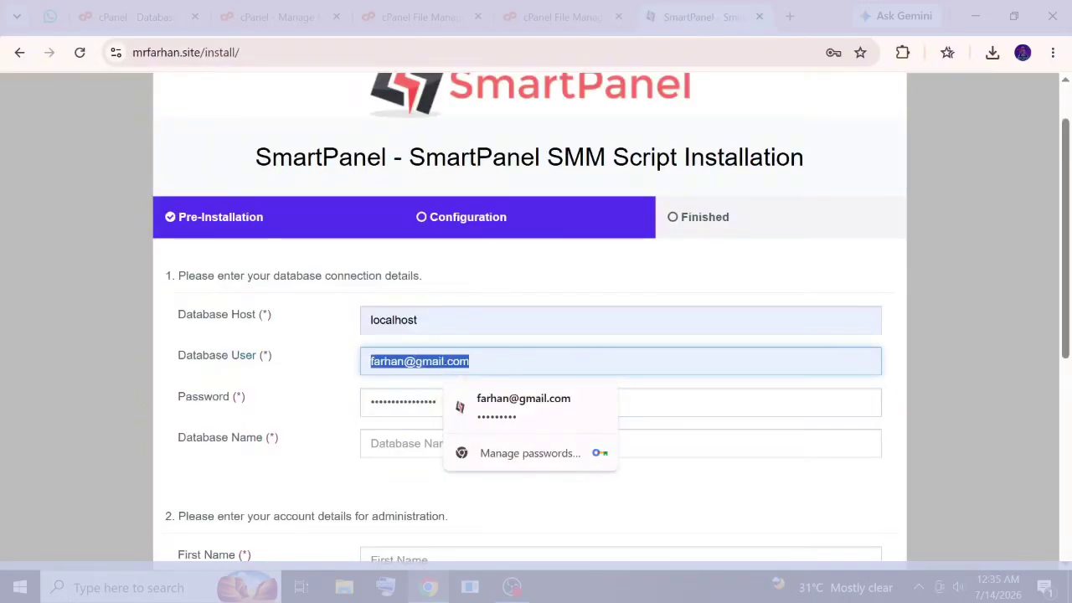
key("ctrl+v")
left_click(411, 443)
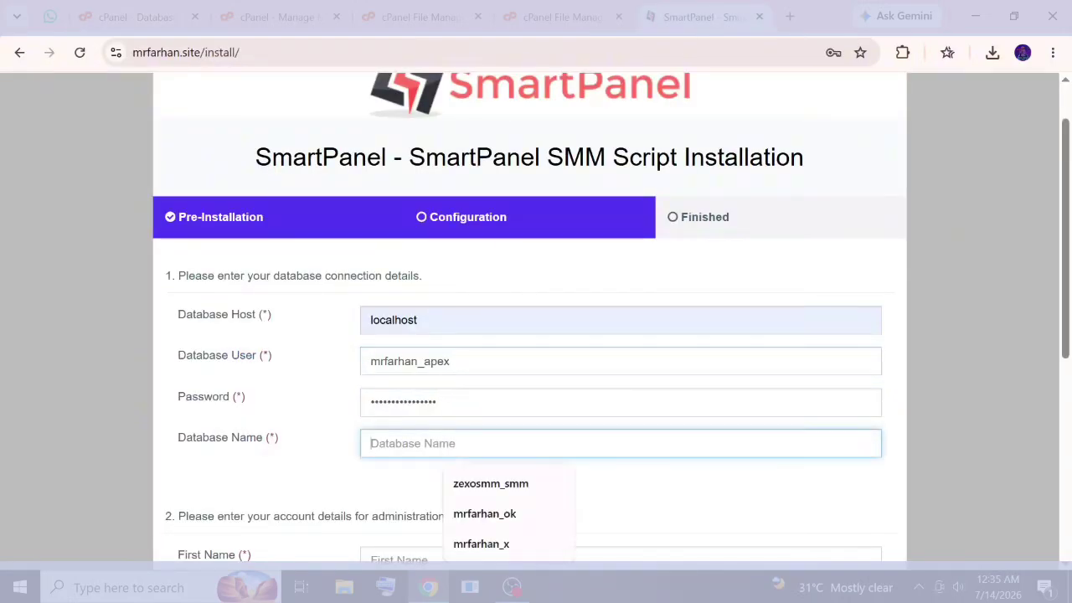
key("ctrl+v")
scroll(536, 336, "down", 3)
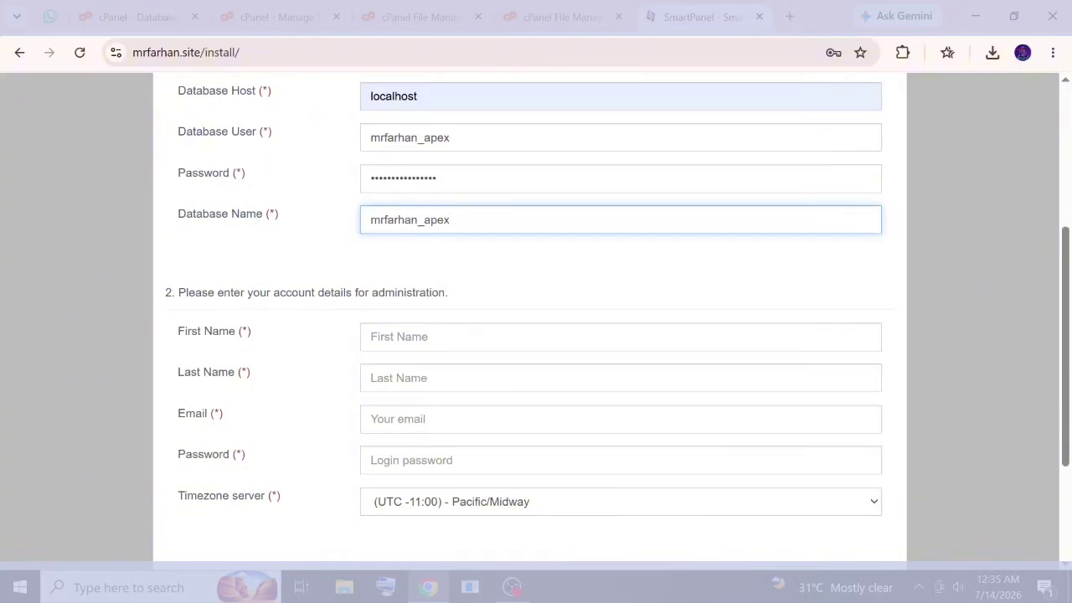
Fill the administrator's first and last name, email and login password from saved suggestions.
left_click(452, 337)
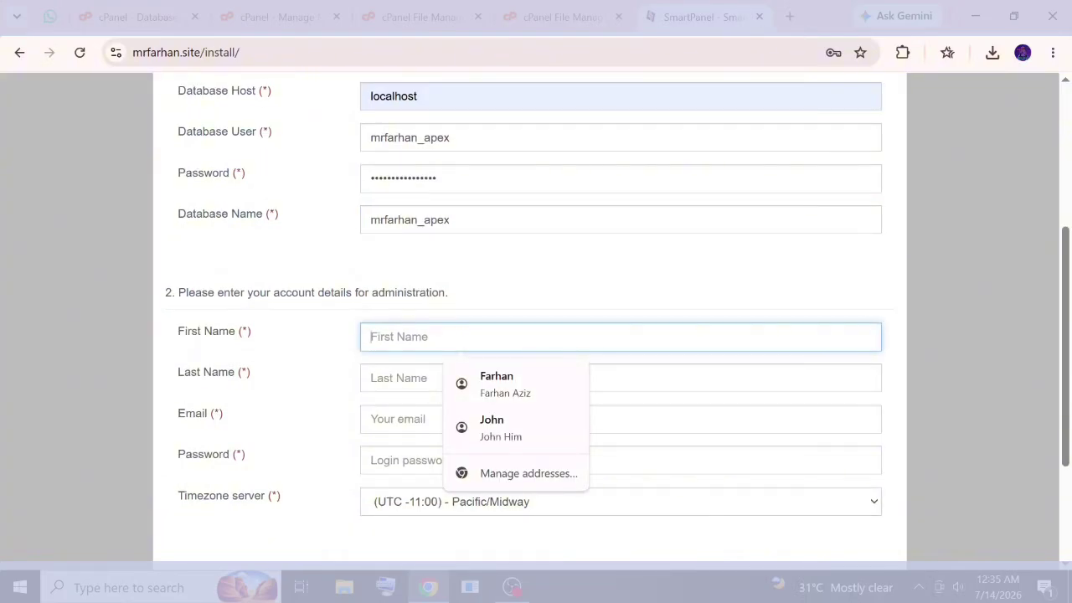
key("Down")
key("Return")
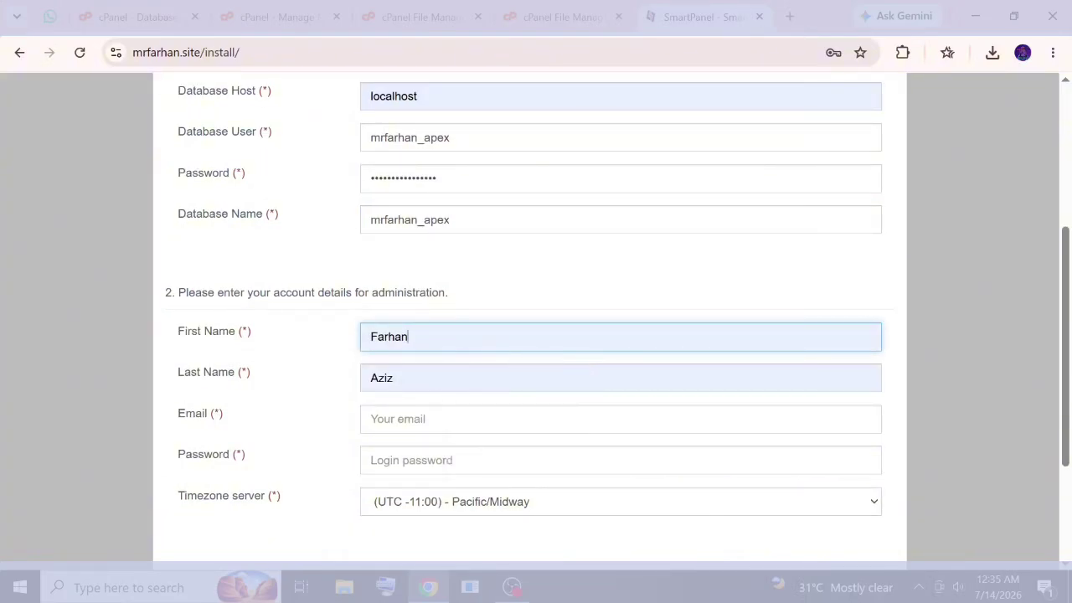
left_click(452, 419)
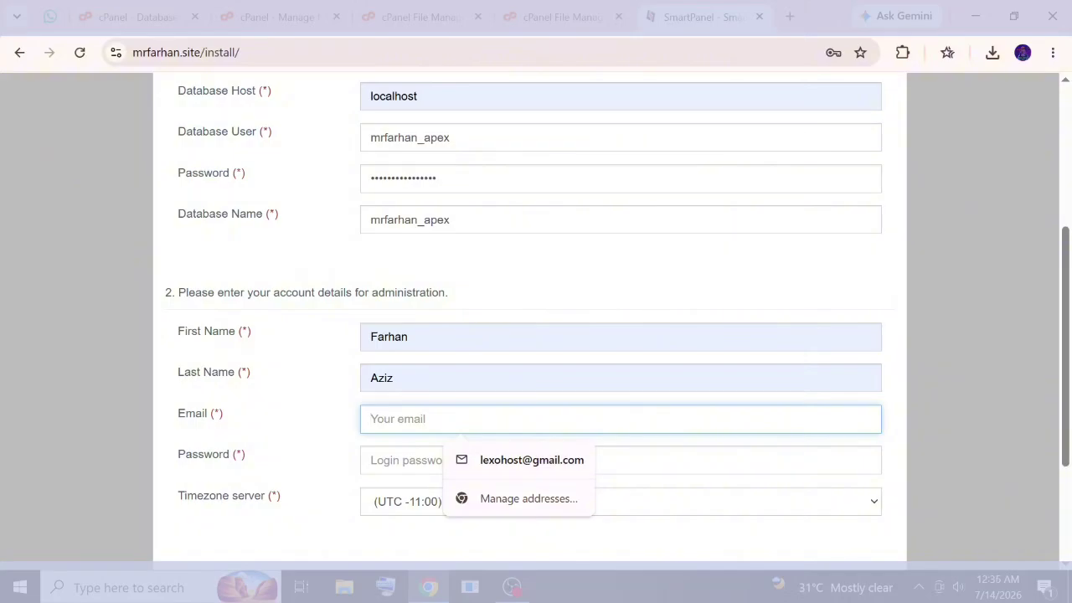
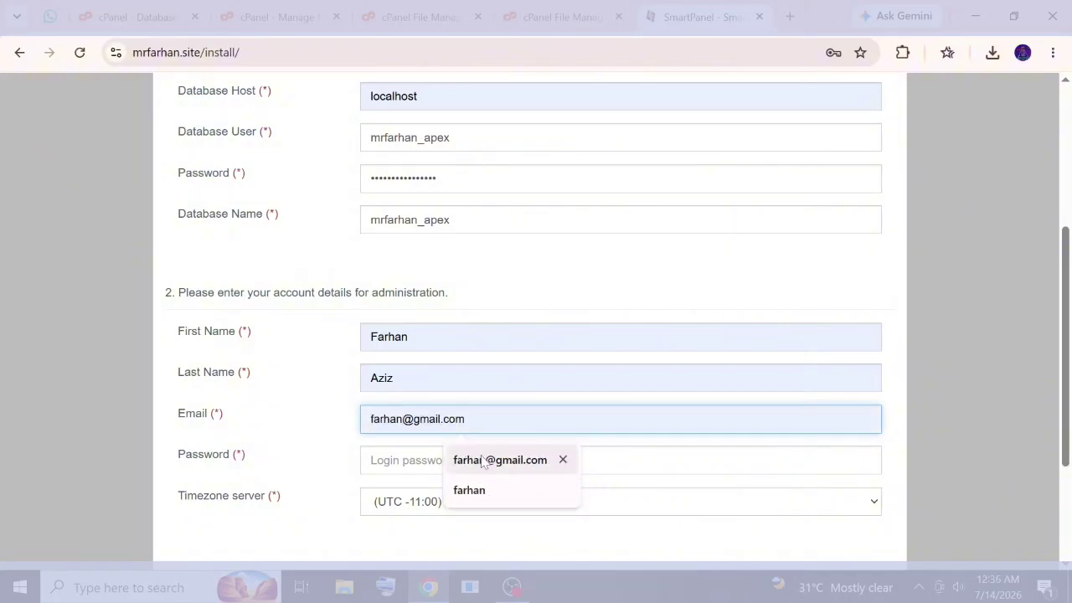
left_click(500, 460)
left_click(473, 464)
left_click(474, 467)
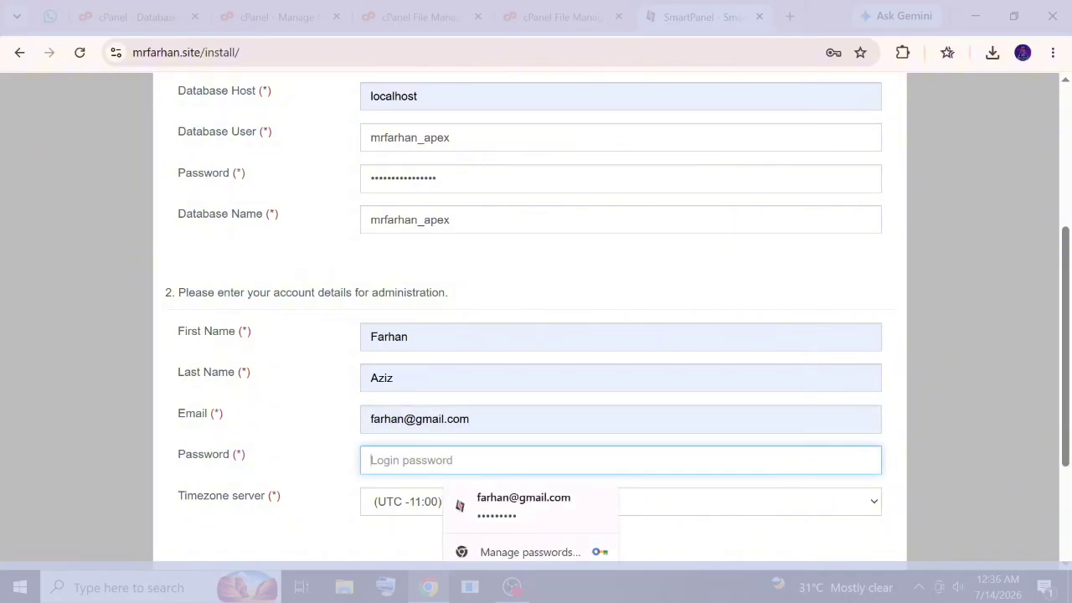
left_click(503, 504)
left_click(477, 469)
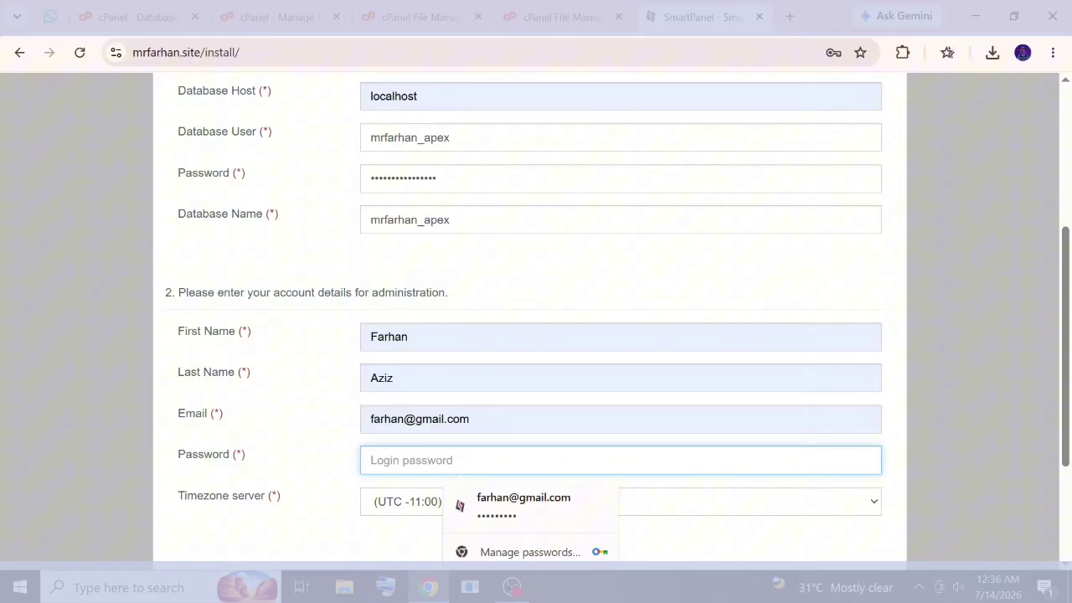
left_click(499, 508)
scroll(462, 450, "down", 2)
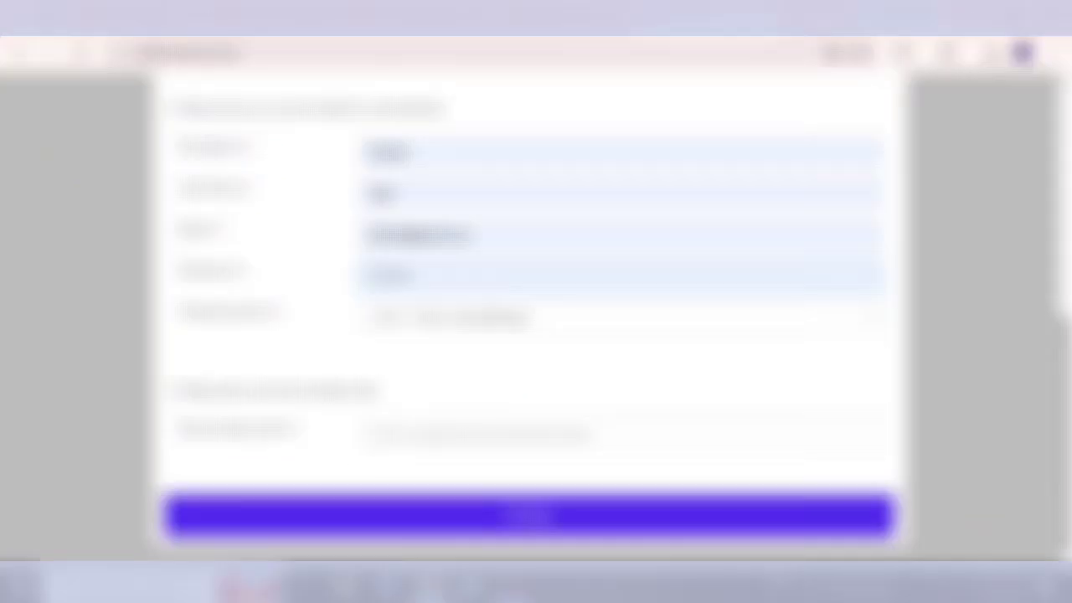
Paste the item purchase code from clipboard history and submit the installation.
left_click(481, 435)
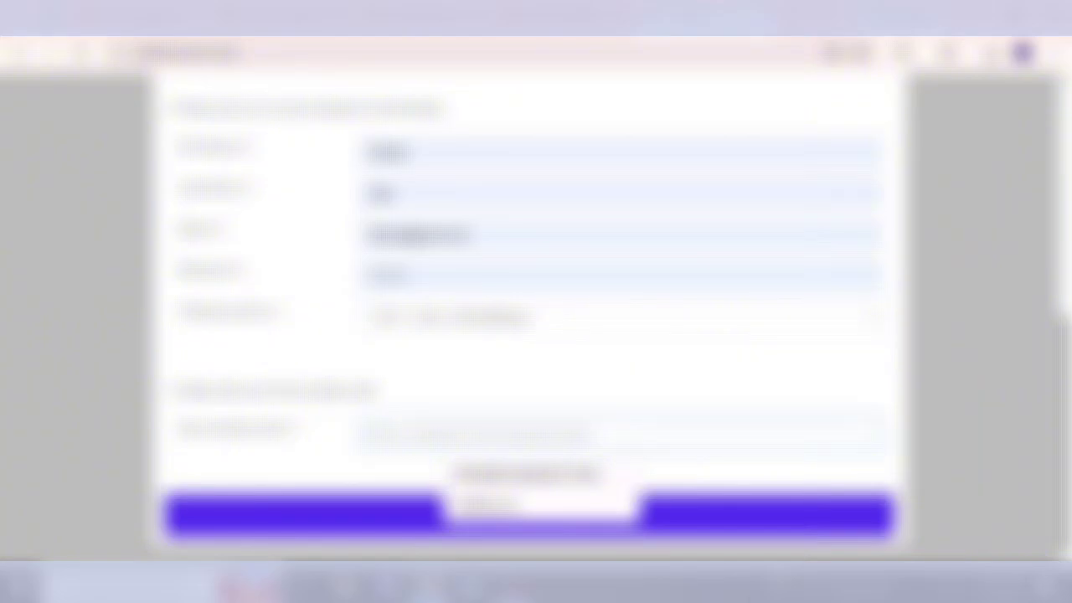
key("super+v")
scroll(479, 305, "down", 1)
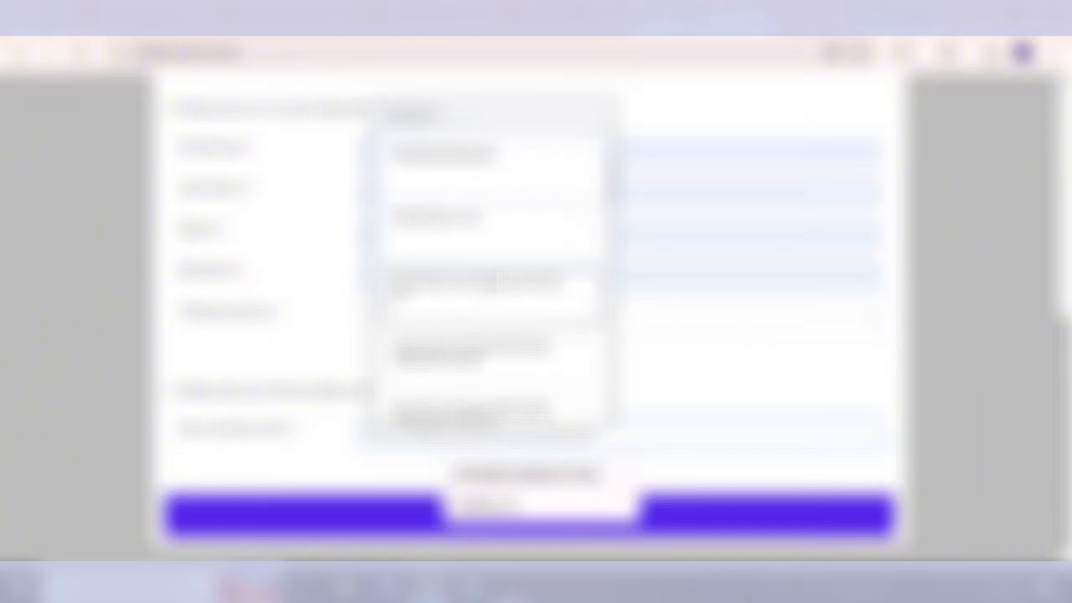
left_click(479, 303)
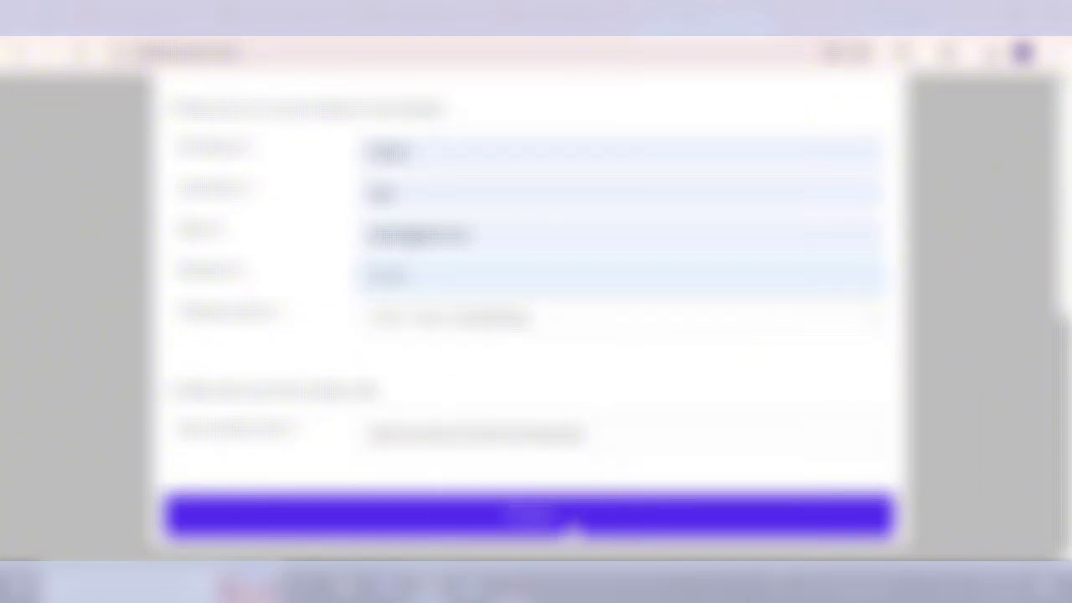
left_click(567, 518)
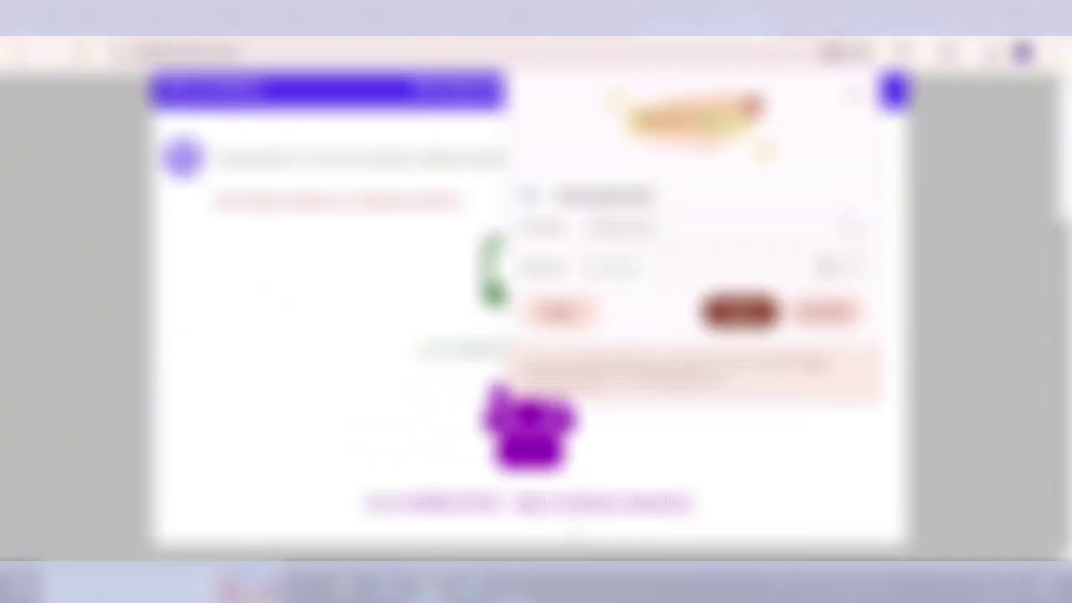
Decline saving the password, open the installed site and close its notification popup.
left_click(824, 312)
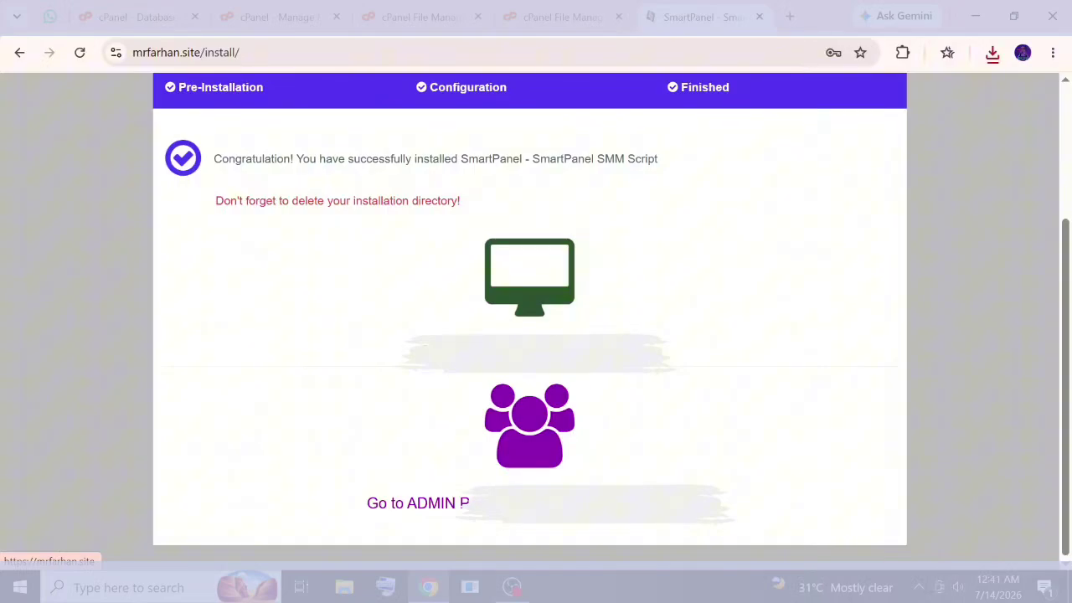
left_click(531, 344)
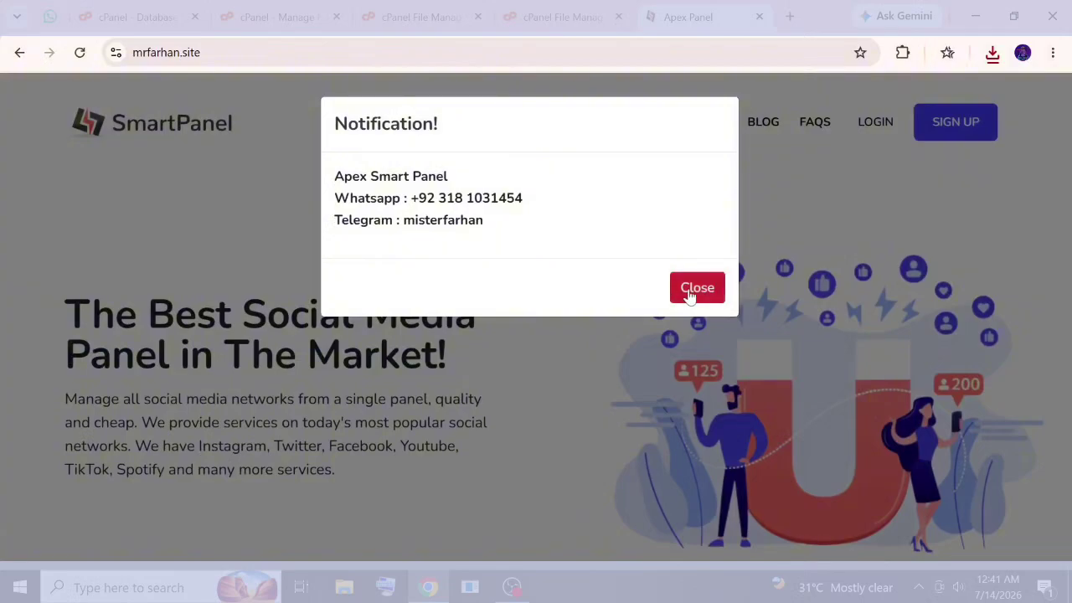
left_click(689, 292)
Scroll through the landing page's stats, features, FAQ and footer sections.
scroll(317, 217, "down", 5)
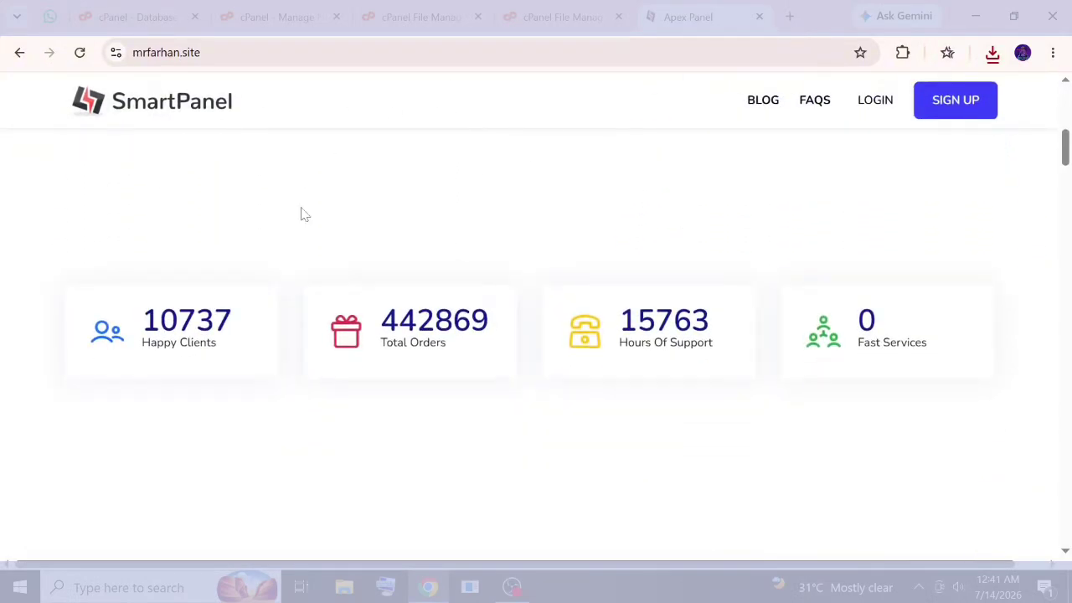
scroll(304, 214, "down", 5)
scroll(303, 215, "down", 2)
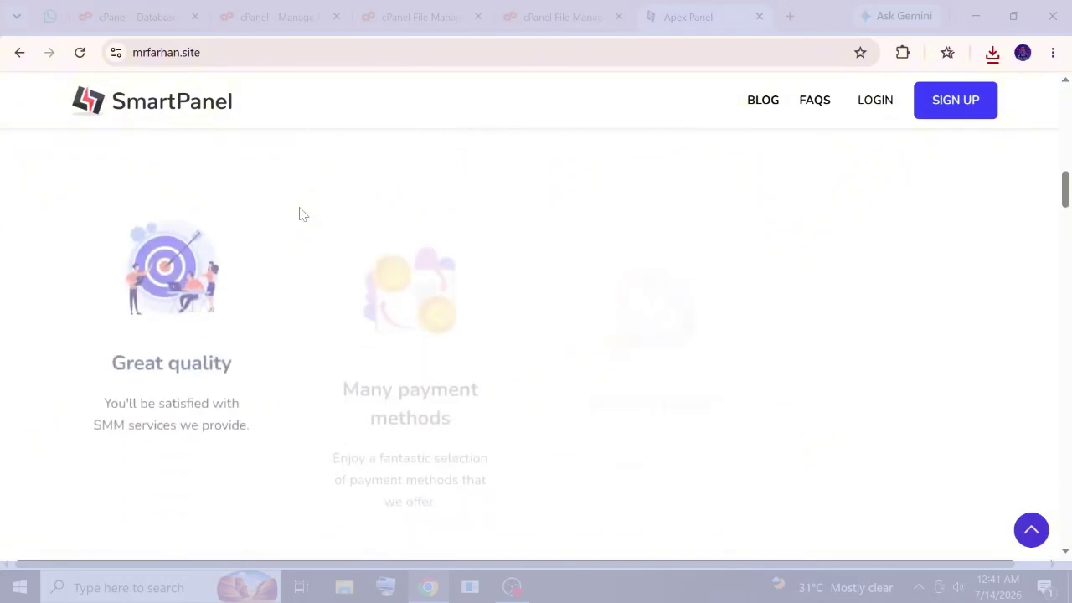
scroll(303, 214, "up", 3)
scroll(303, 214, "down", 4)
scroll(290, 221, "down", 6)
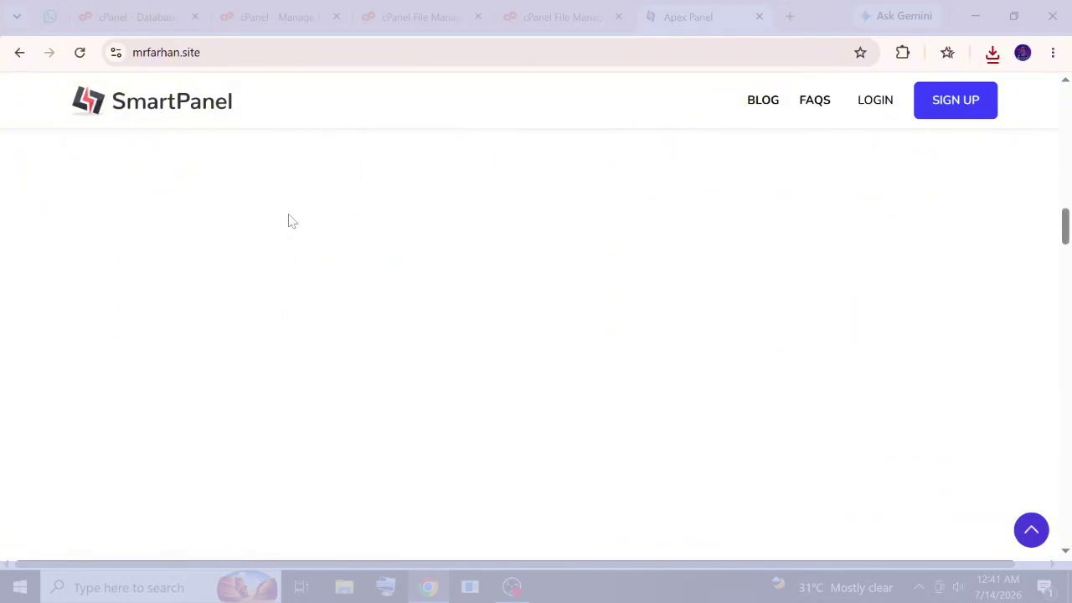
scroll(285, 220, "down", 5)
left_click_drag(1070, 400, 989, 80)
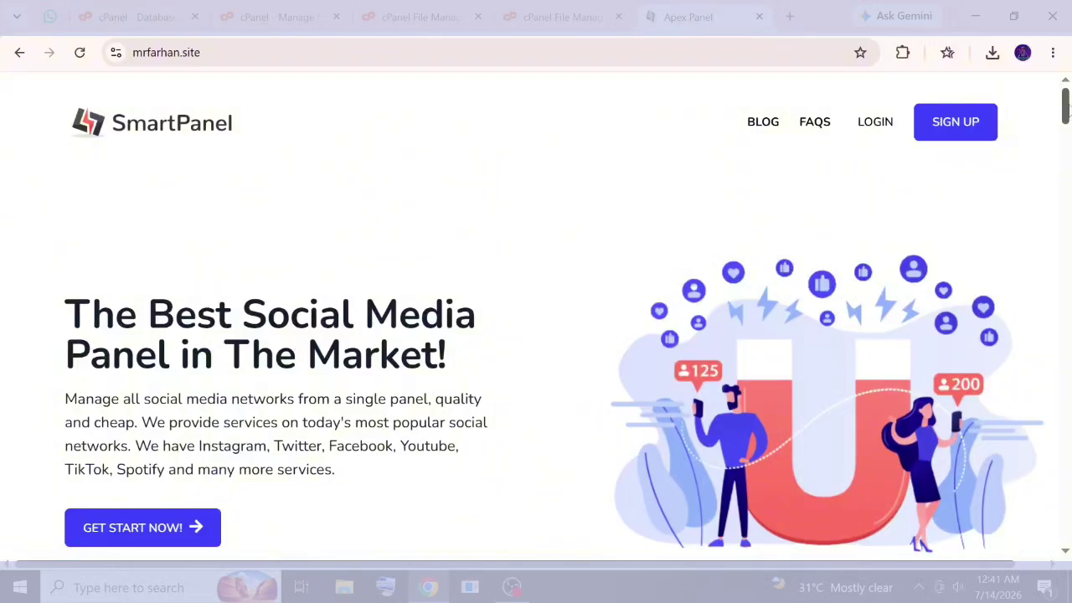
left_click_drag(1068, 100, 1054, 551)
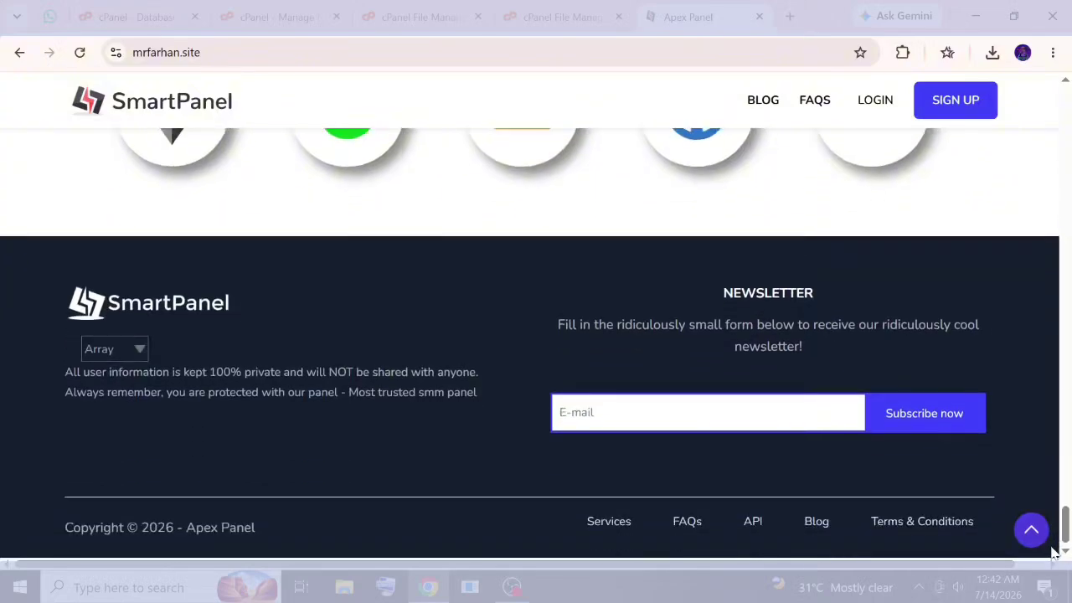
scroll(807, 230, "up", 12)
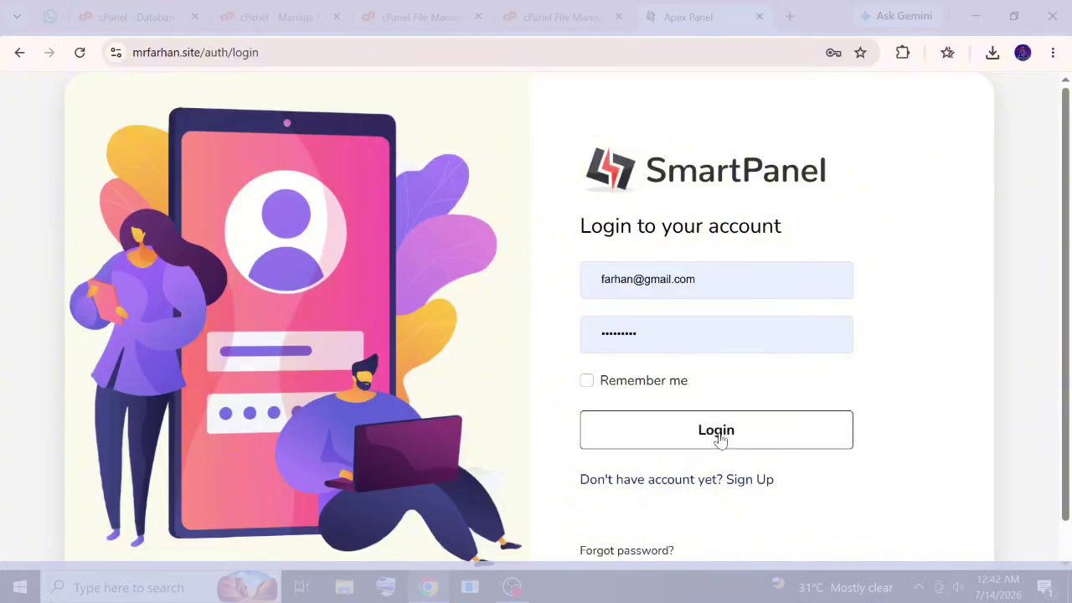
Sign in to the user area and browse its pages, including Order Logs.
double_click(719, 436)
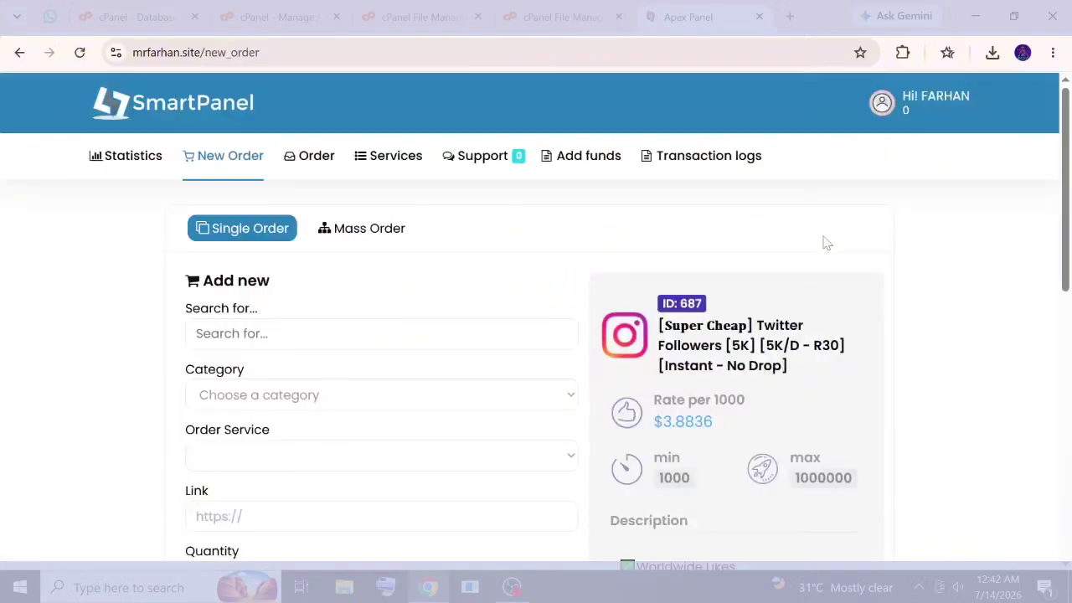
scroll(283, 319, "down", 5)
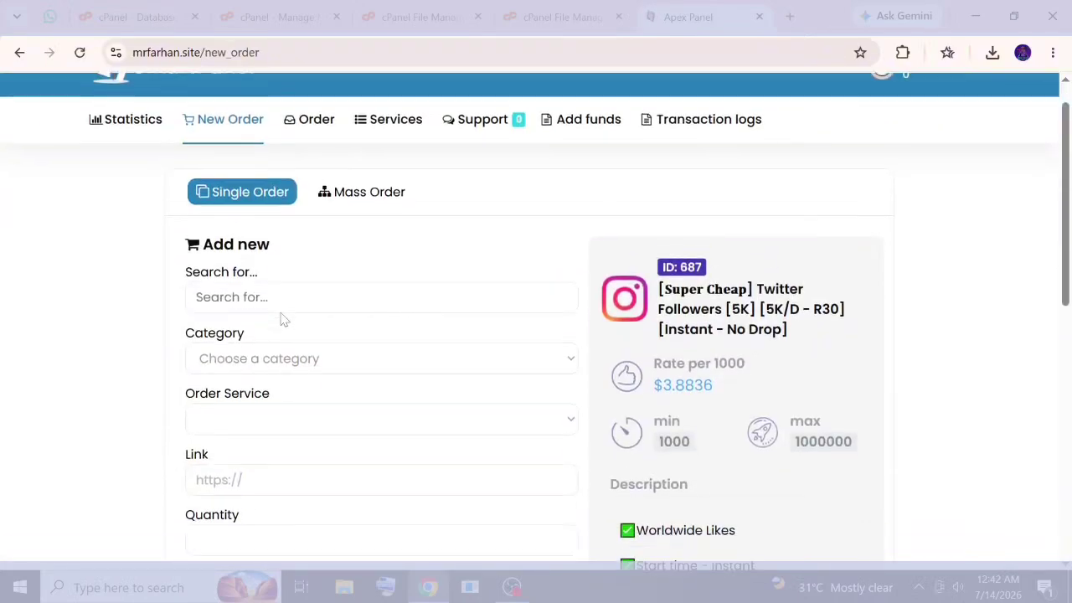
scroll(280, 315, "up", 5)
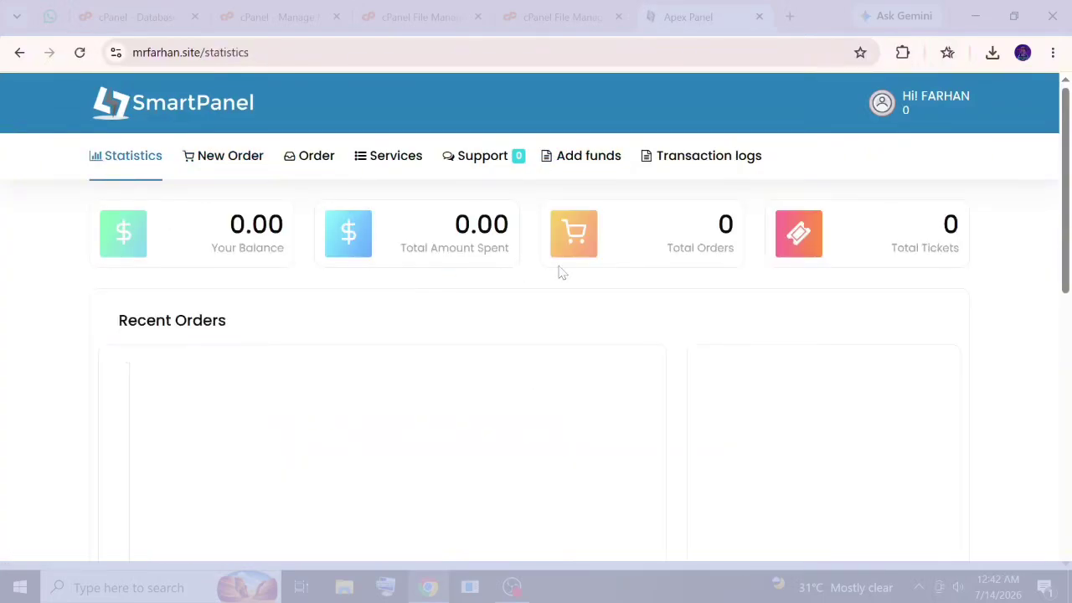
scroll(555, 276, "down", 2)
scroll(556, 276, "up", 2)
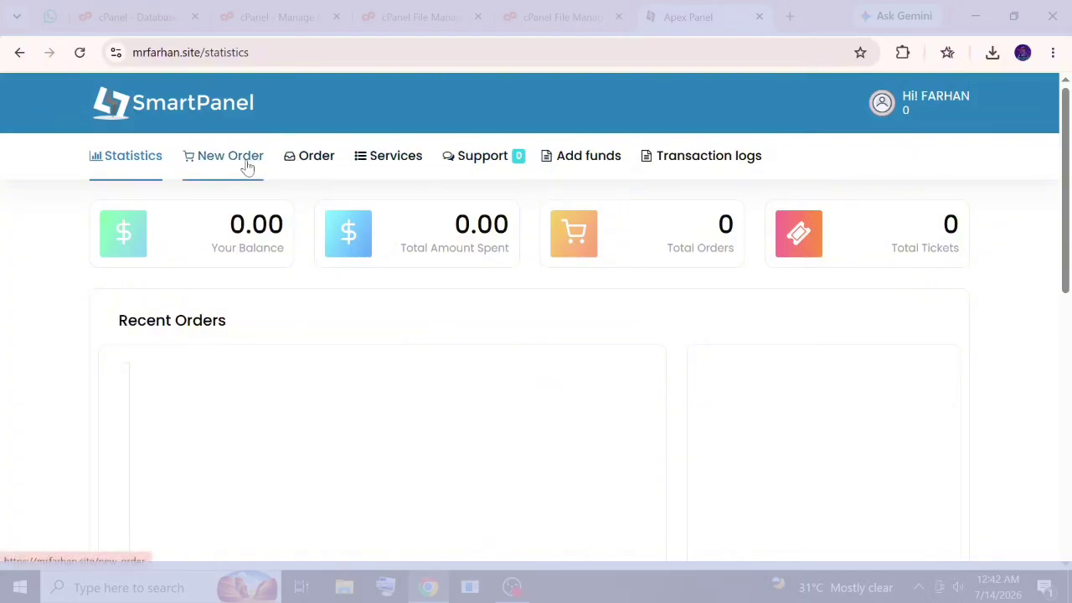
left_click(318, 156)
left_click(336, 203)
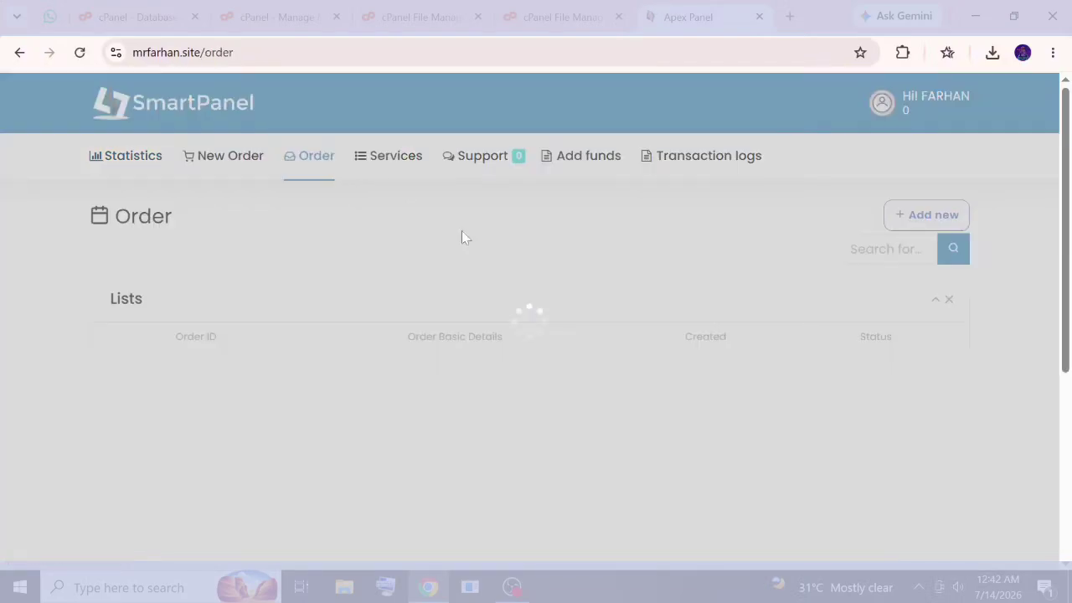
scroll(617, 325, "down", 3)
scroll(620, 325, "up", 3)
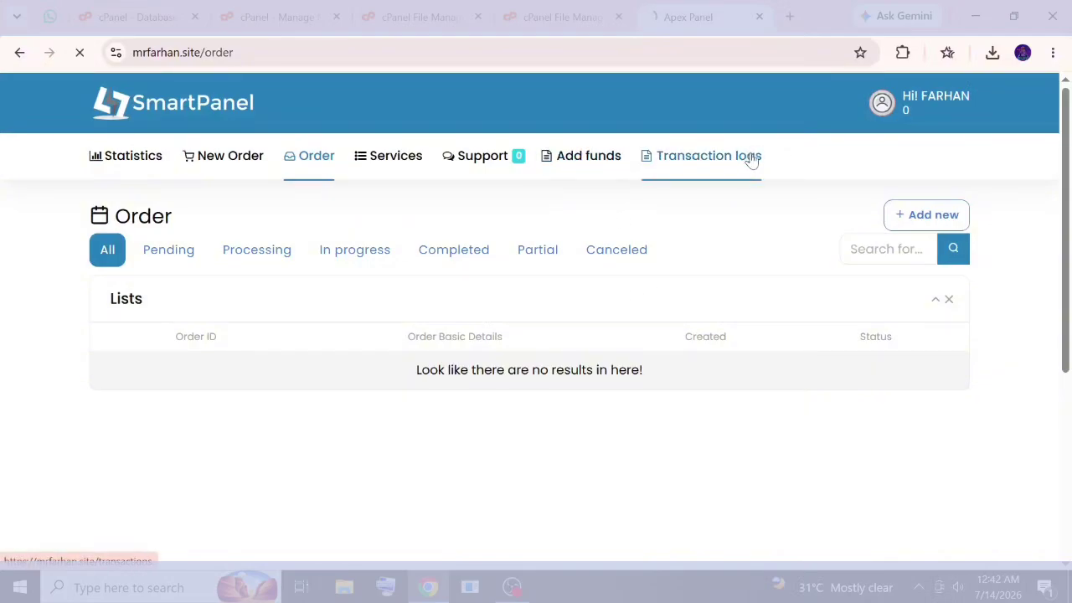
scroll(771, 232, "down", 5)
scroll(761, 240, "up", 5)
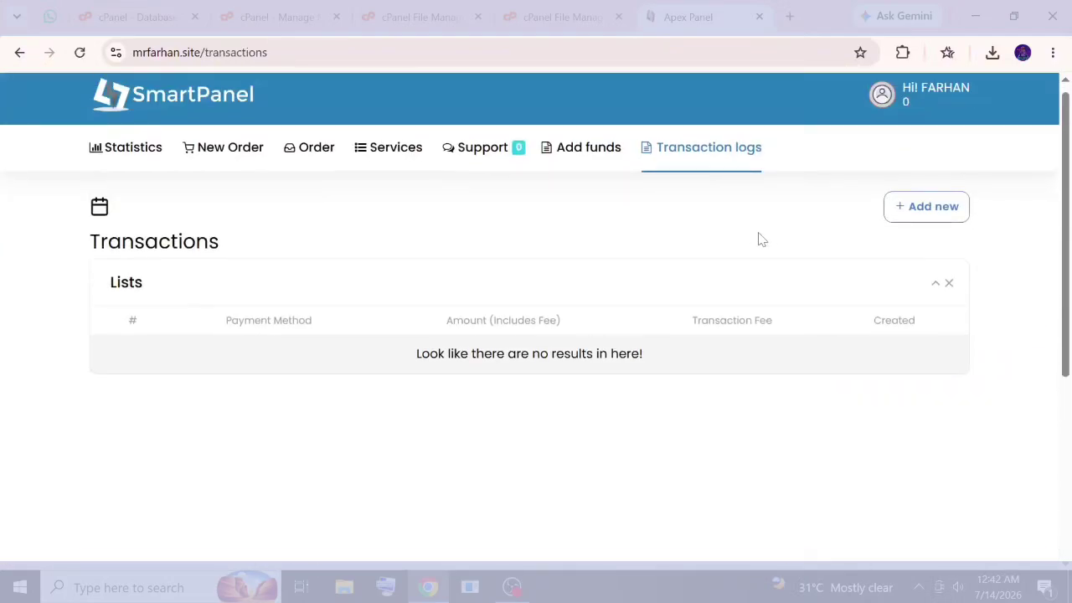
scroll(761, 242, "up", 1)
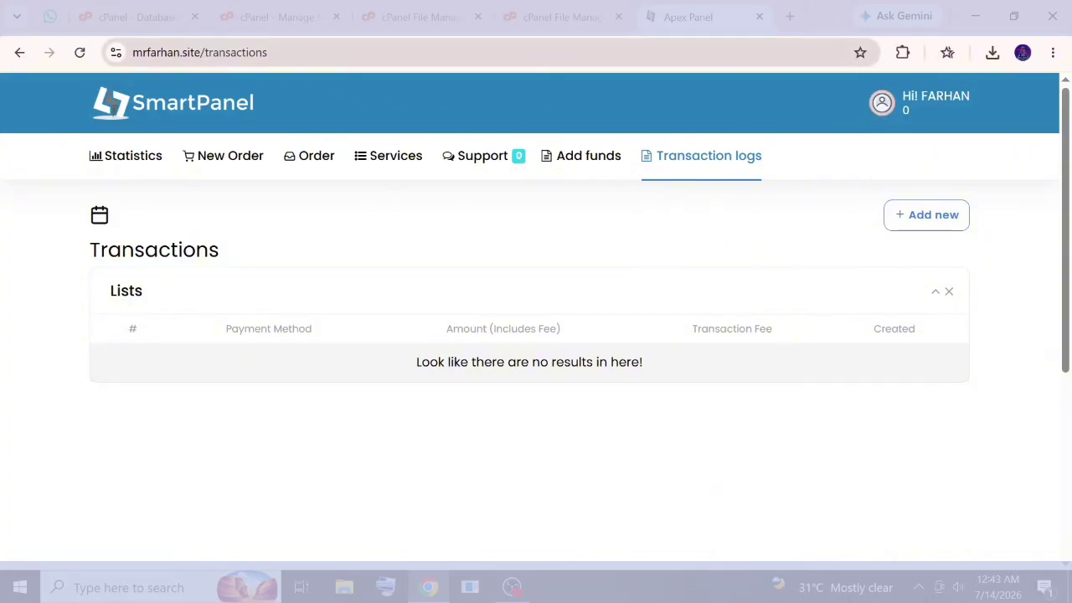
Change the address to /admin and log into the SmartPanel admin panel.
left_click_drag(250, 52, 275, 52)
key("BackSpace")
key("BackSpace")
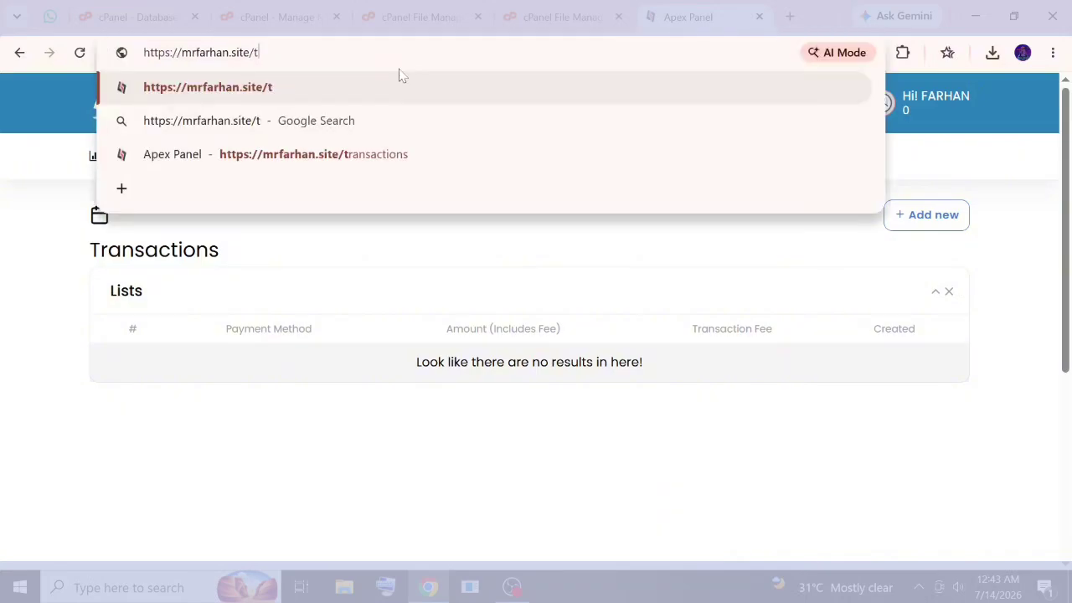
type("admin")
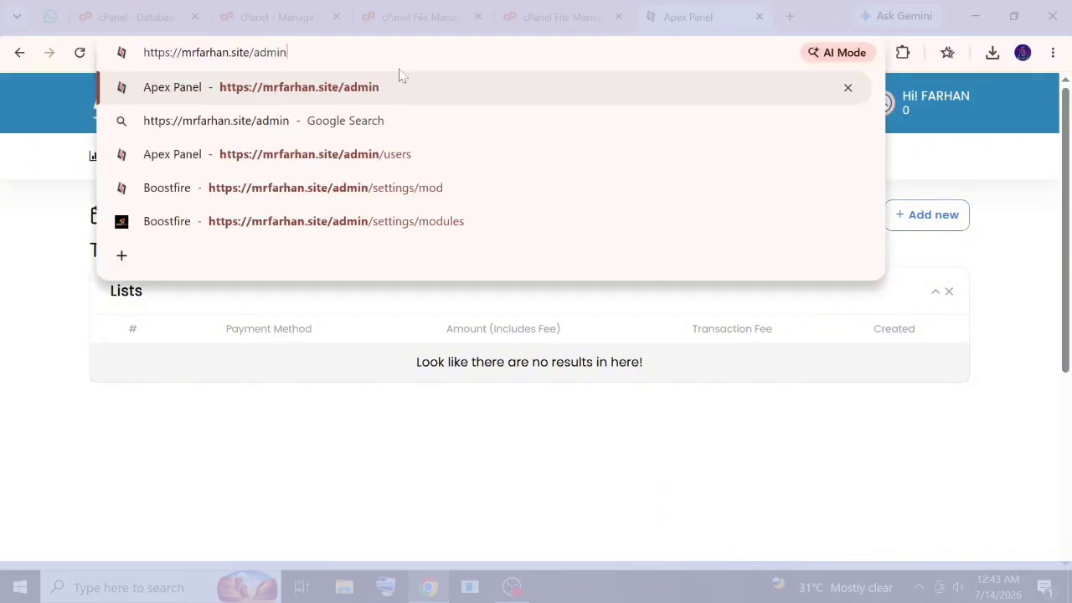
key("Return")
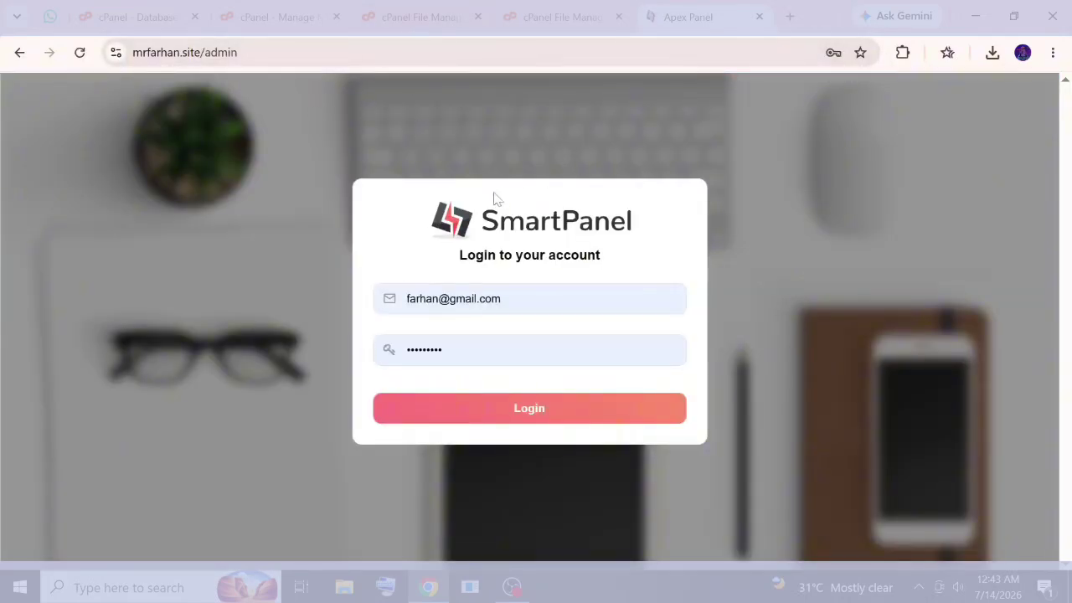
left_click(558, 408)
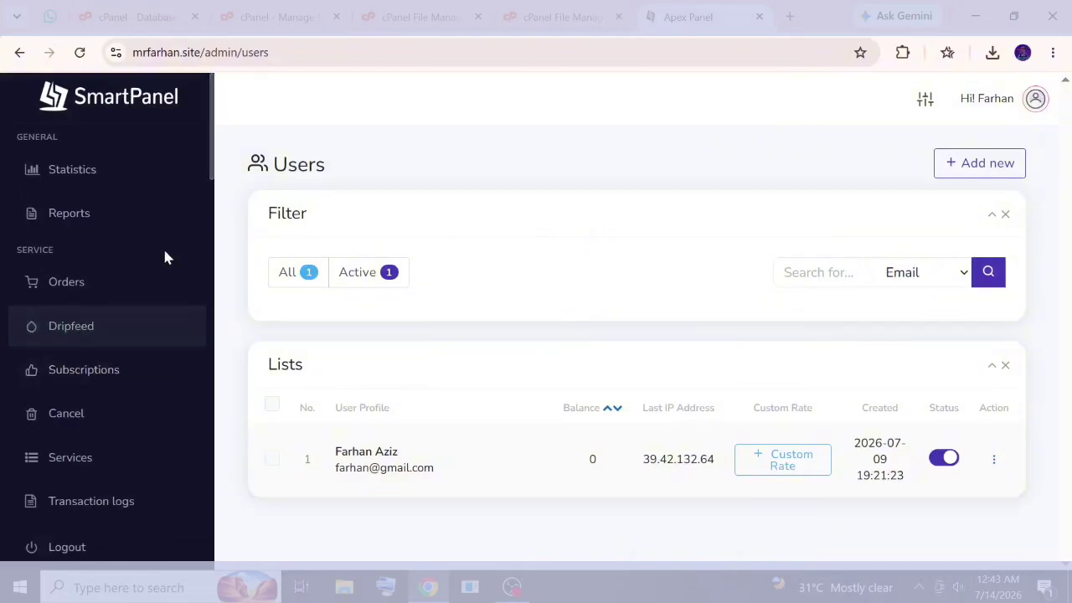
Open the admin Statistics dashboard and scroll through its figures.
scroll(109, 235, "down", 5)
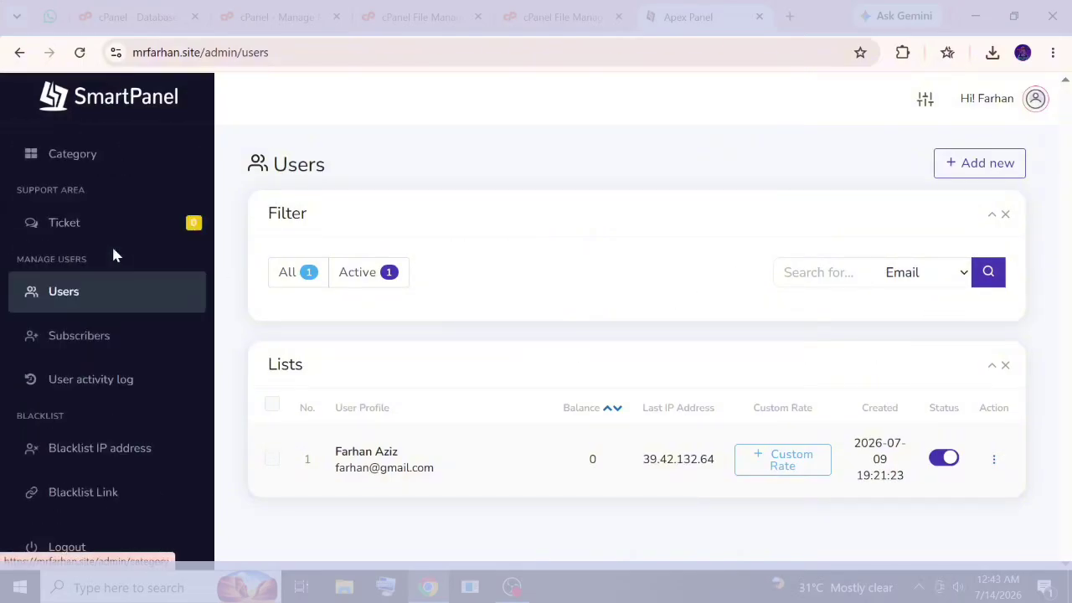
scroll(114, 251, "down", 8)
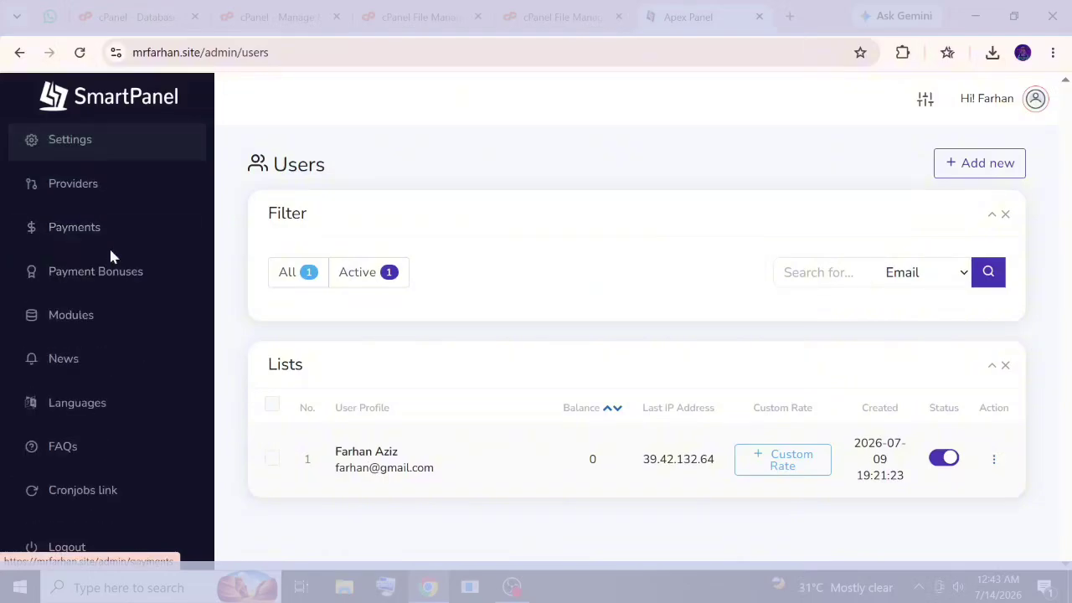
scroll(109, 251, "up", 13)
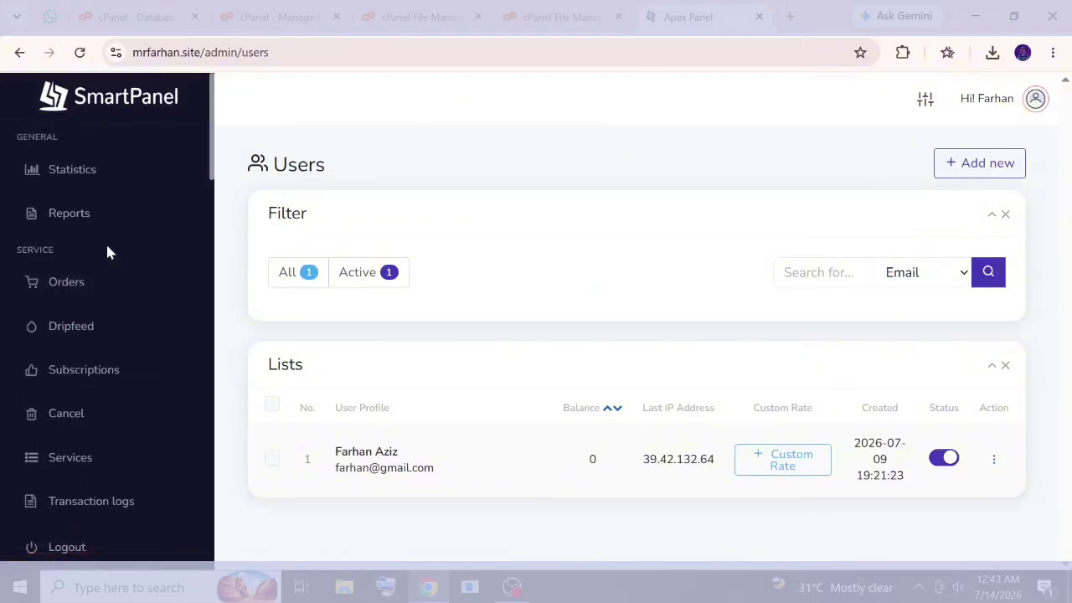
left_click(111, 183)
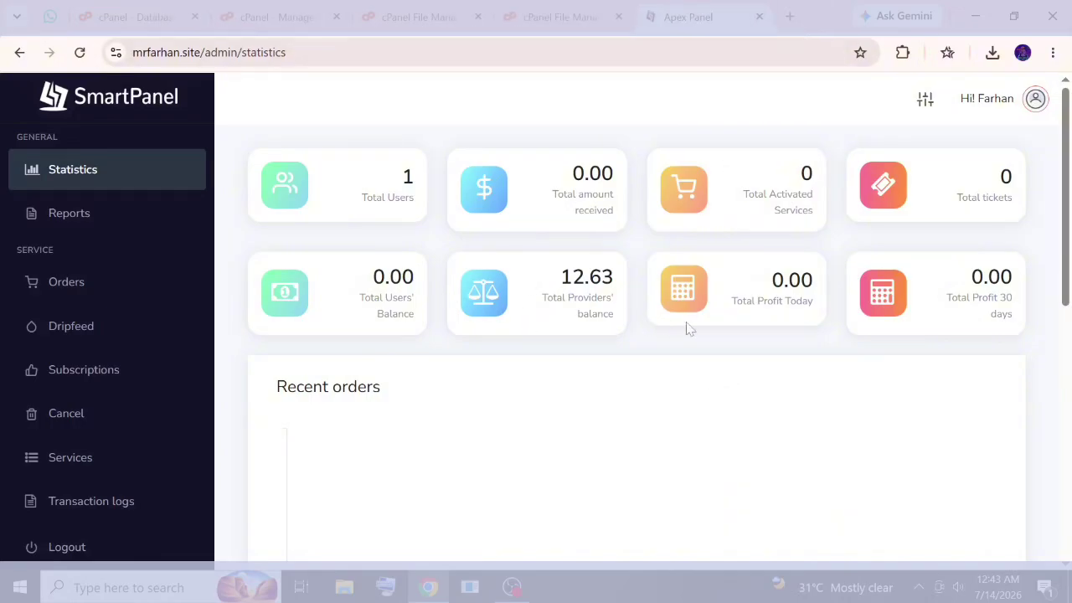
scroll(464, 338, "down", 5)
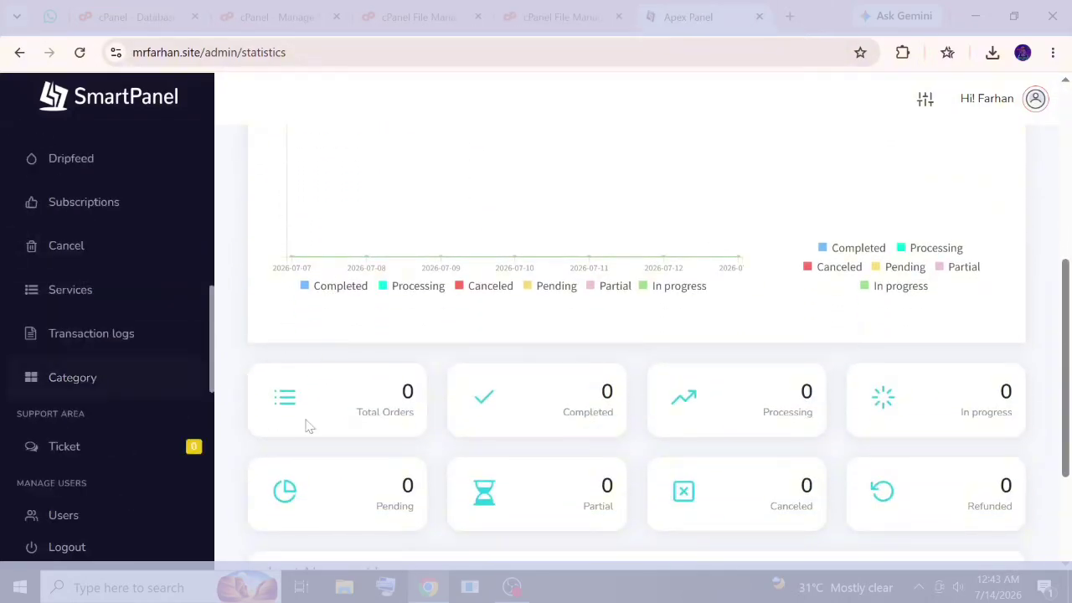
scroll(310, 426, "down", 3)
scroll(108, 423, "down", 8)
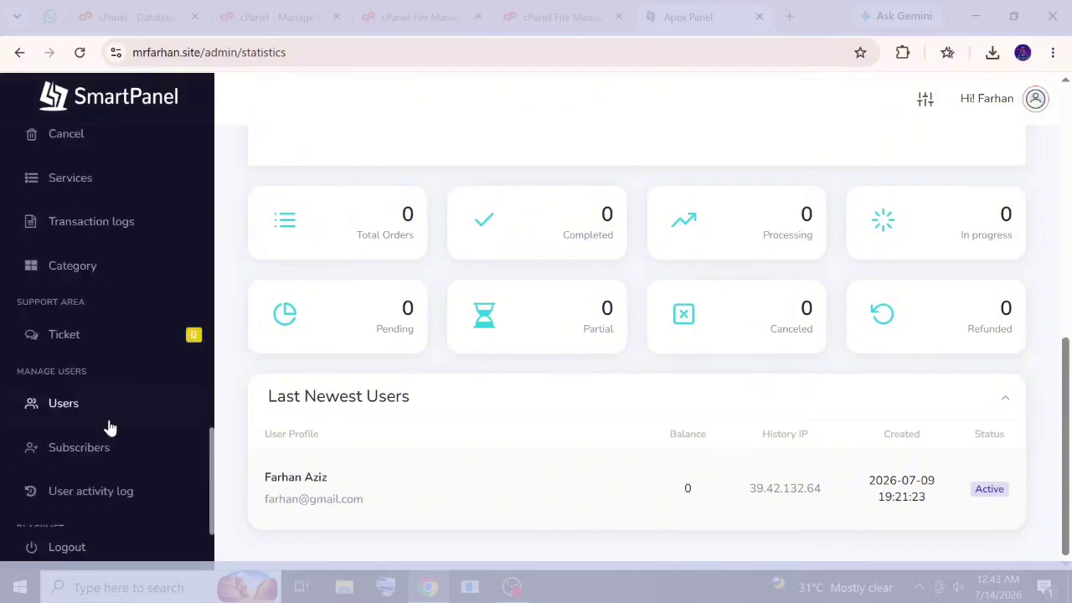
scroll(105, 429, "down", 4)
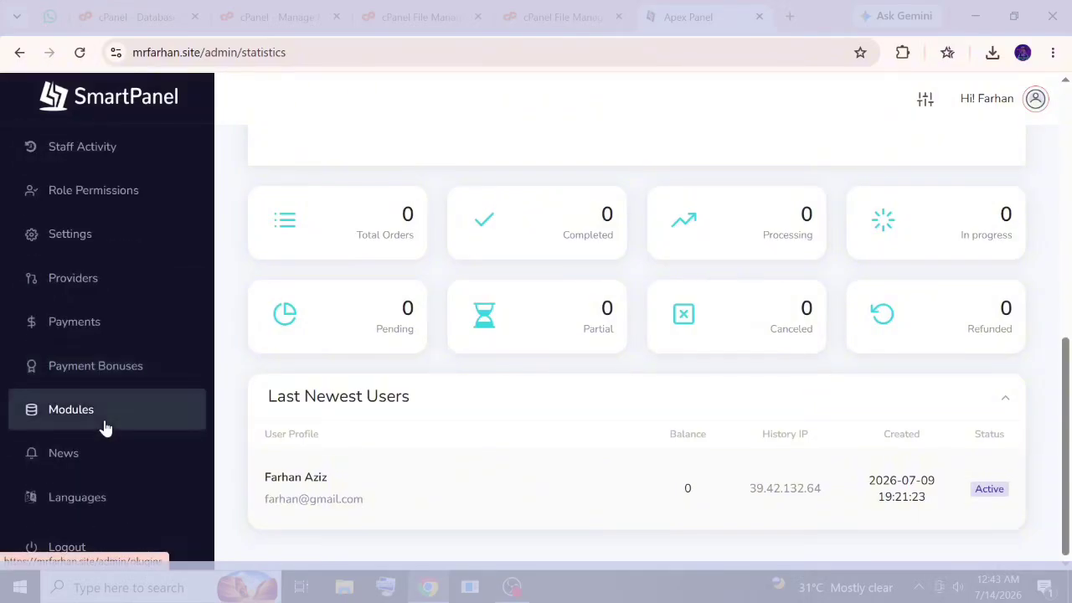
scroll(80, 243, "up", 1)
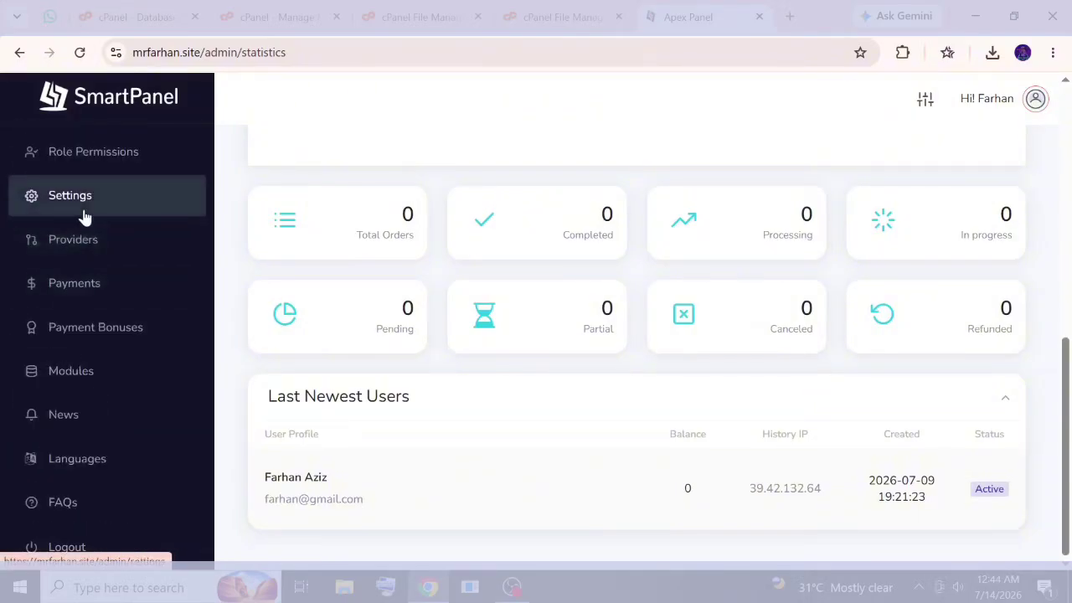
In admin settings, switch Default Landing Page from Monoka to Pergo and save.
left_click(82, 200)
scroll(462, 277, "down", 3)
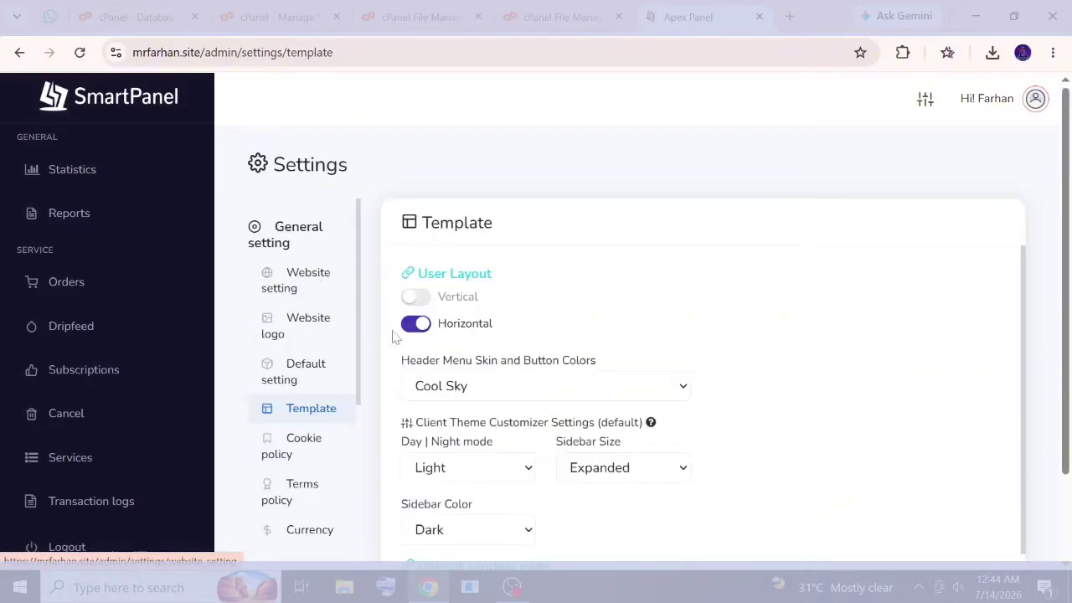
scroll(615, 302, "down", 1)
scroll(611, 310, "down", 2)
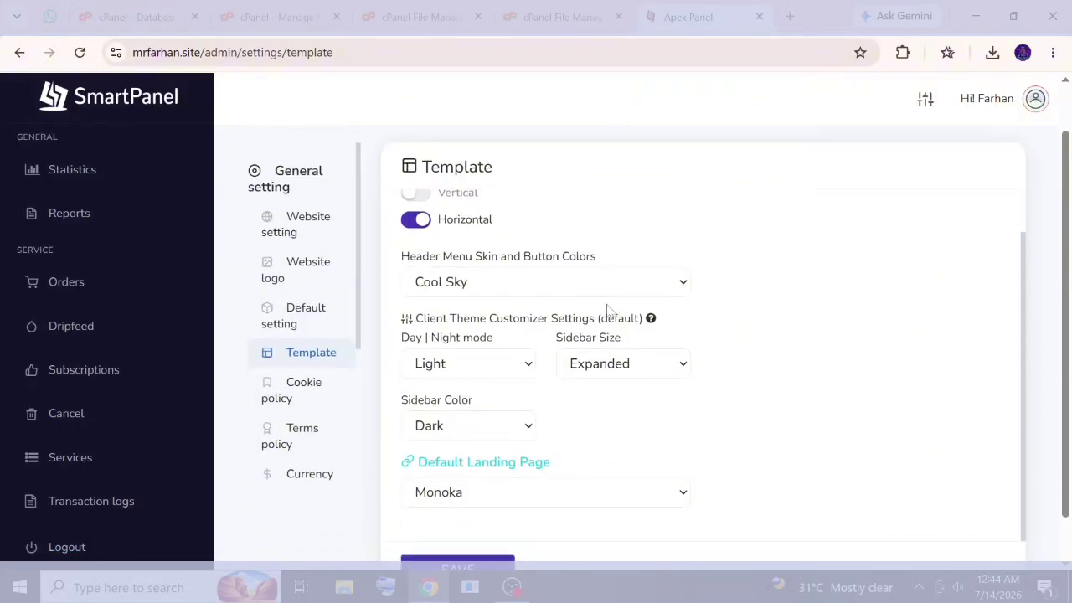
left_click(518, 444)
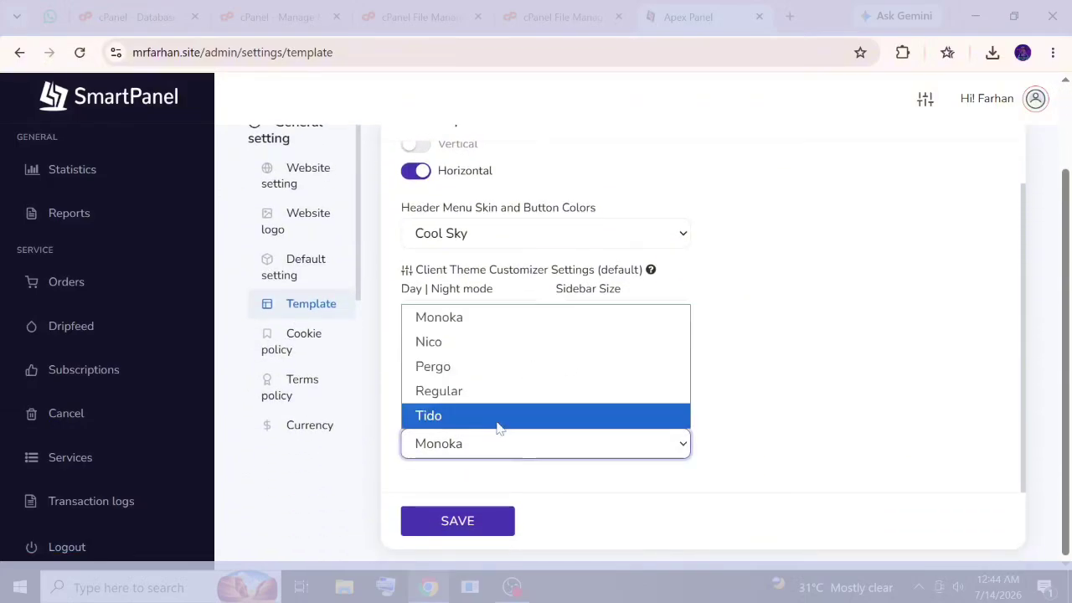
left_click(445, 345)
scroll(503, 494, "down", 3)
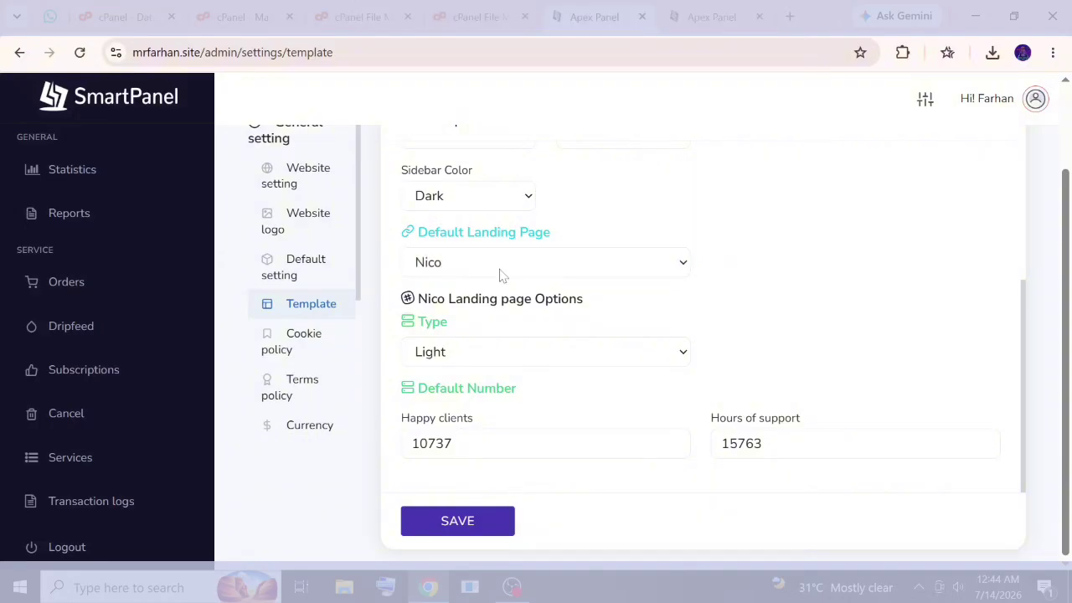
left_click(498, 270)
left_click(493, 337)
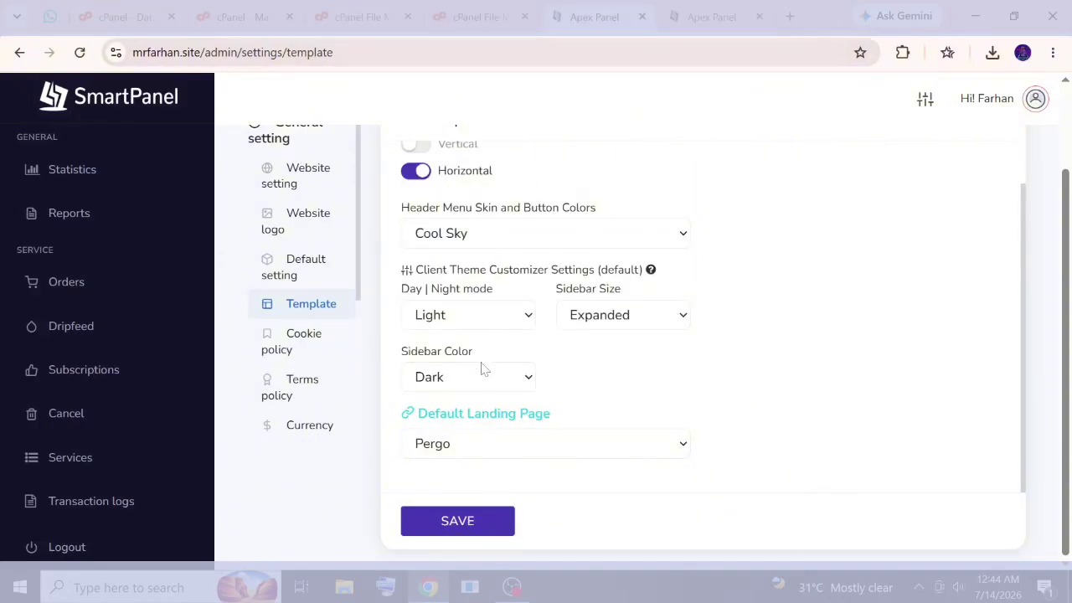
left_click(460, 537)
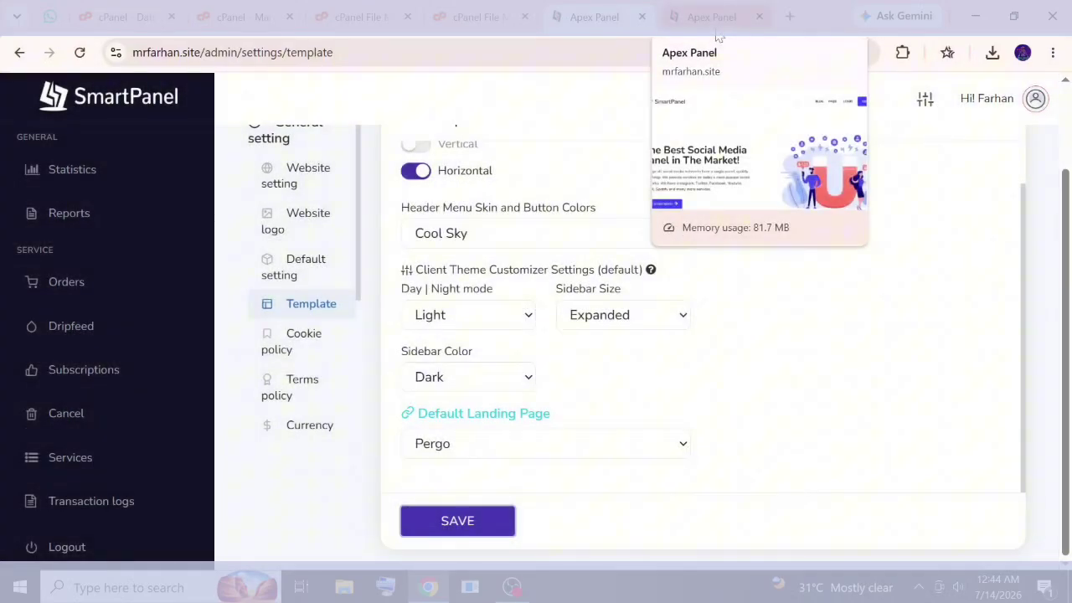
Switch to the public homepage, reload it and dismiss the notification popup.
left_click(714, 18)
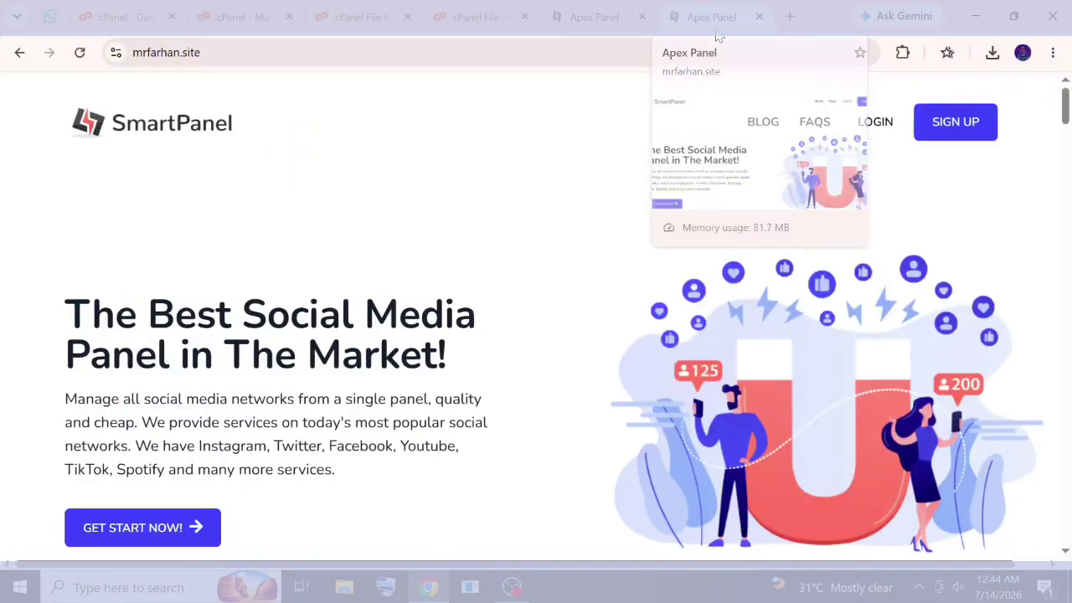
left_click(79, 53)
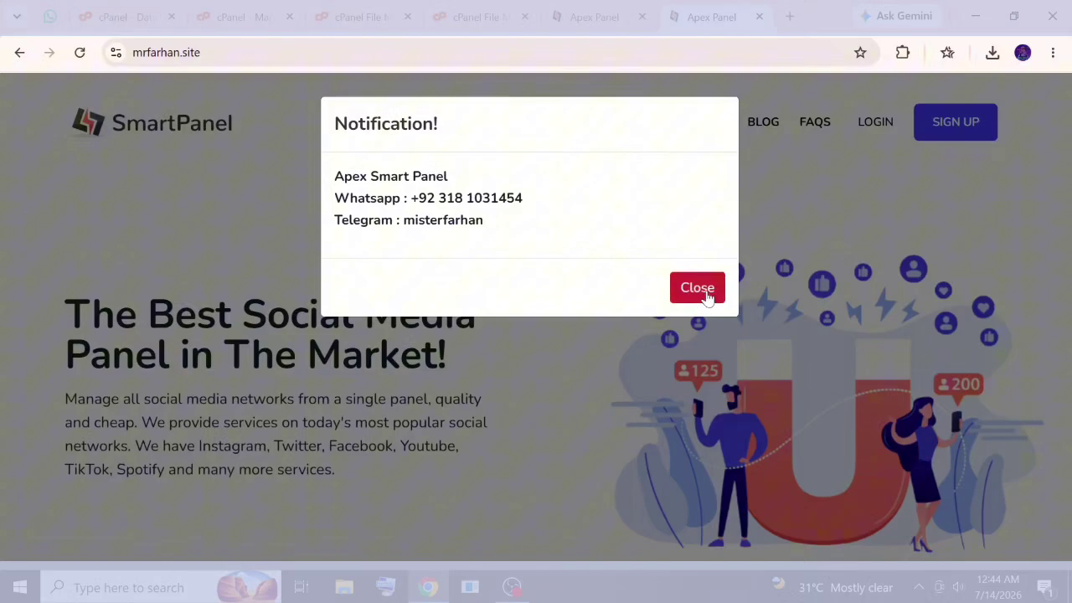
left_click(704, 293)
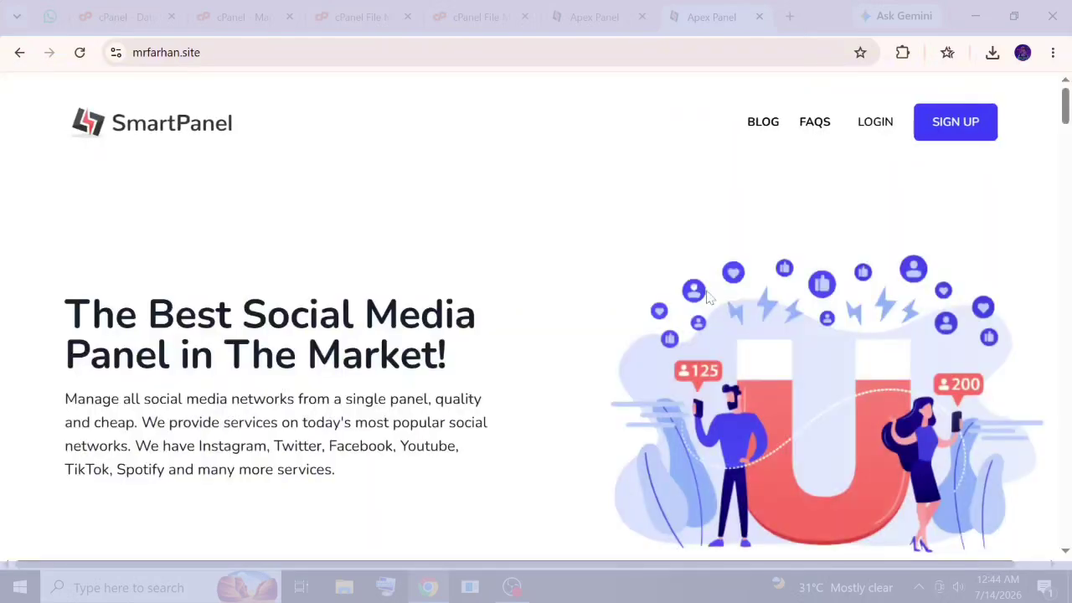
scroll(707, 296, "down", 1)
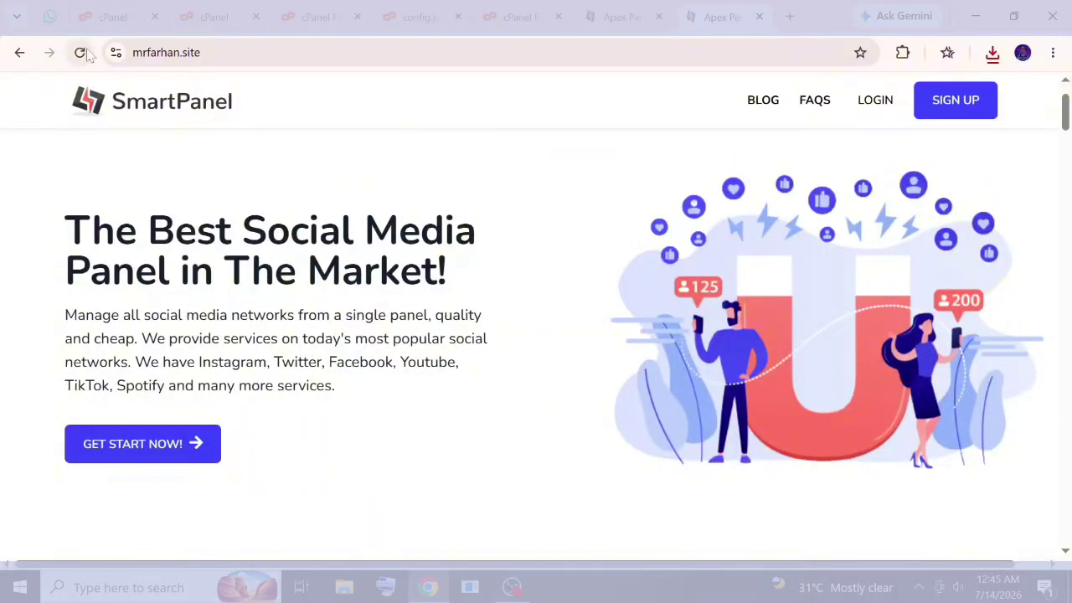
Reload the homepage again, close the popup, and scroll through the new purple Pergo landing design.
left_click(147, 102)
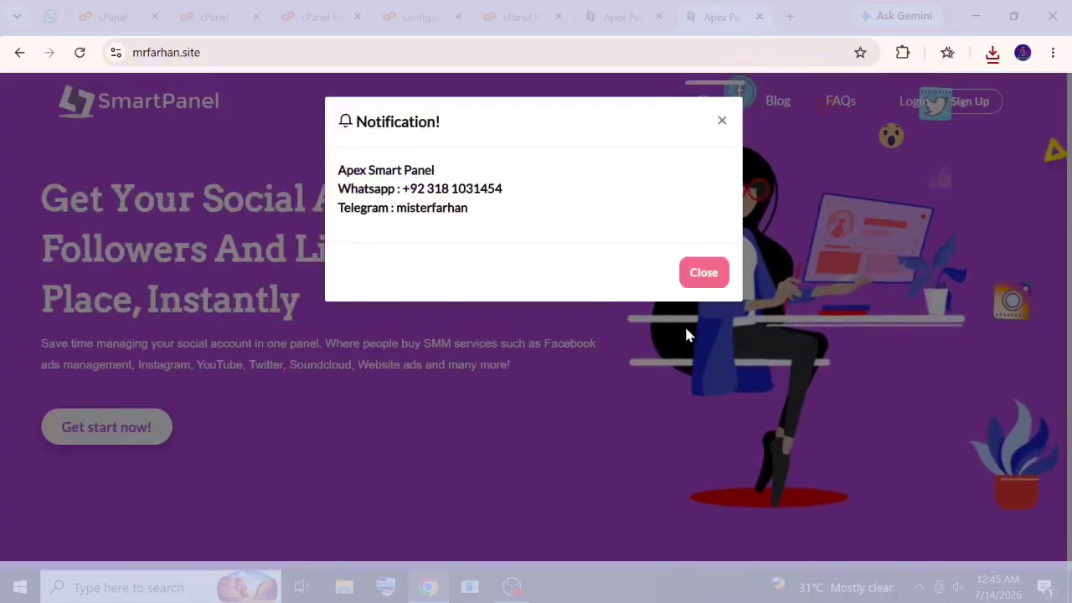
left_click(698, 271)
scroll(510, 259, "down", 5)
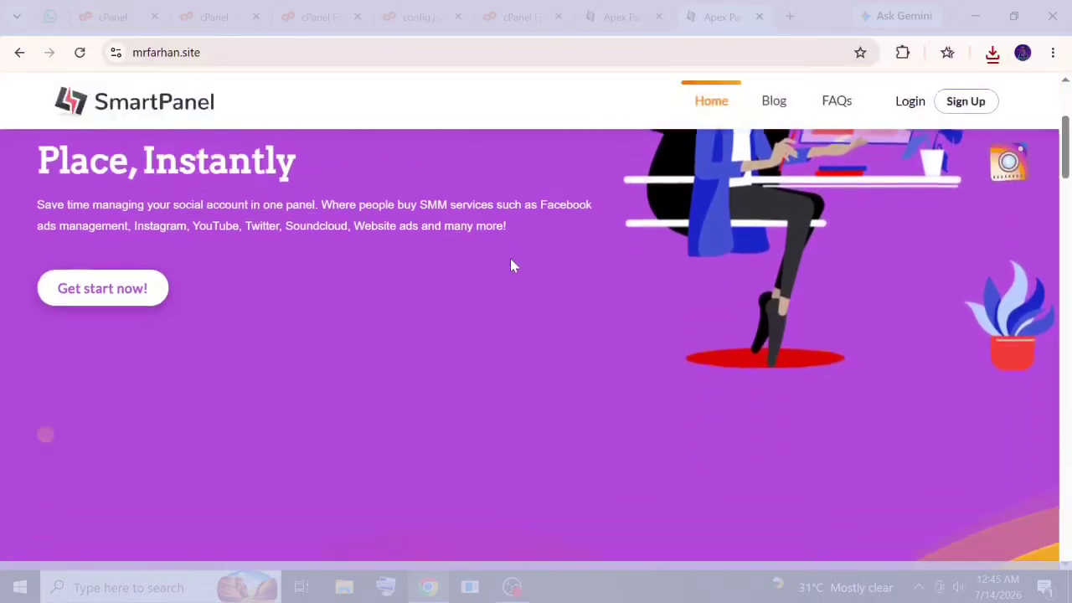
scroll(513, 266, "down", 8)
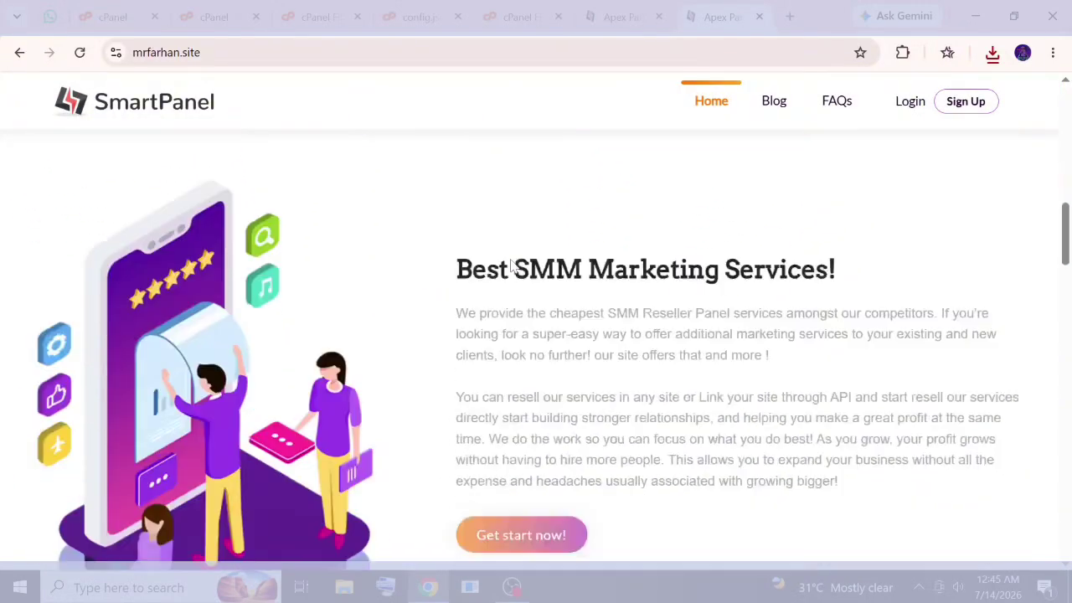
scroll(512, 267, "down", 8)
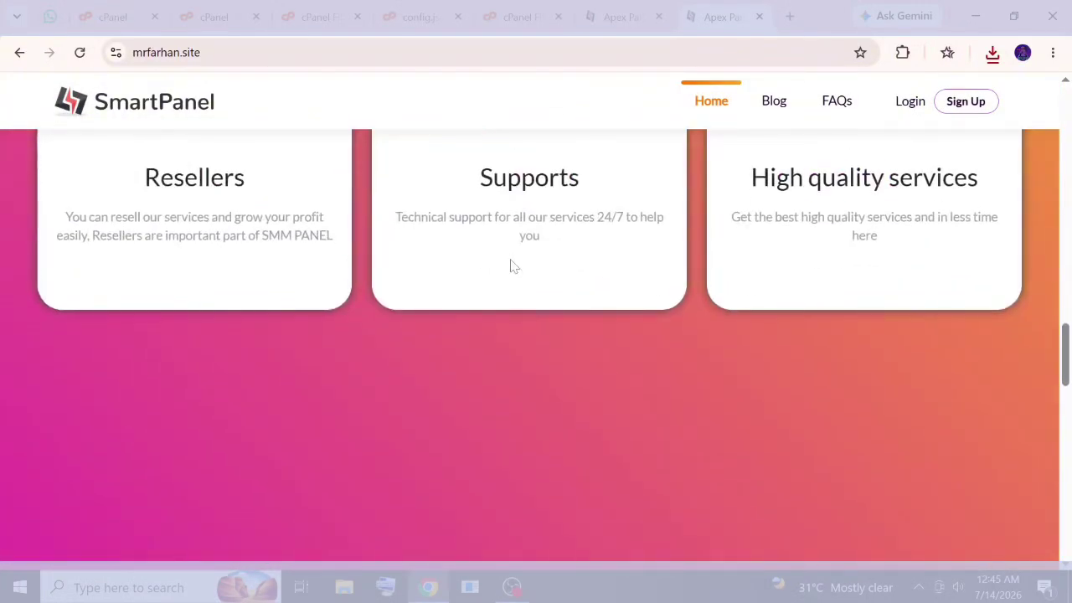
scroll(511, 265, "up", 1)
scroll(511, 265, "down", 4)
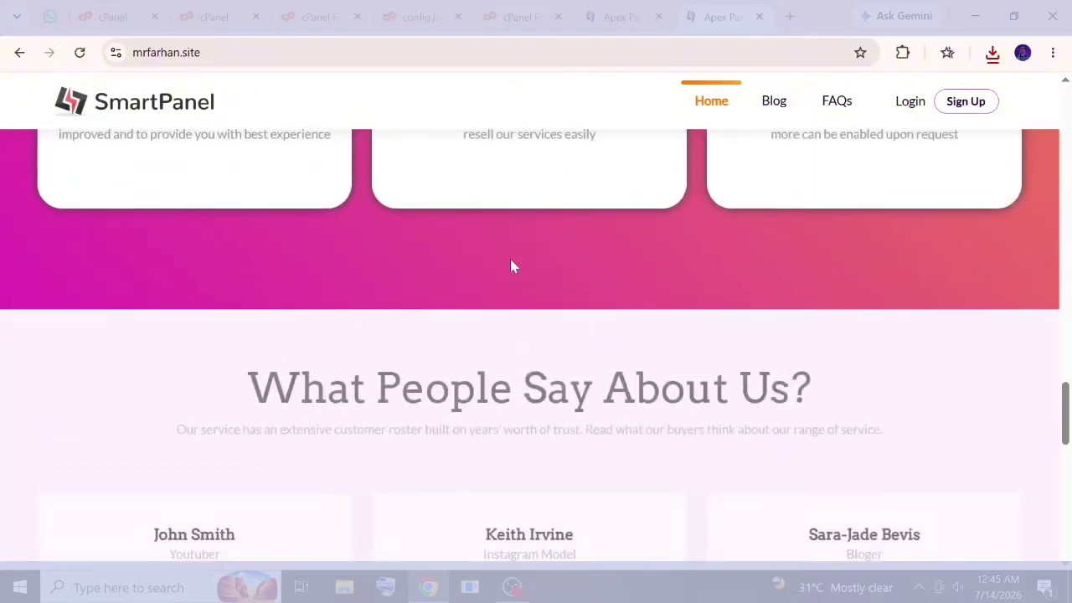
scroll(511, 265, "up", 6)
scroll(512, 266, "up", 12)
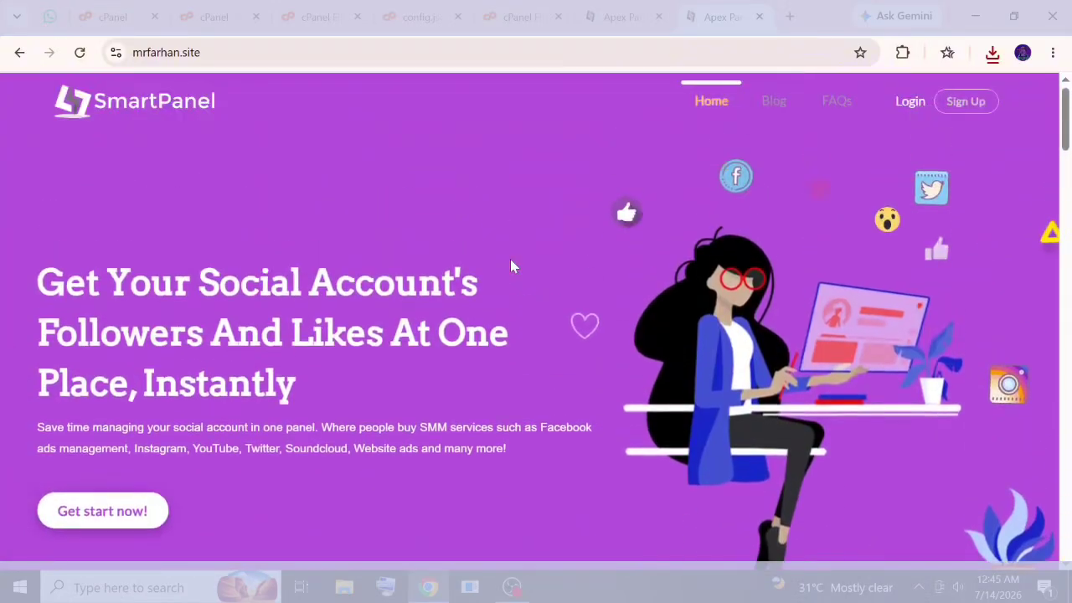
Set Tido as the Default Landing Page in the admin template settings and save.
left_click(616, 17)
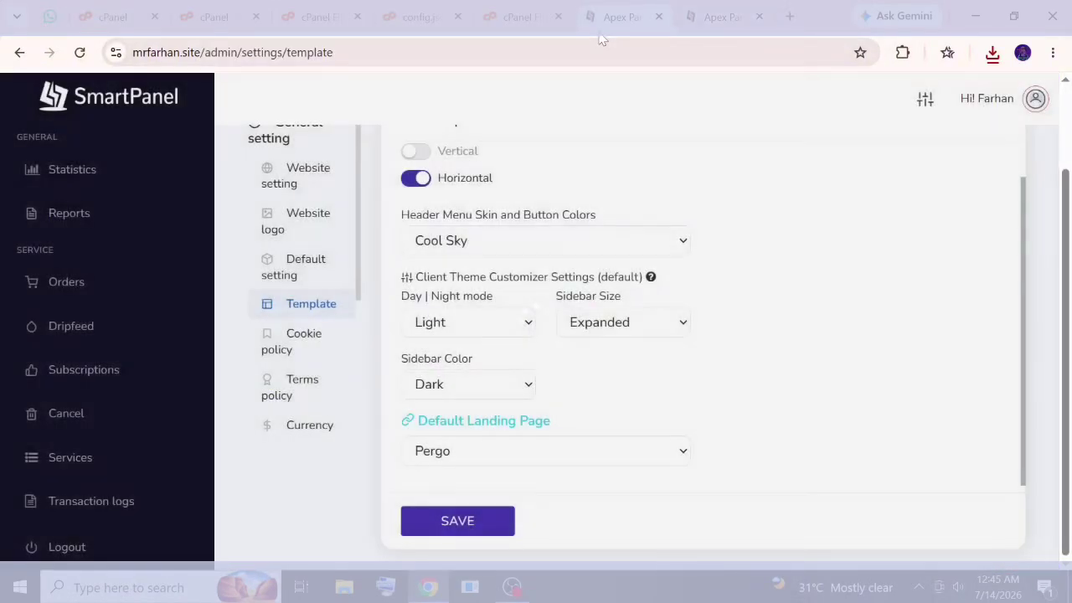
left_click(460, 453)
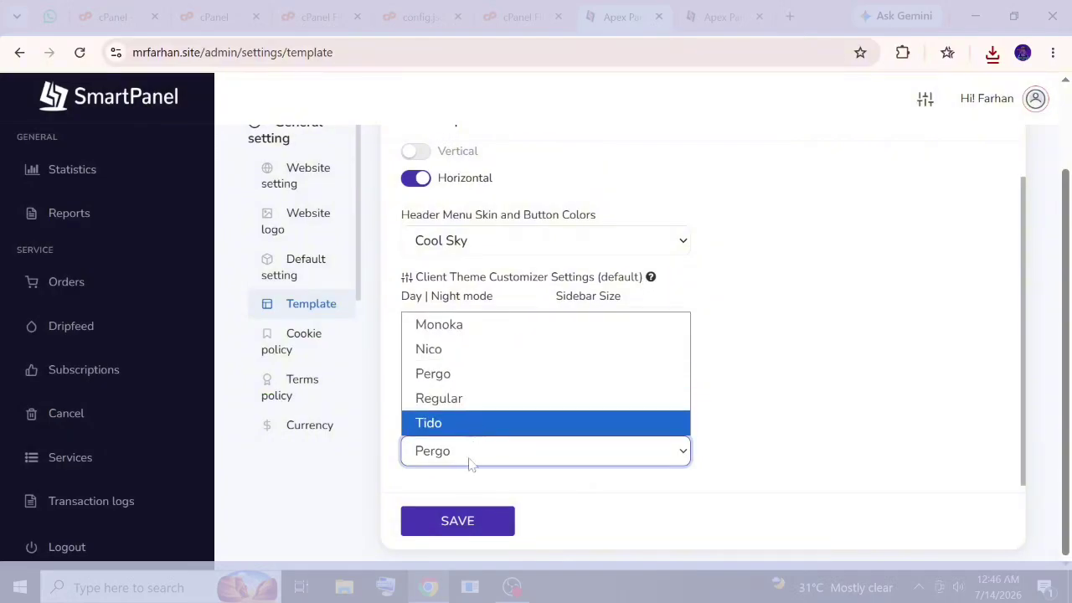
left_click(472, 424)
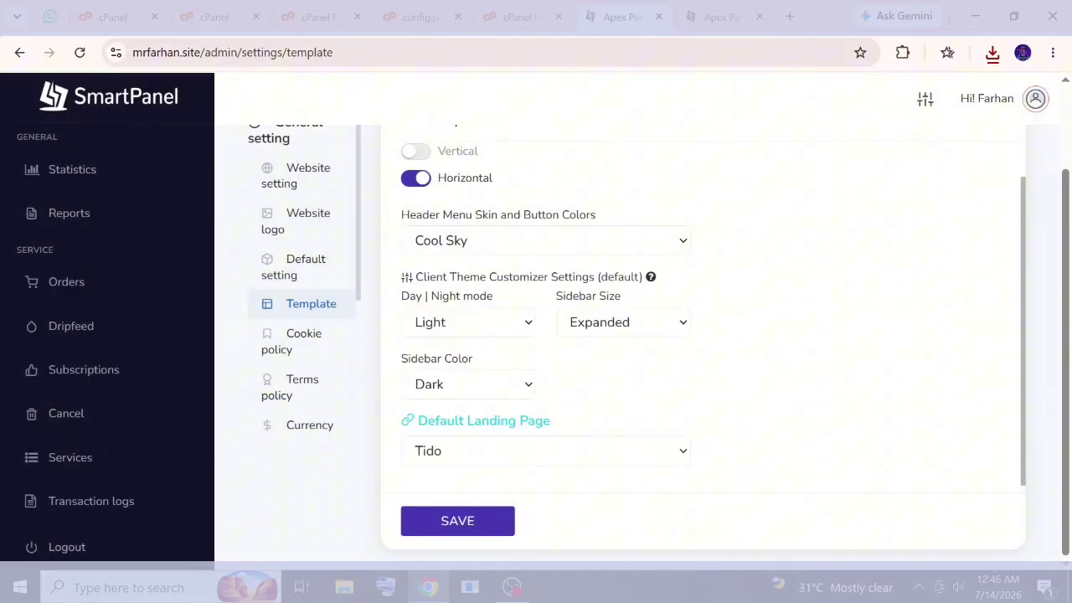
left_click(481, 523)
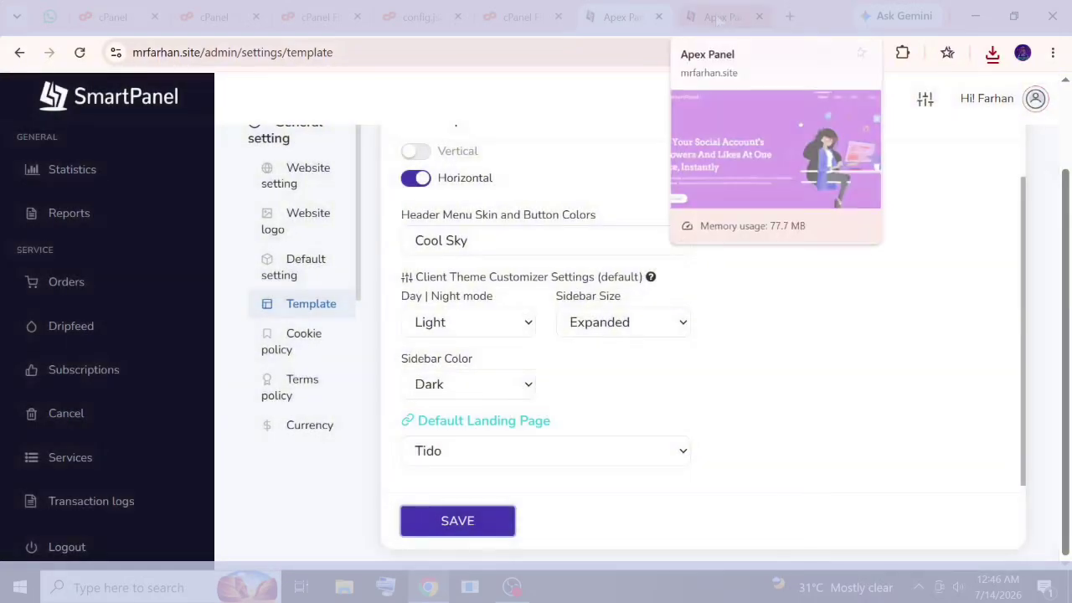
Reopen the site homepage and reload it to load the Tido design, dismissing the notification popups.
middle_click(717, 20)
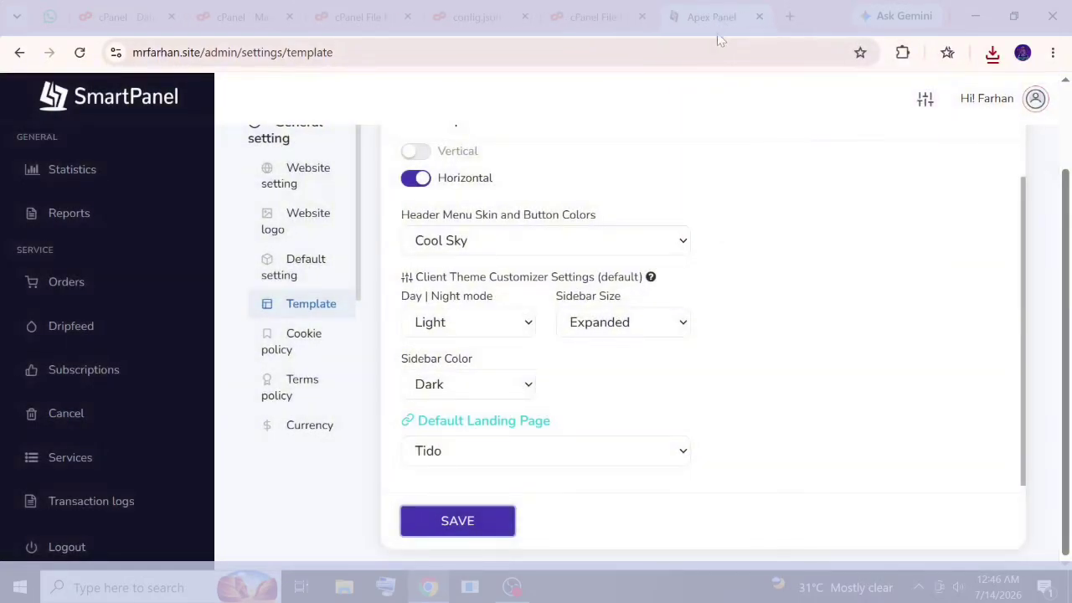
key("ctrl+shift+t")
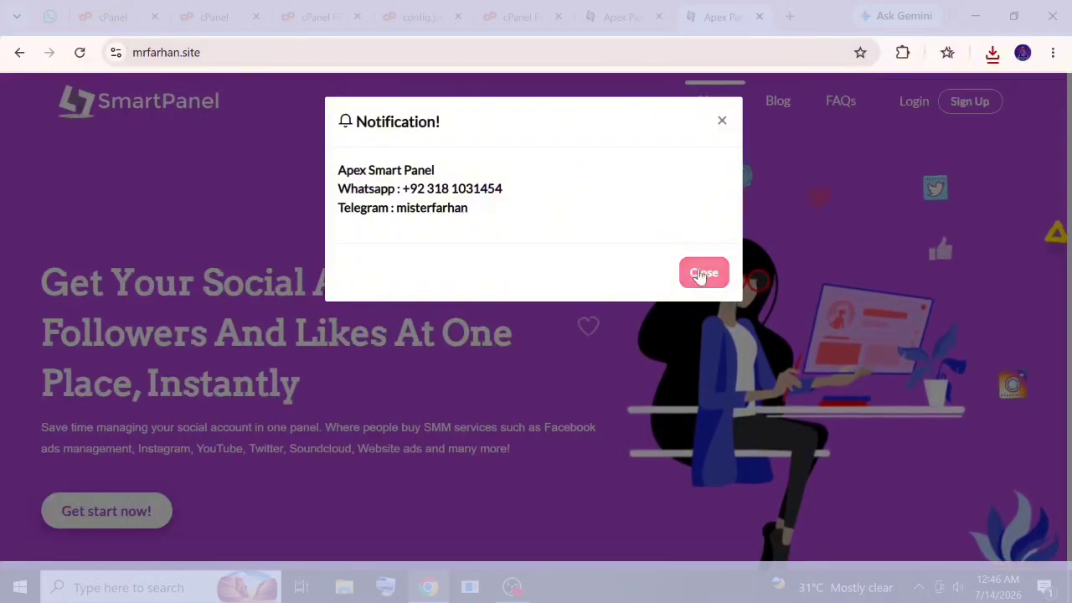
left_click(702, 272)
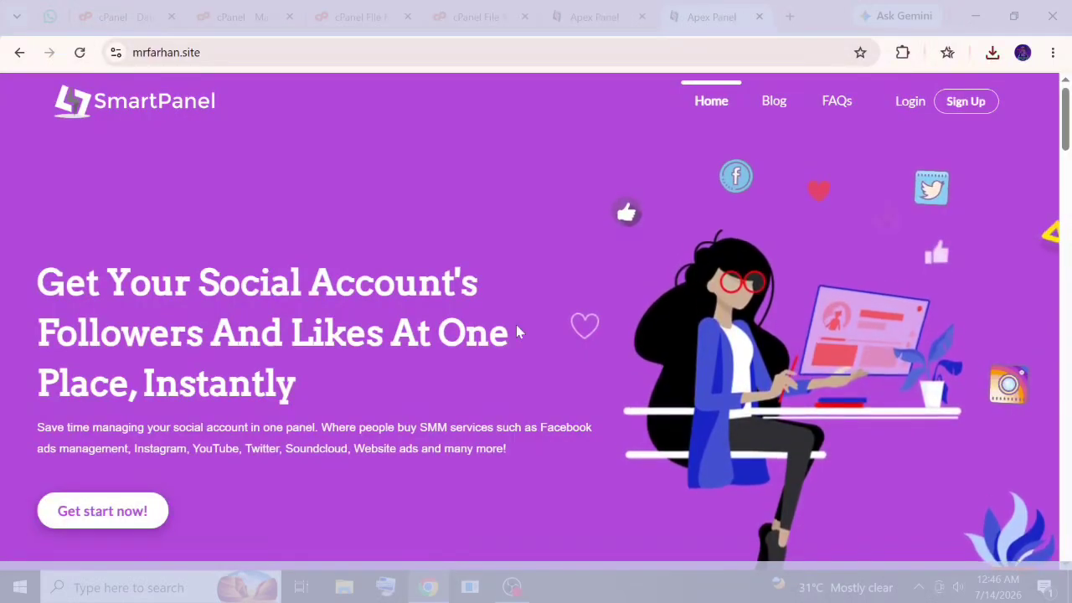
key("F5")
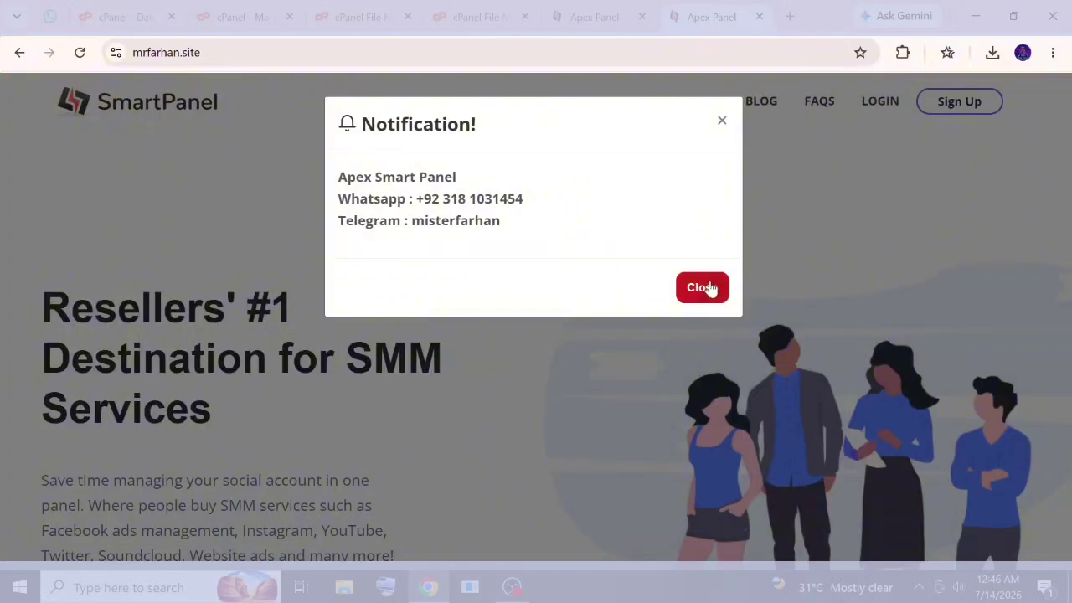
left_click(704, 287)
Scroll down the Tido homepage to its FAQ section, then return to the admin template settings.
scroll(682, 288, "down", 5)
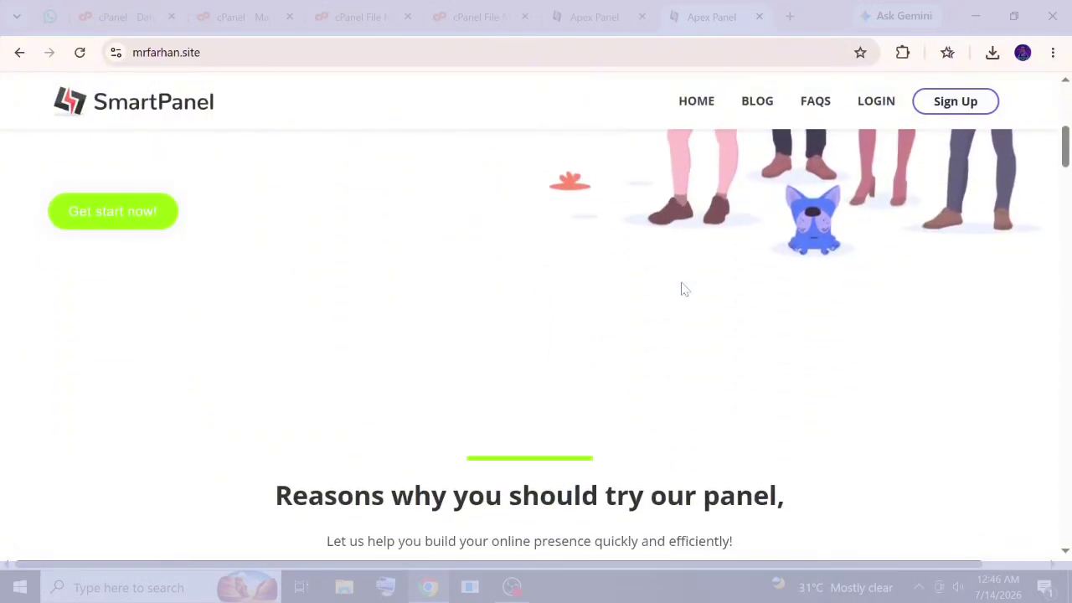
scroll(682, 289, "up", 3)
scroll(682, 289, "down", 8)
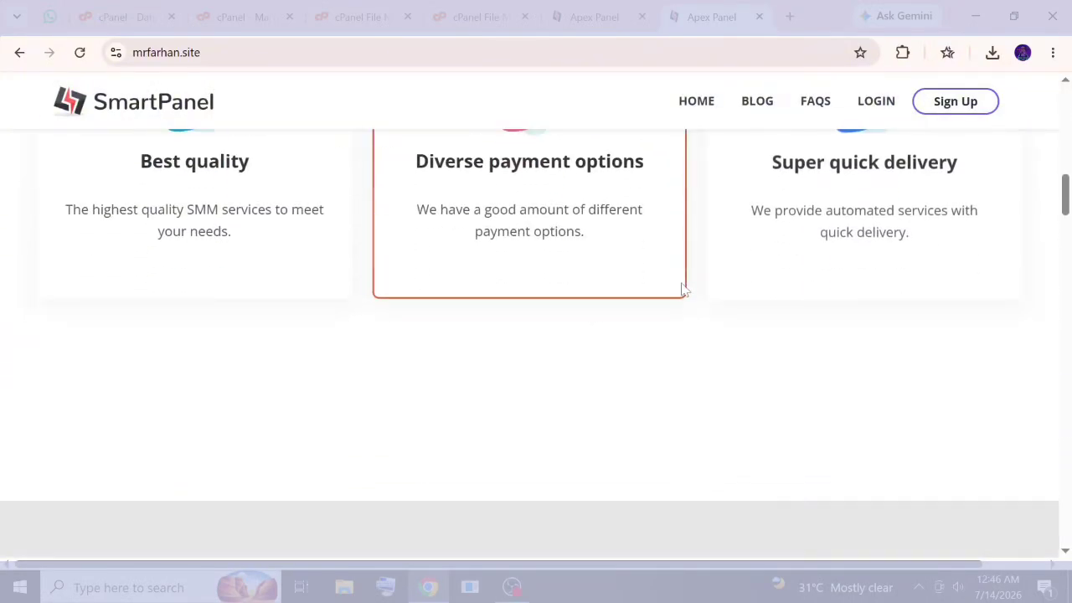
scroll(682, 289, "down", 5)
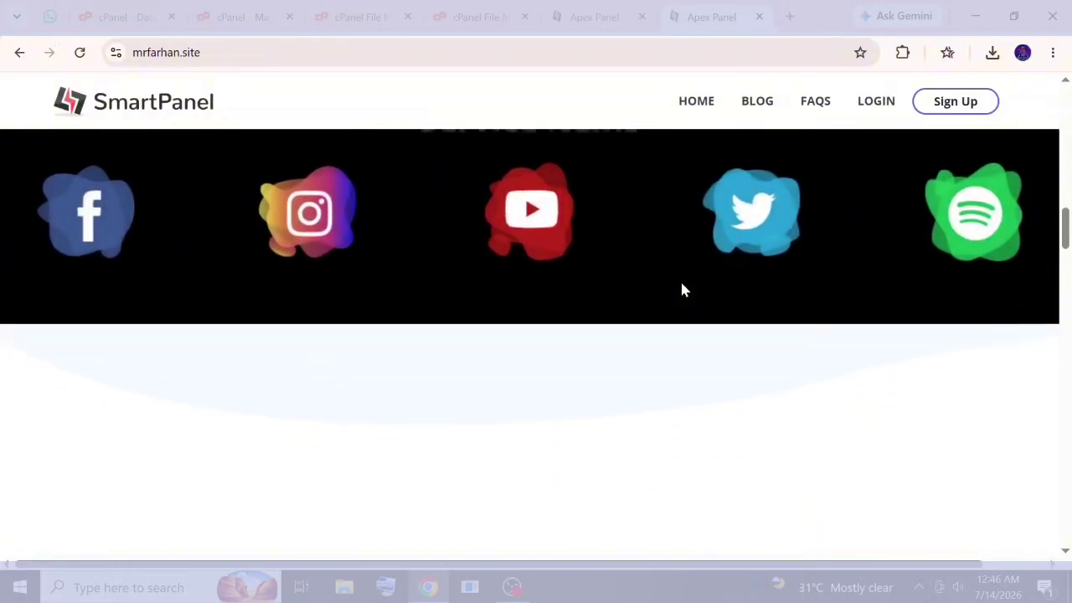
scroll(682, 289, "down", 10)
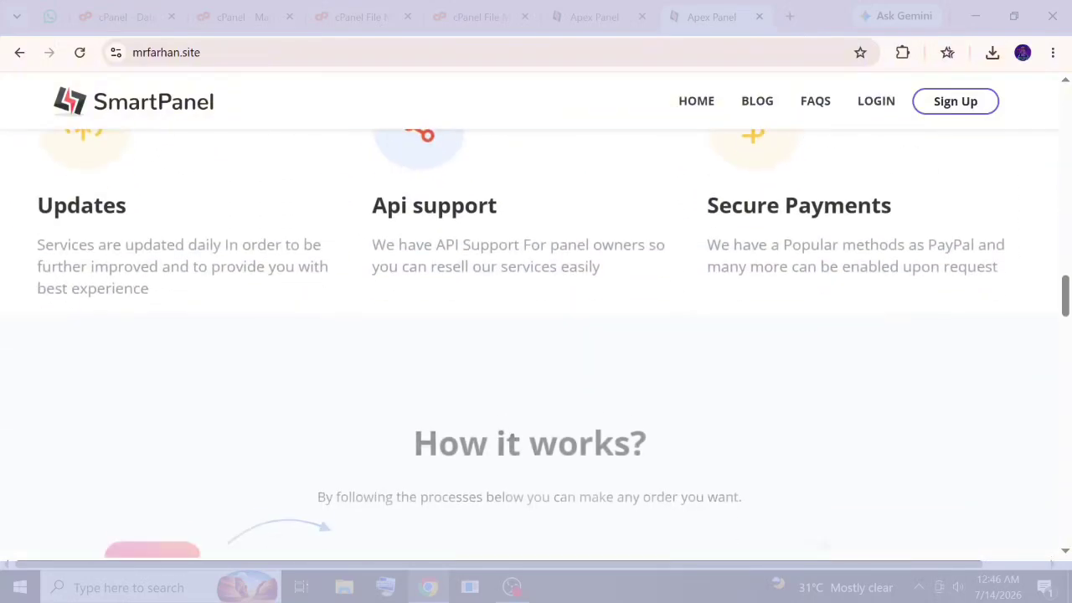
scroll(537, 335, "down", 8)
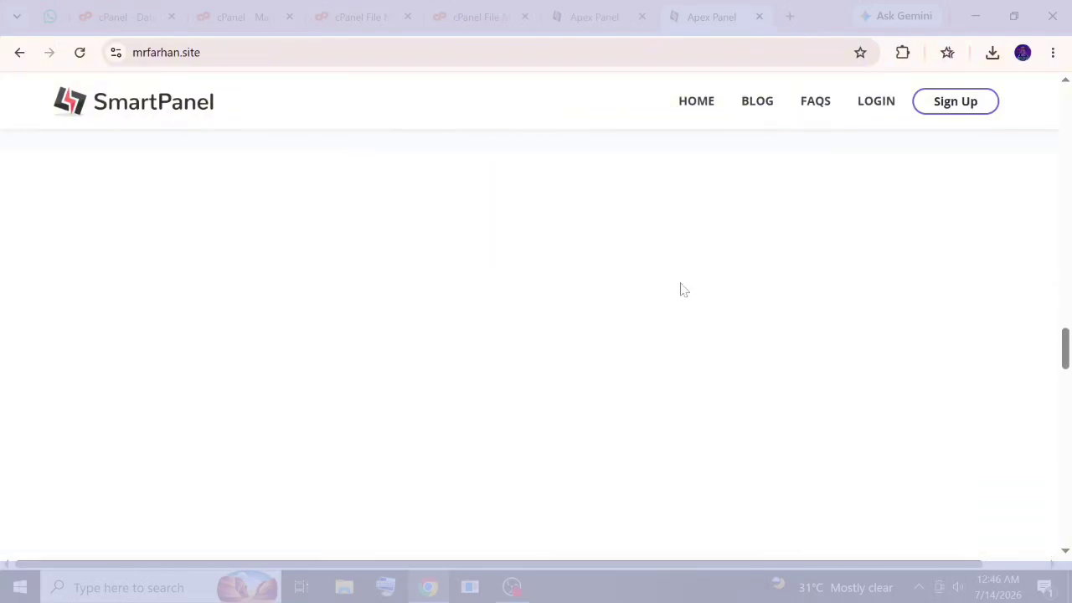
scroll(682, 289, "down", 10)
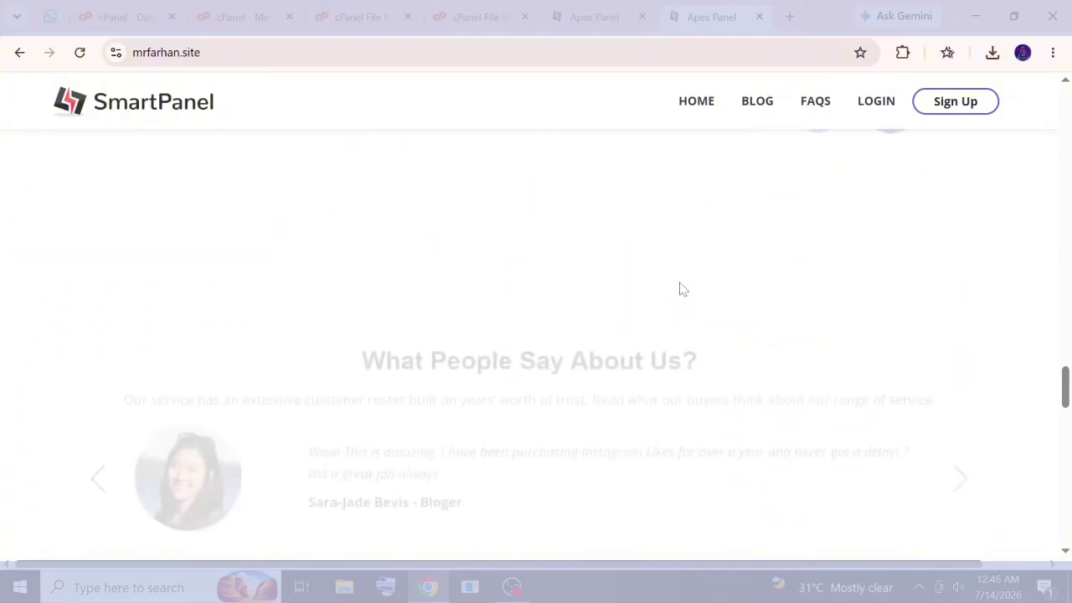
scroll(682, 289, "down", 5)
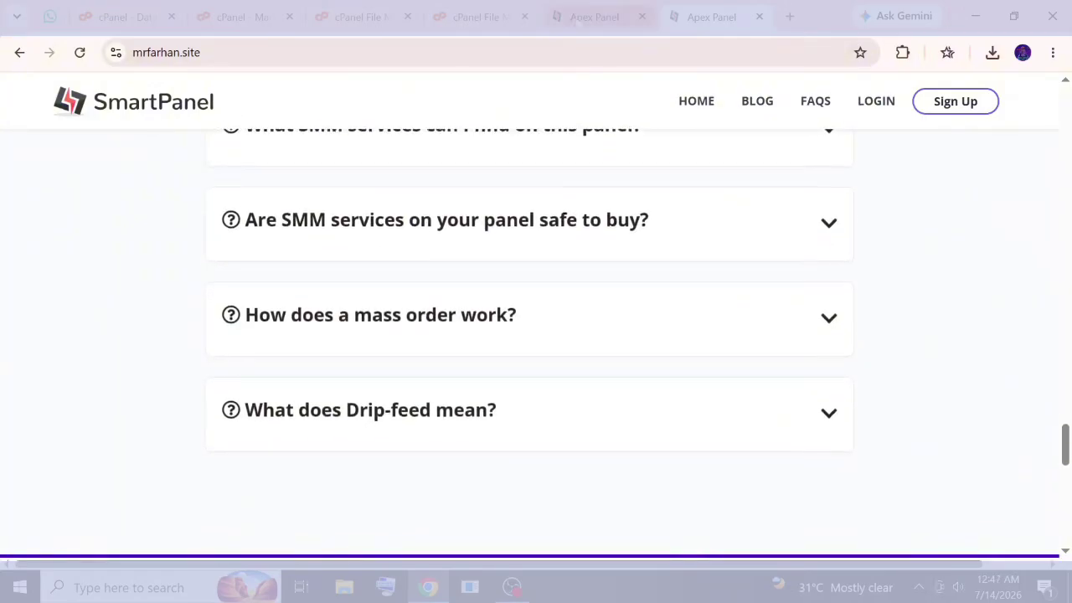
left_click(580, 18)
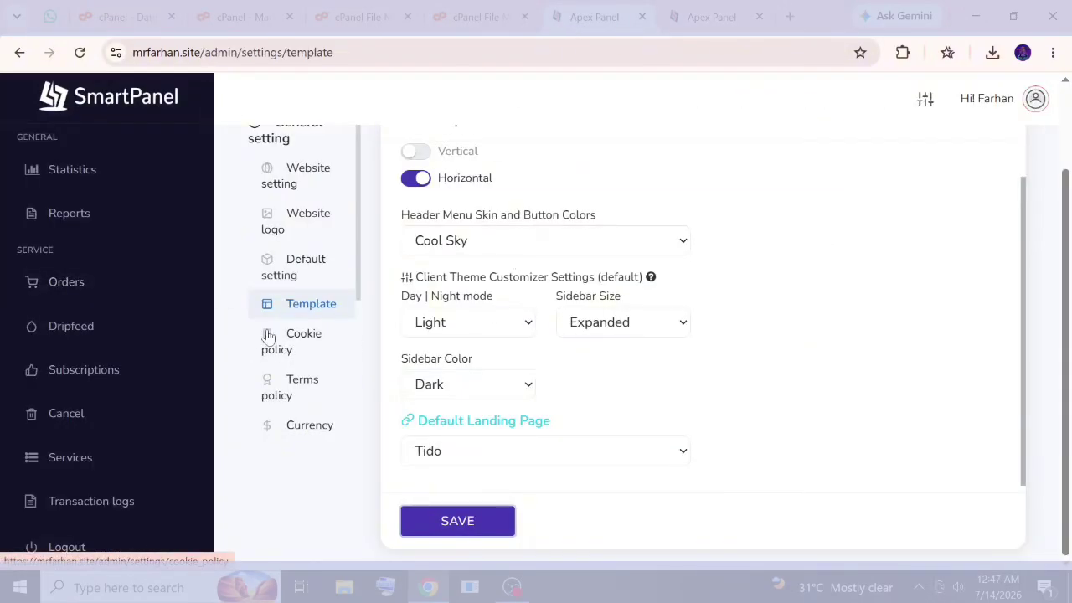
Log back into the SmartPanel admin area from the login form.
scroll(61, 339, "down", 8)
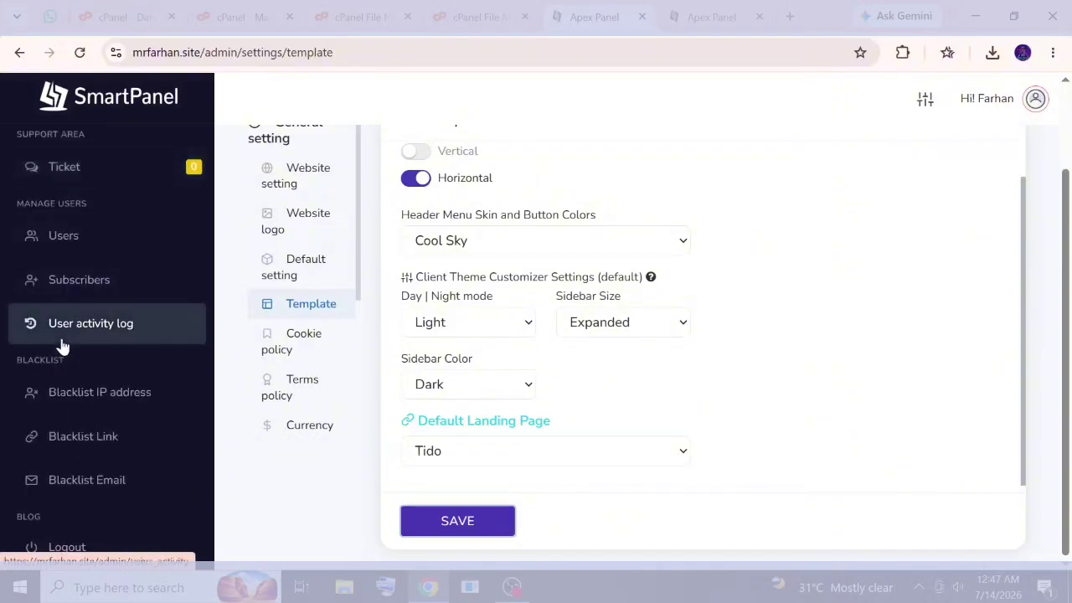
scroll(60, 347, "down", 1)
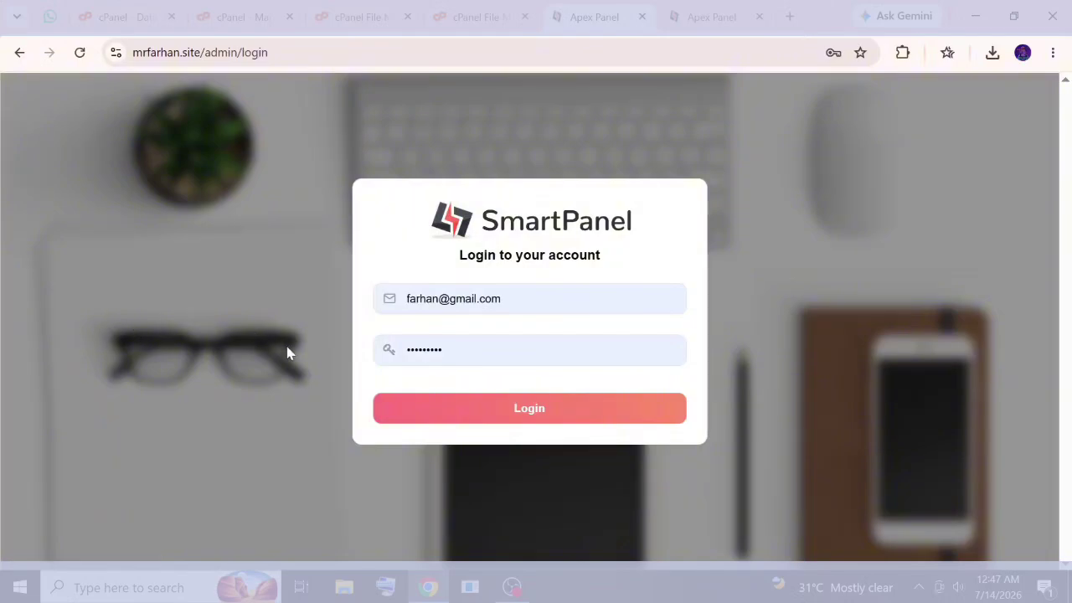
left_click(430, 418)
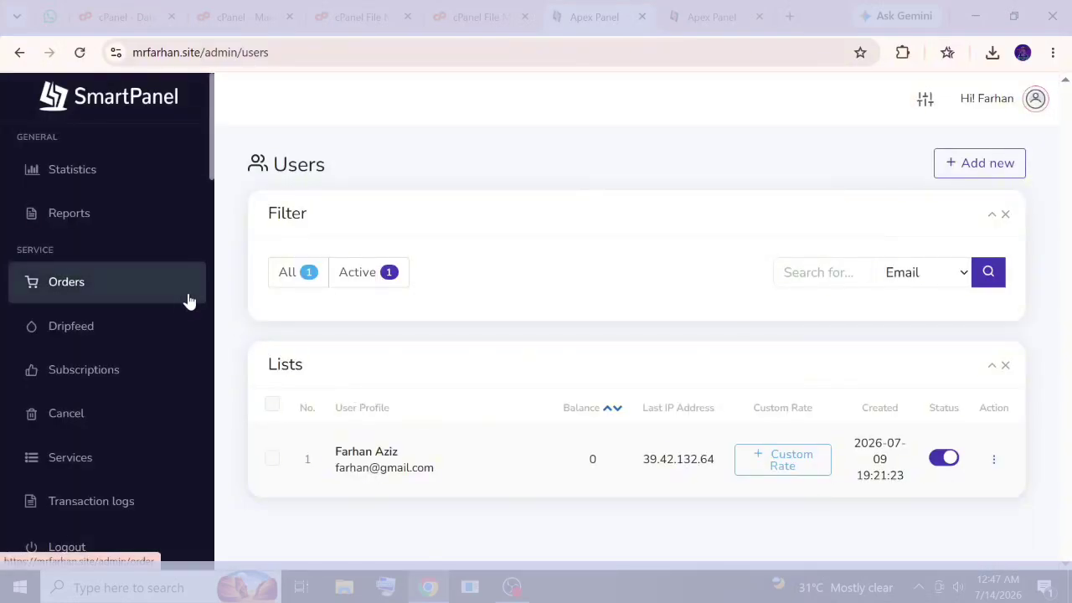
Open the service Category page from the left sidebar, which lists no categories.
scroll(83, 394, "down", 5)
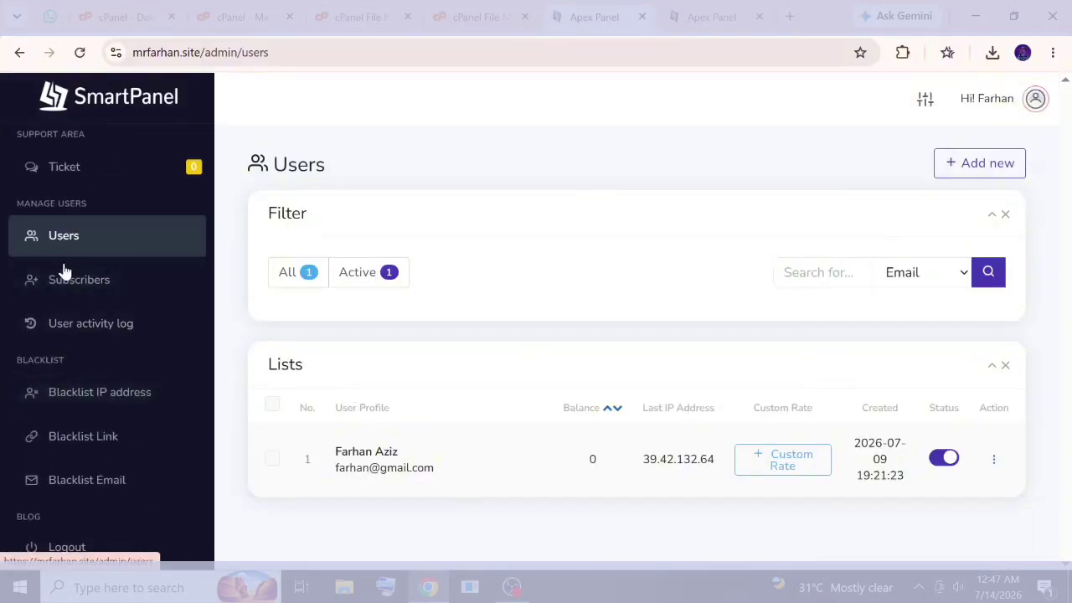
scroll(113, 369, "down", 3)
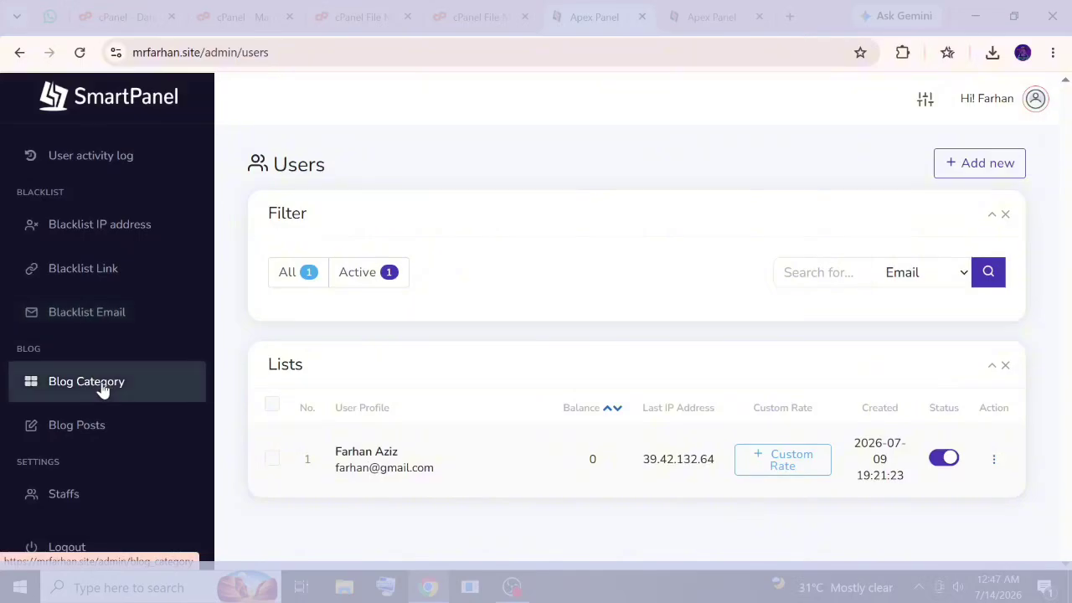
scroll(100, 391, "up", 5)
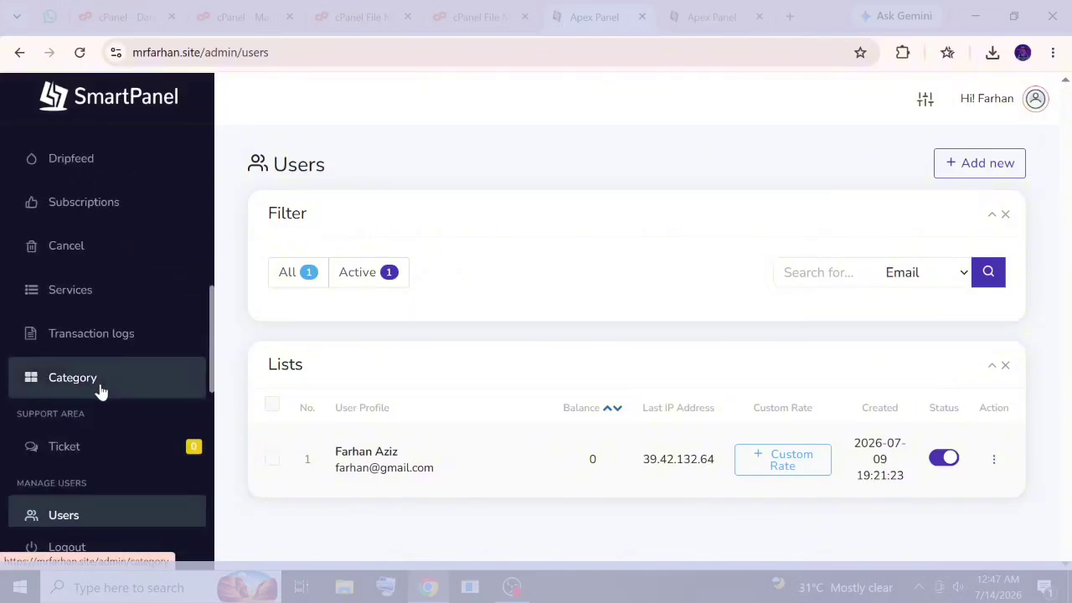
left_click(99, 388)
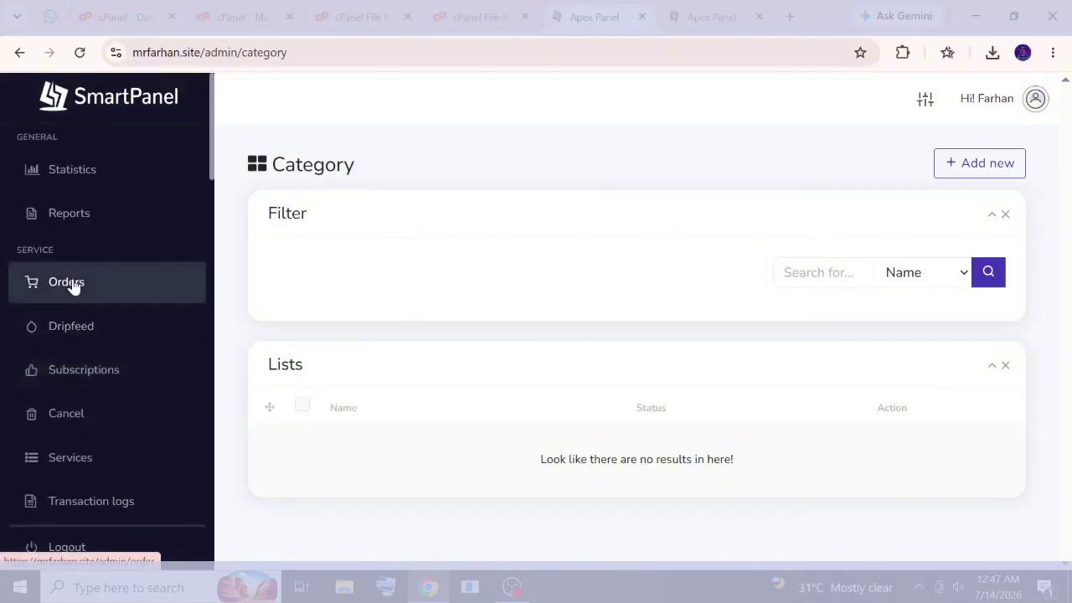
View the Orders, Tickets and Profits reports, scrolling to the Profits monthly totals of 0.00.
left_click(84, 217)
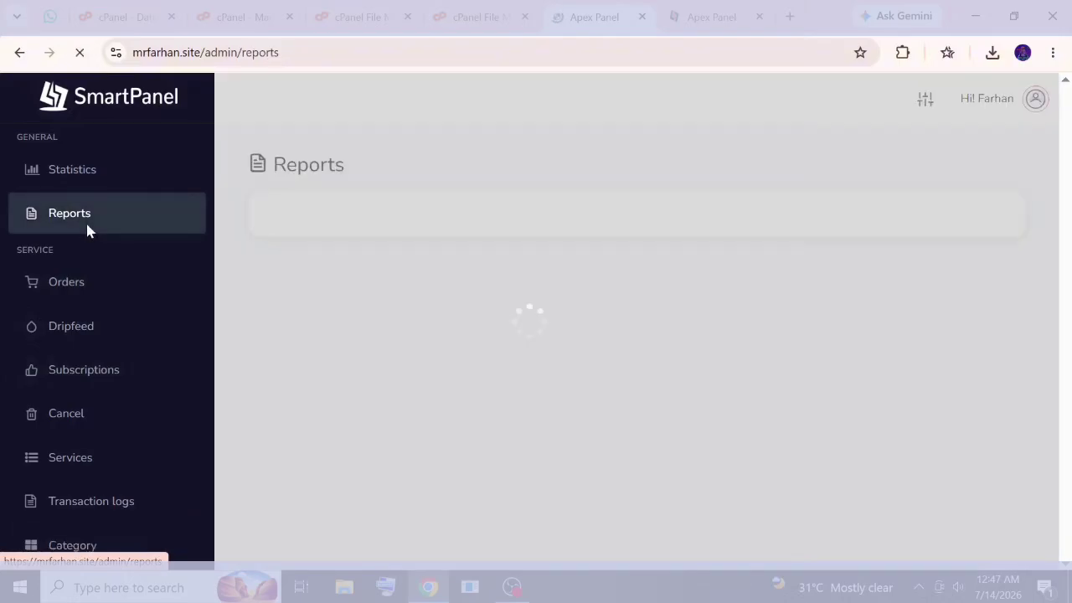
scroll(706, 371, "down", 5)
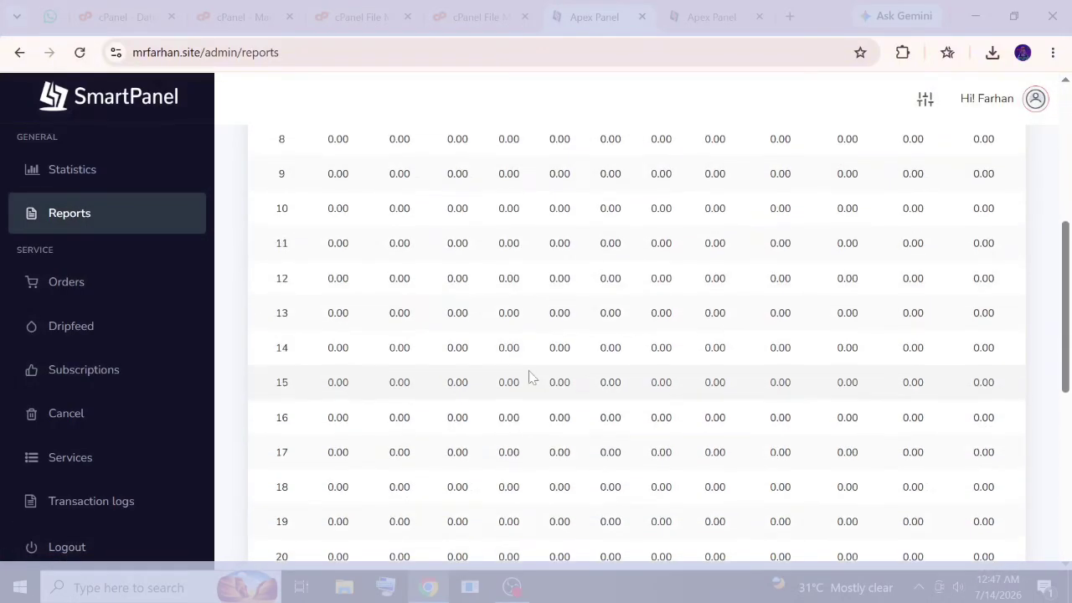
scroll(527, 373, "up", 5)
left_click(386, 231)
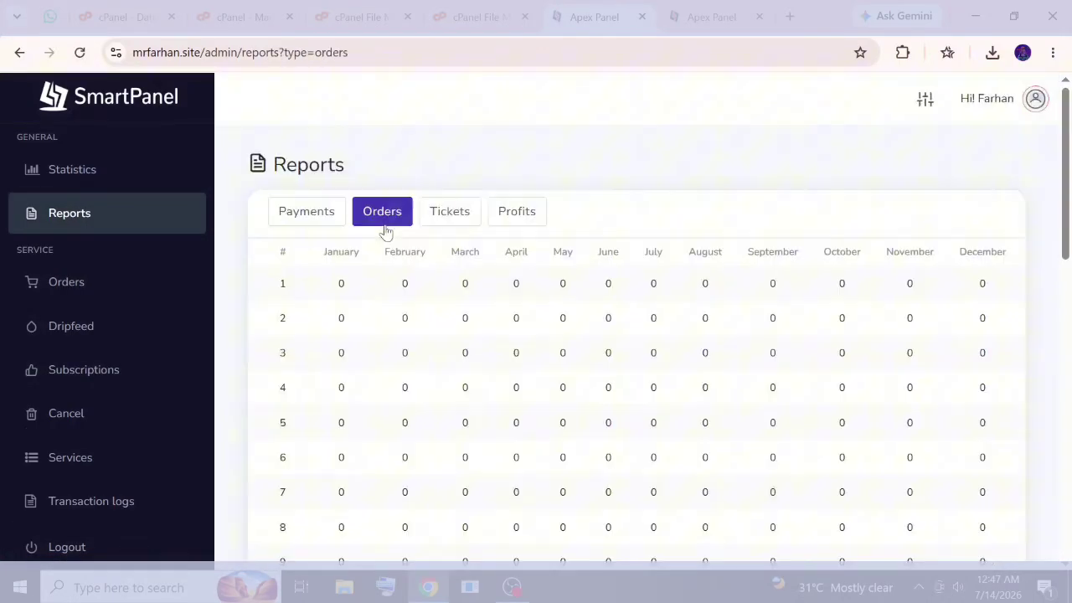
left_click(436, 221)
left_click(530, 211)
scroll(572, 365, "down", 9)
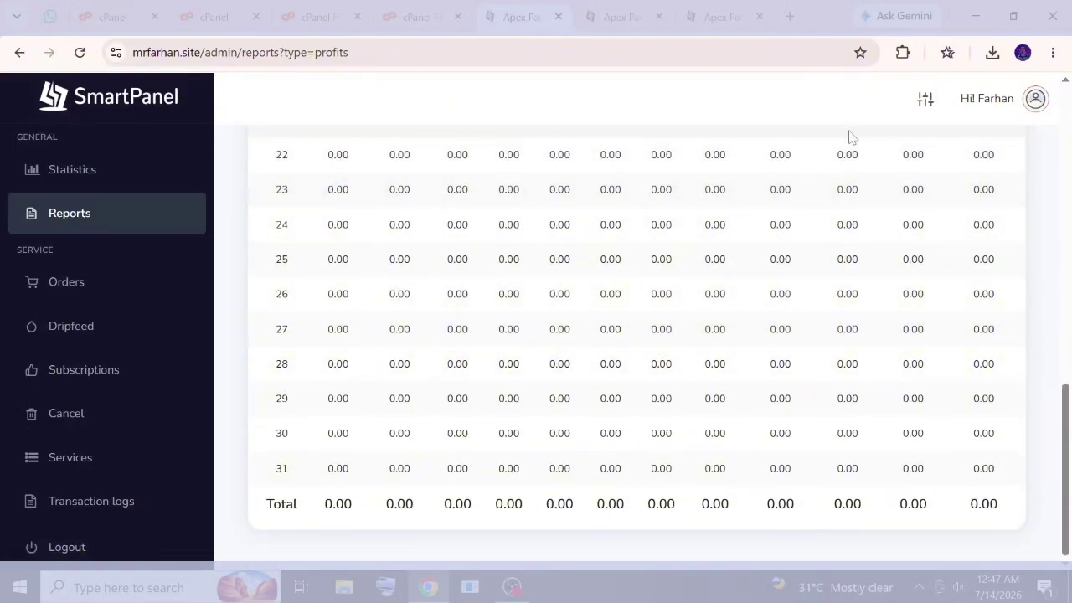
In the Theme Customizer, keep Day mode and set a Light sidebar colour with the Collapsed menu layout.
left_click(925, 98)
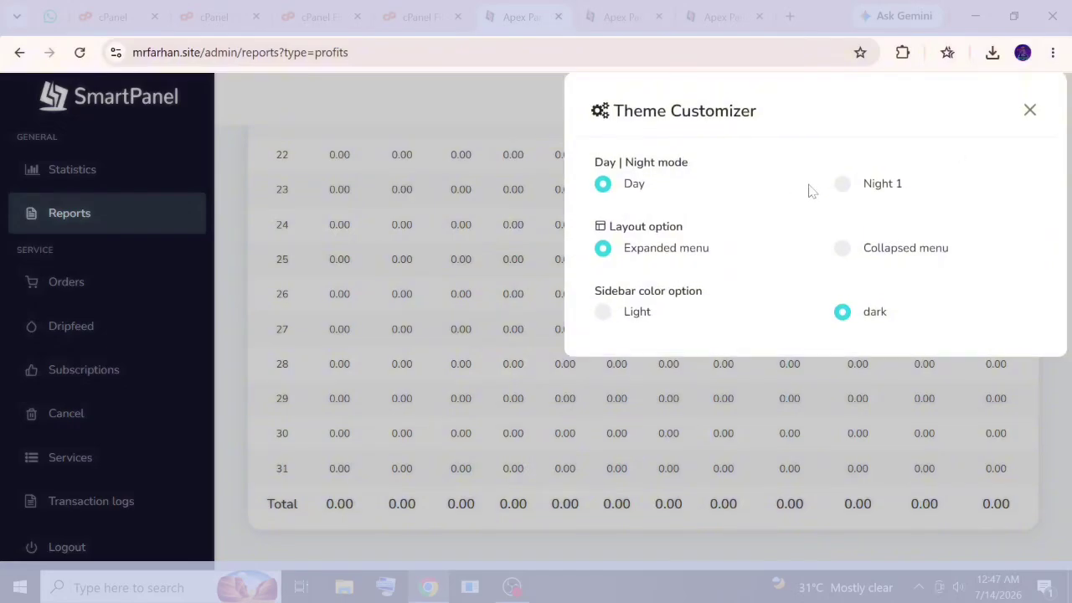
left_click(842, 185)
left_click(622, 188)
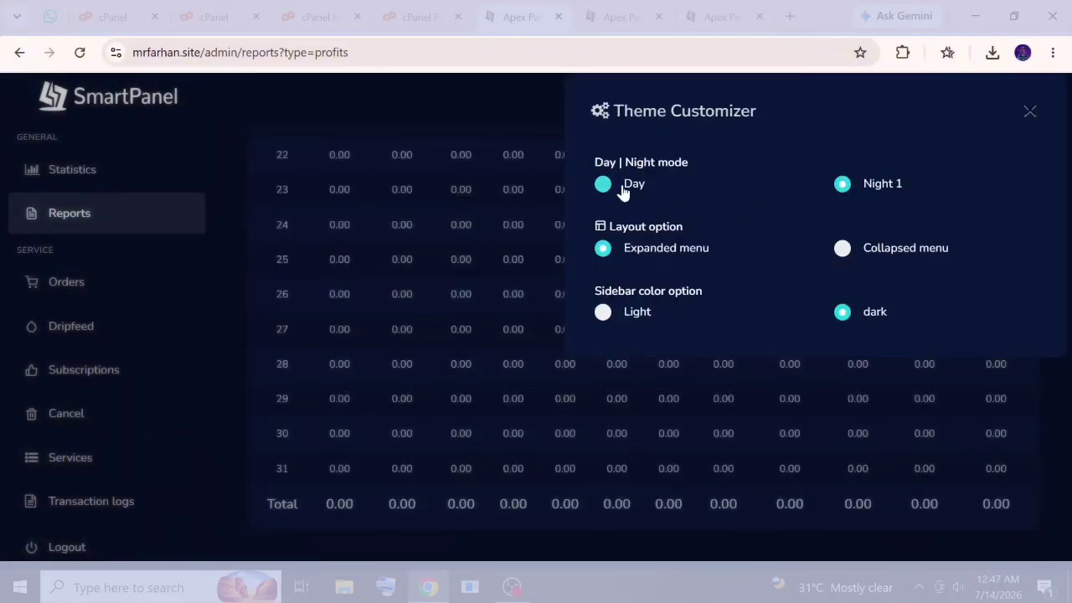
left_click(866, 250)
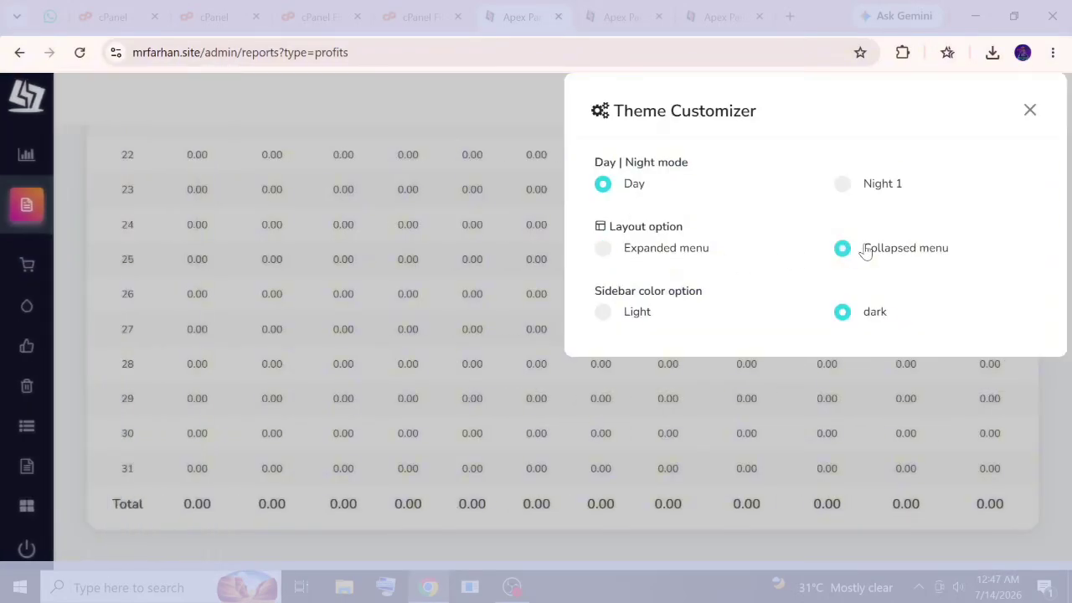
left_click(642, 312)
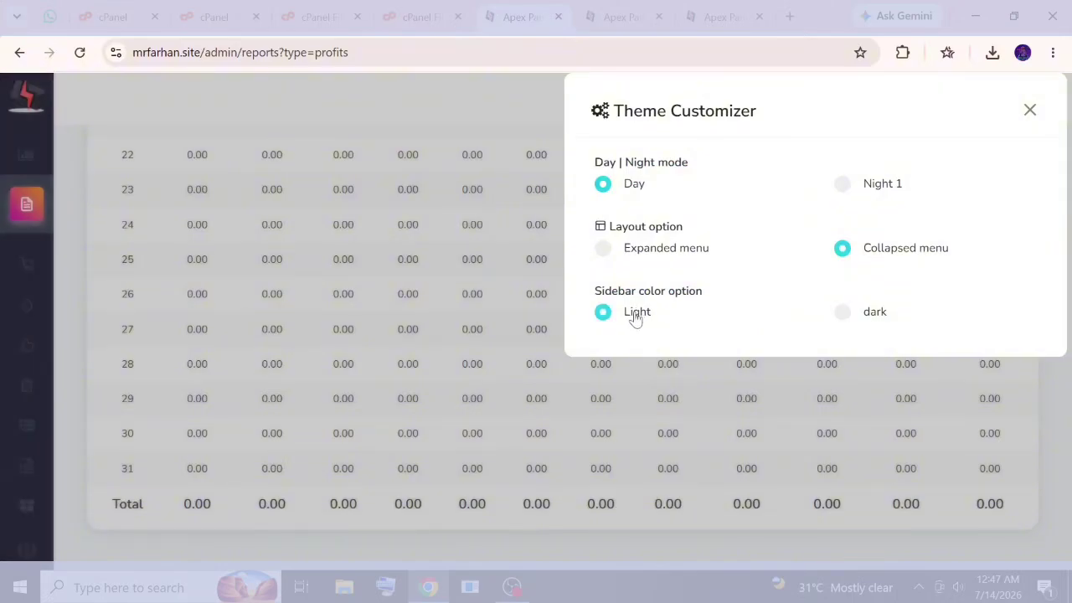
left_click(606, 251)
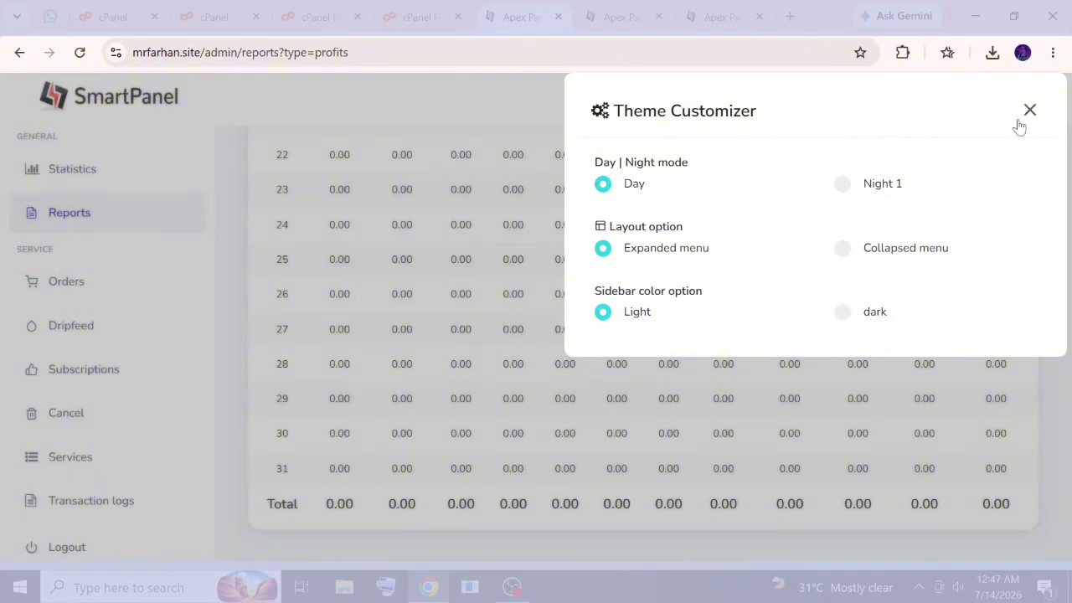
left_click(855, 248)
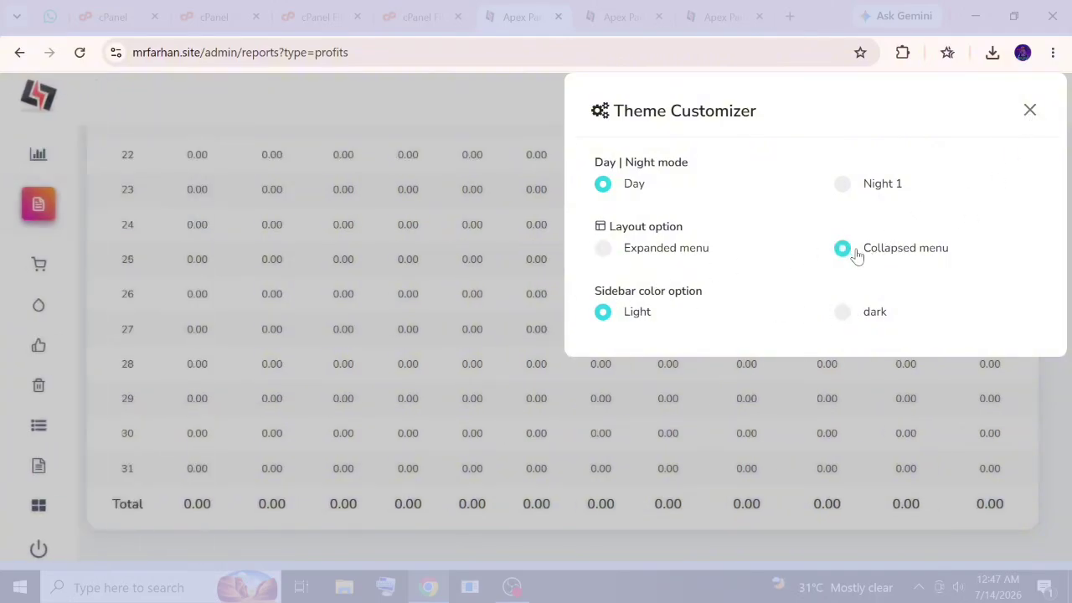
left_click(1030, 110)
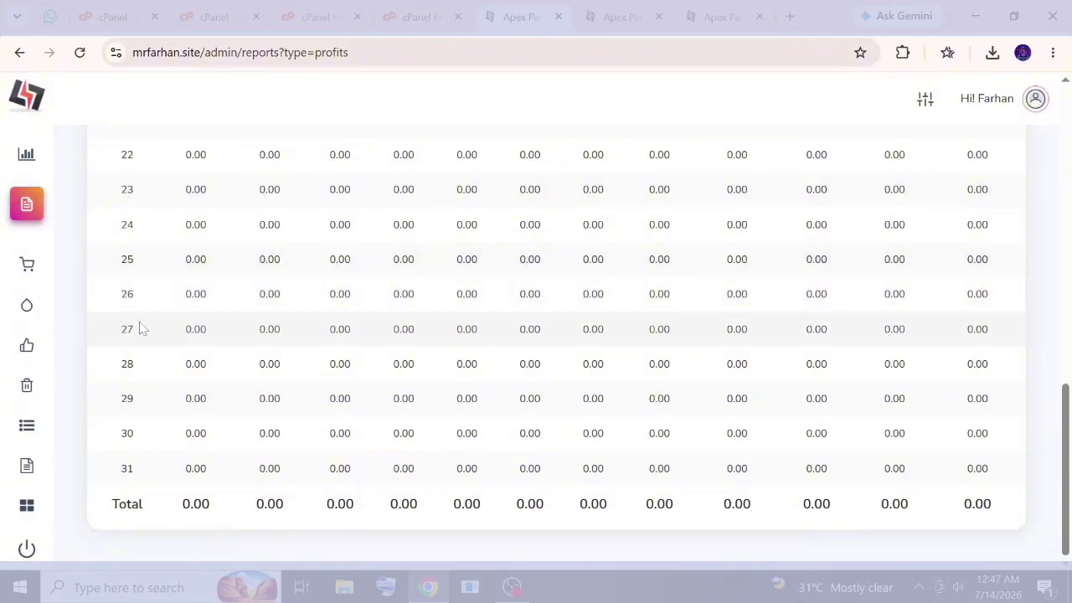
Go through the Statistics and Orders pages to the empty Services page via the collapsed sidebar.
left_click(27, 153)
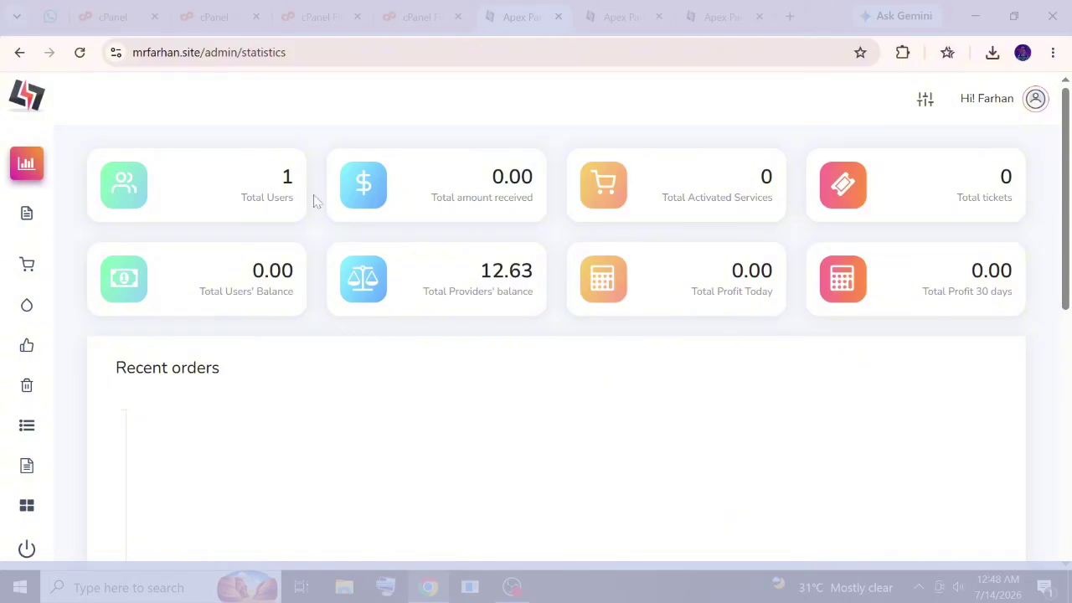
left_click(26, 265)
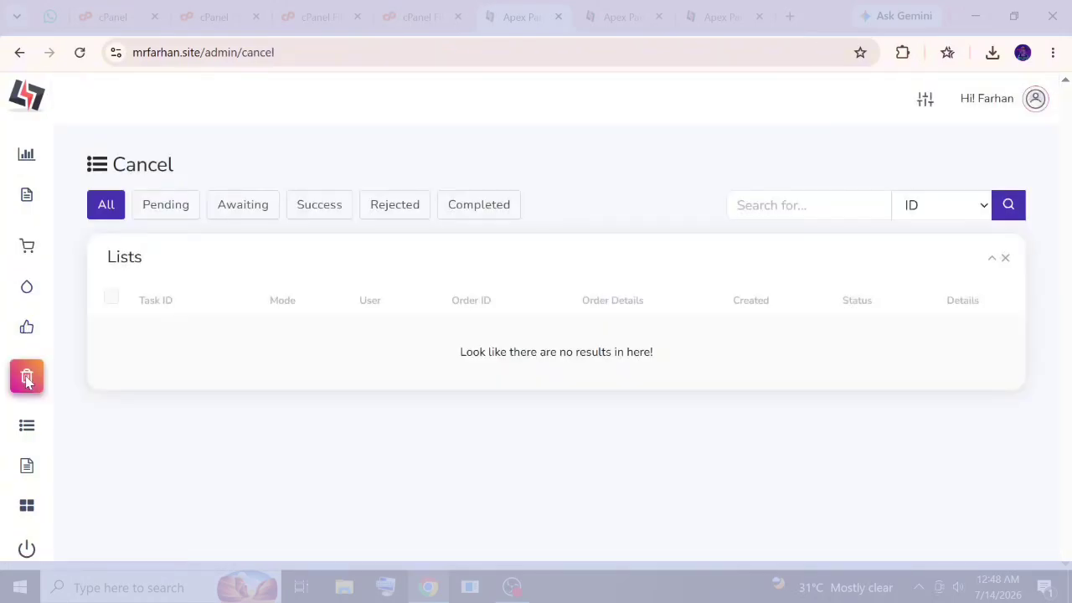
left_click(27, 424)
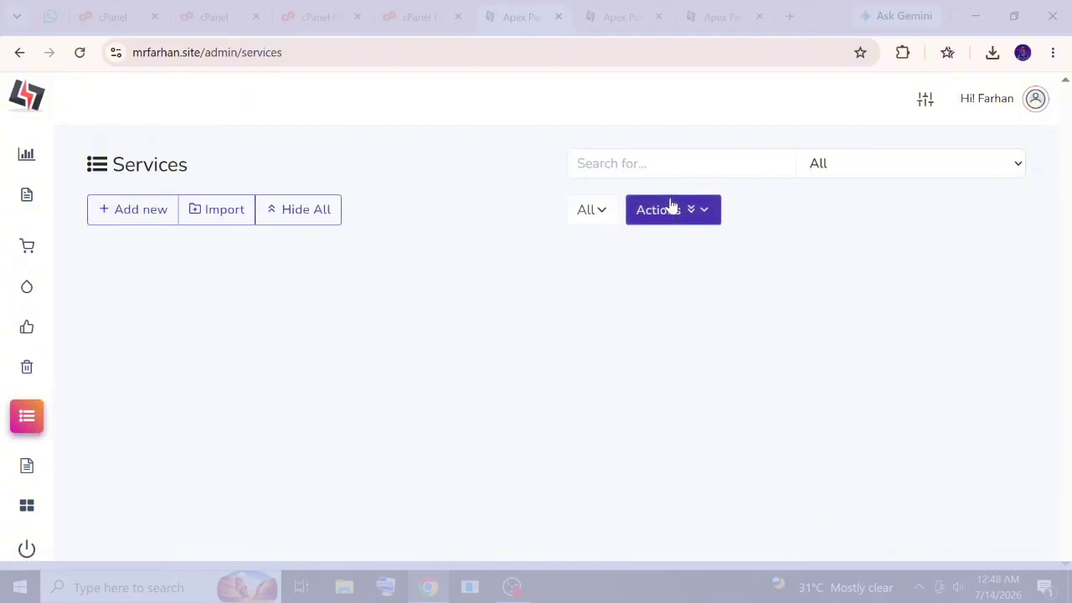
left_click(109, 209)
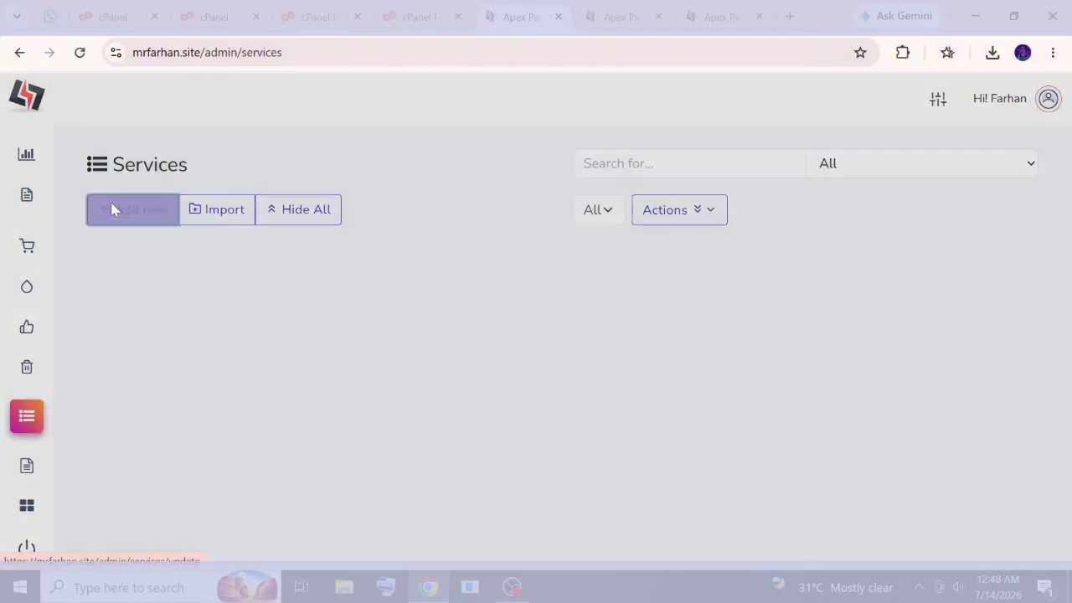
scroll(409, 285, "down", 5)
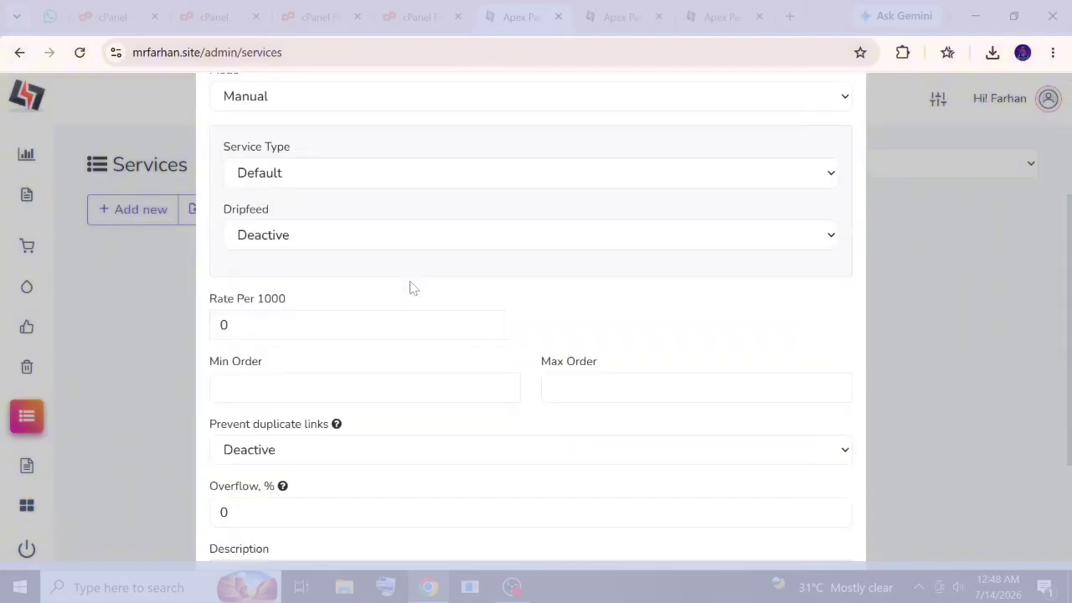
scroll(385, 287, "up", 1)
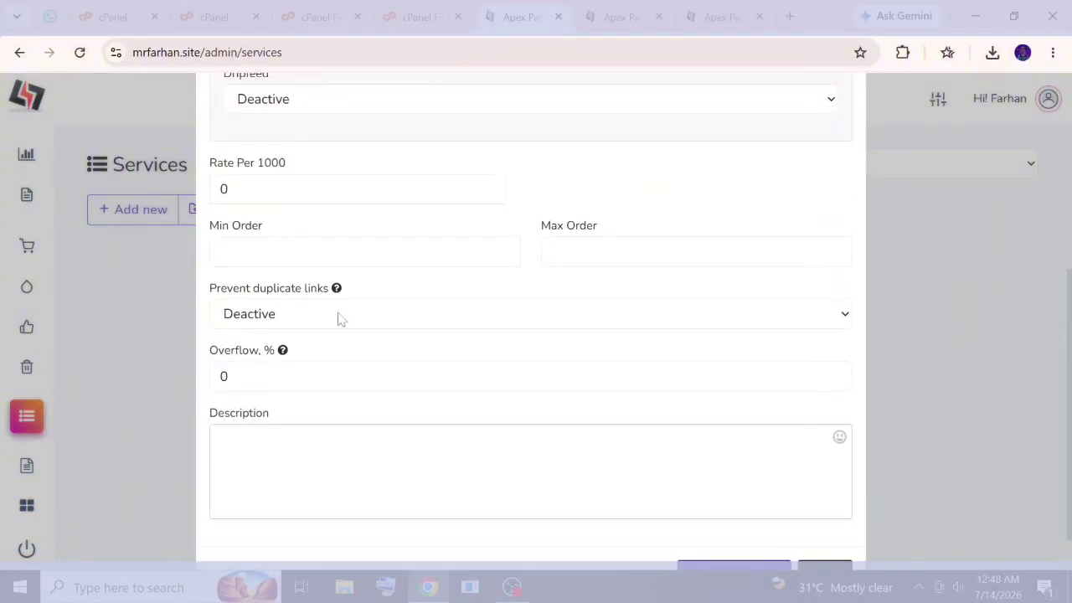
scroll(335, 336, "down", 1)
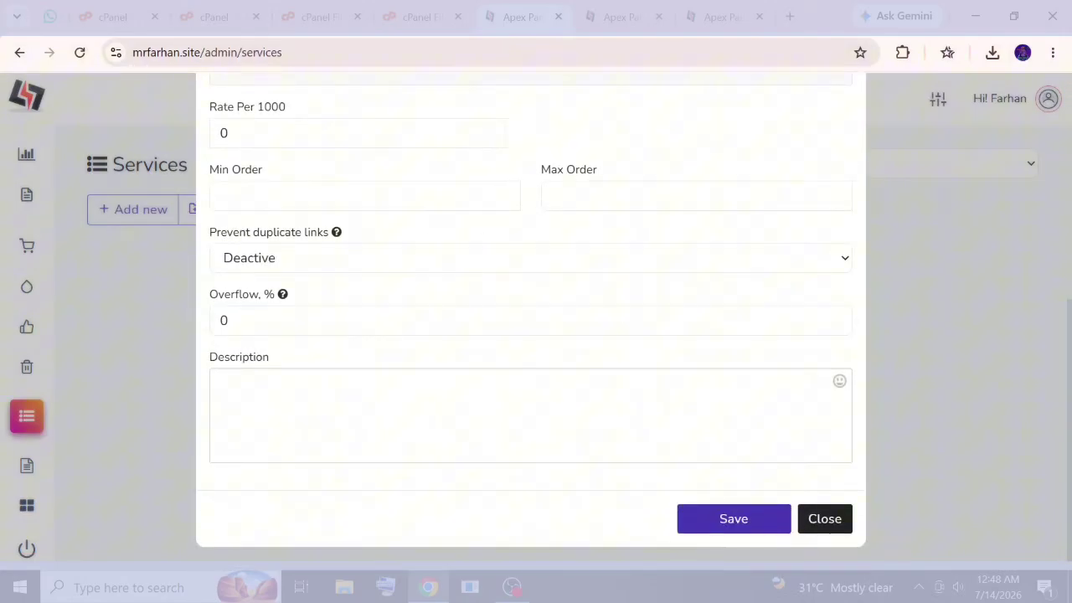
left_click(828, 522)
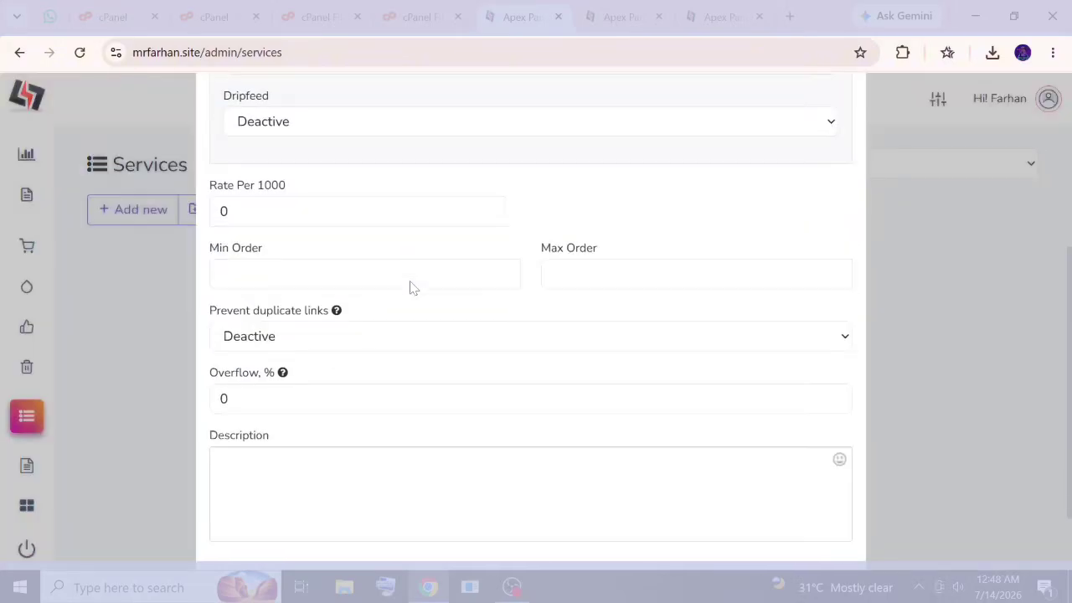
scroll(411, 288, "down", 1)
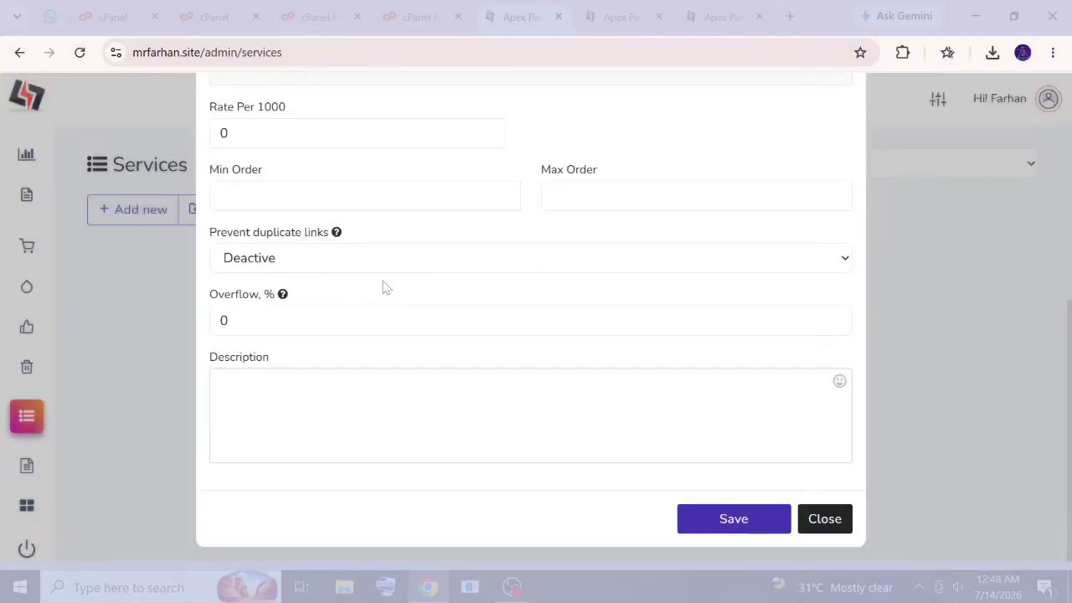
scroll(351, 304, "up", 1)
scroll(310, 330, "down", 1)
left_click(820, 520)
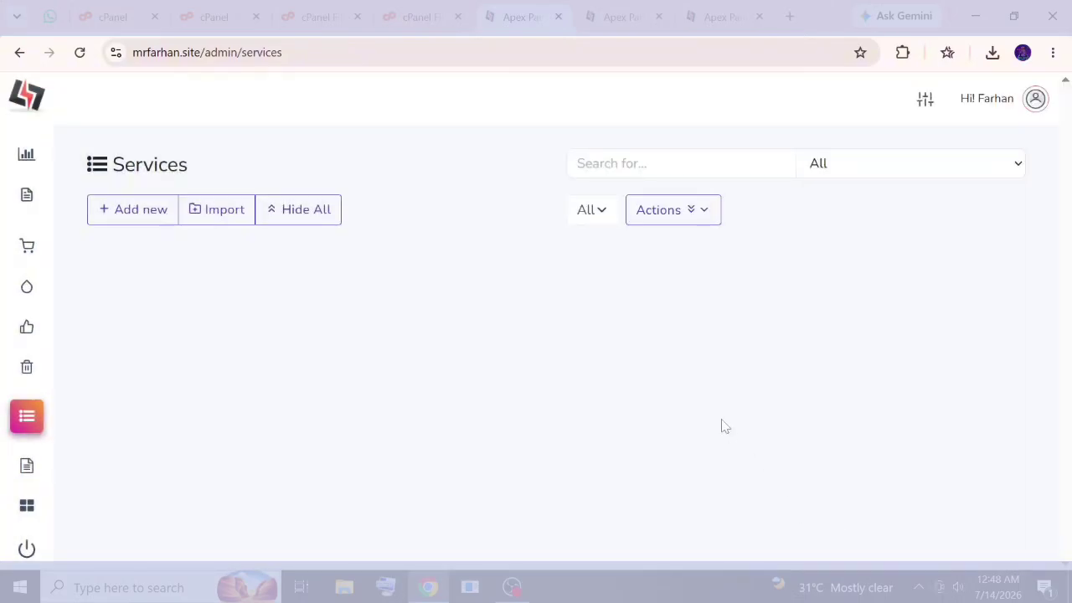